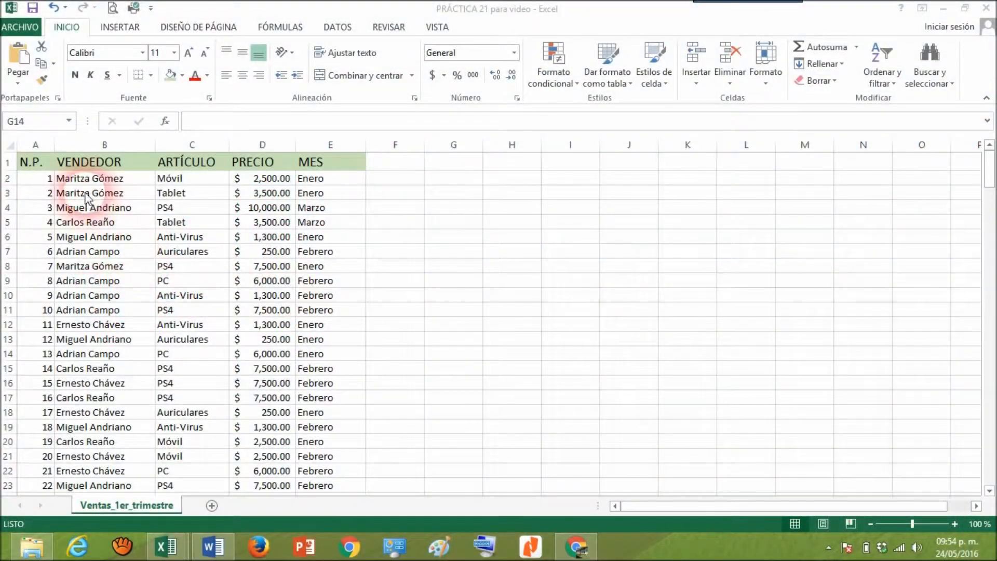
Look through the sales records in the Ventas_1er_trimestre sheet from the first row to the last
{"action": "left_click", "coordinate": [44, 235]}
{"action": "left_click", "coordinate": [44, 237]}
{"action": "scroll", "coordinate": [47, 244], "scroll_direction": "down", "scroll_amount": 15}
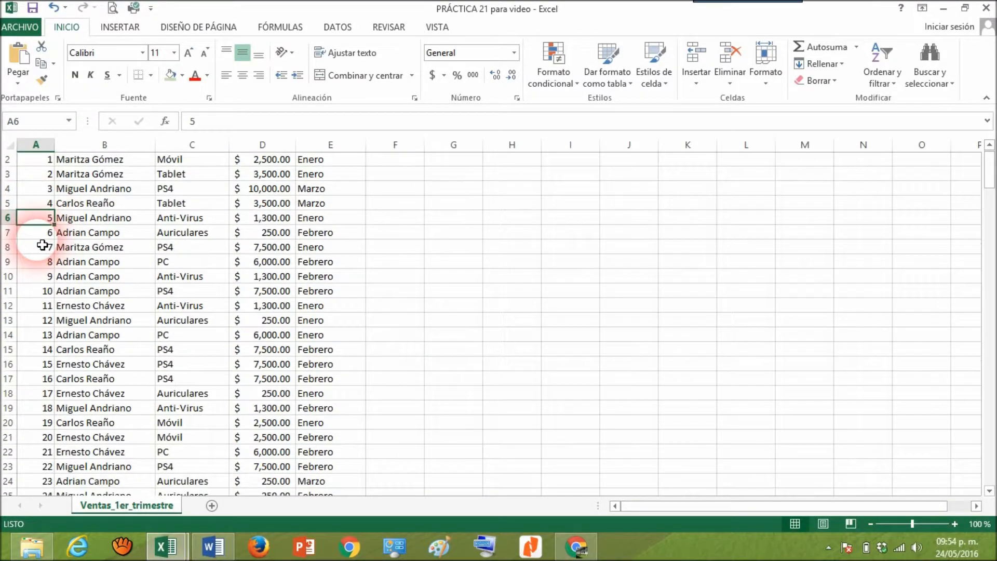
{"action": "scroll", "coordinate": [55, 365], "scroll_direction": "down", "scroll_amount": 18}
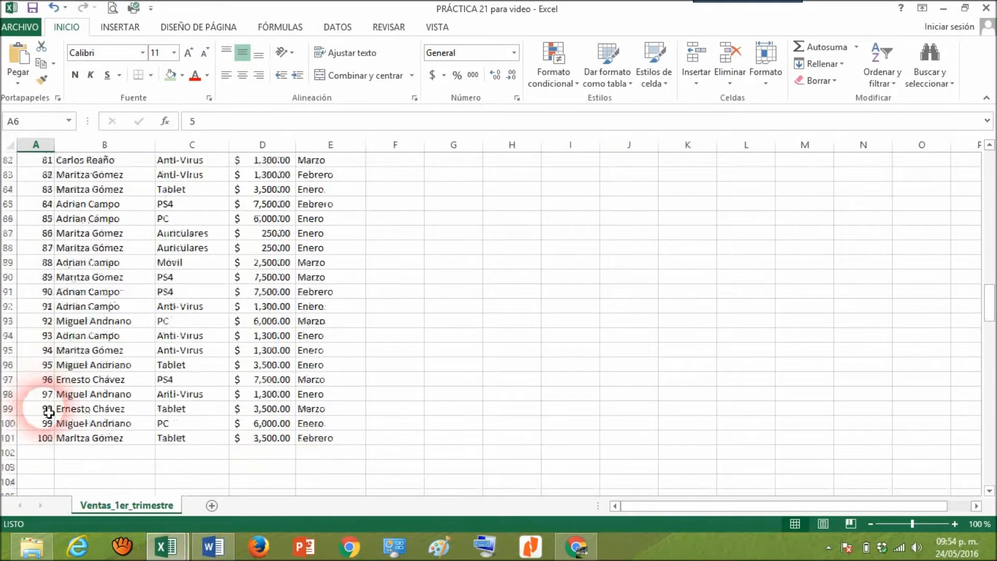
{"action": "scroll", "coordinate": [44, 358], "scroll_direction": "up", "scroll_amount": 3}
{"action": "scroll", "coordinate": [44, 358], "scroll_direction": "up", "scroll_amount": 20}
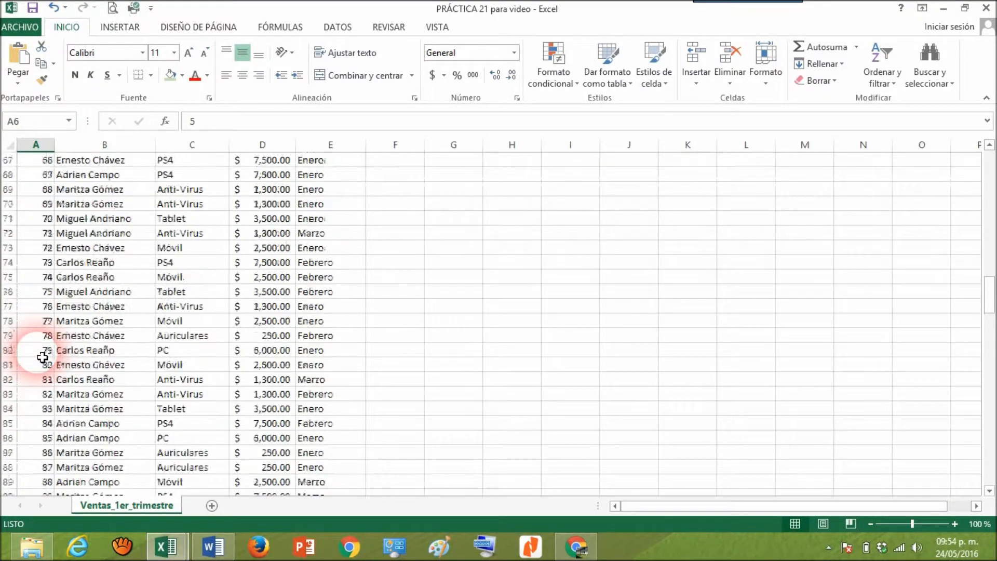
{"action": "scroll", "coordinate": [43, 357], "scroll_direction": "up", "scroll_amount": 5}
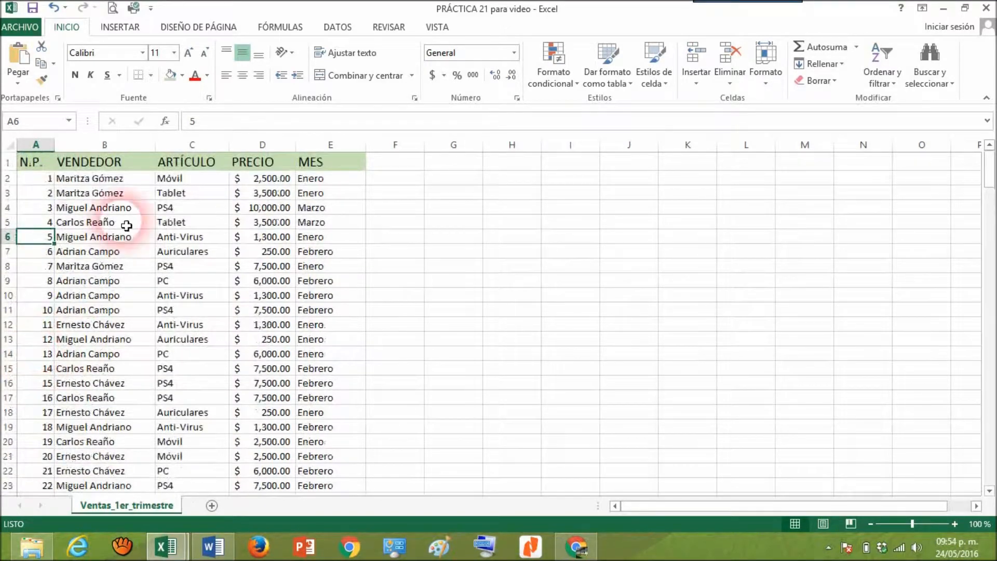
Center the contents of the whole N.P. column
{"action": "left_click", "coordinate": [36, 145]}
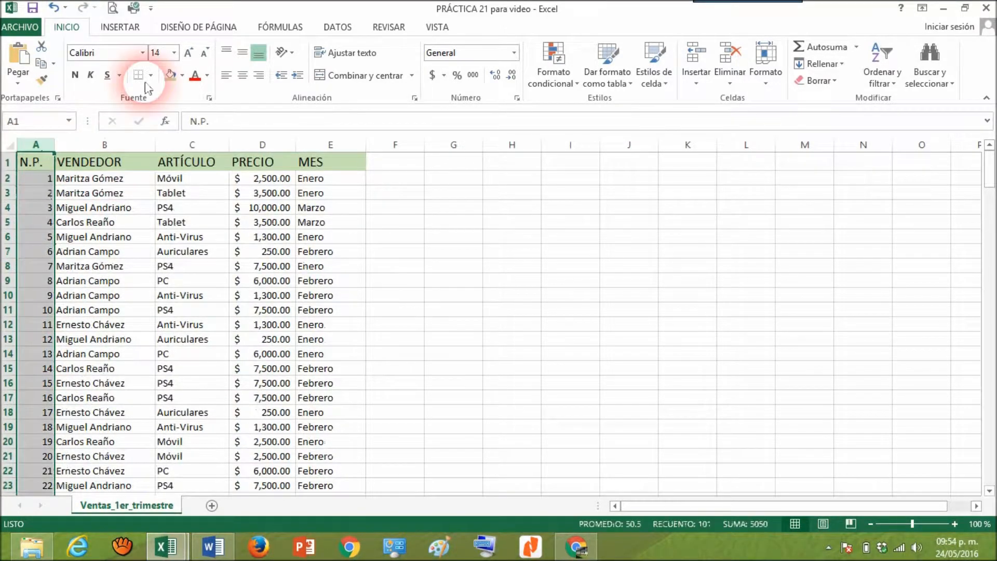
{"action": "left_click", "coordinate": [242, 75]}
{"action": "left_click", "coordinate": [120, 196]}
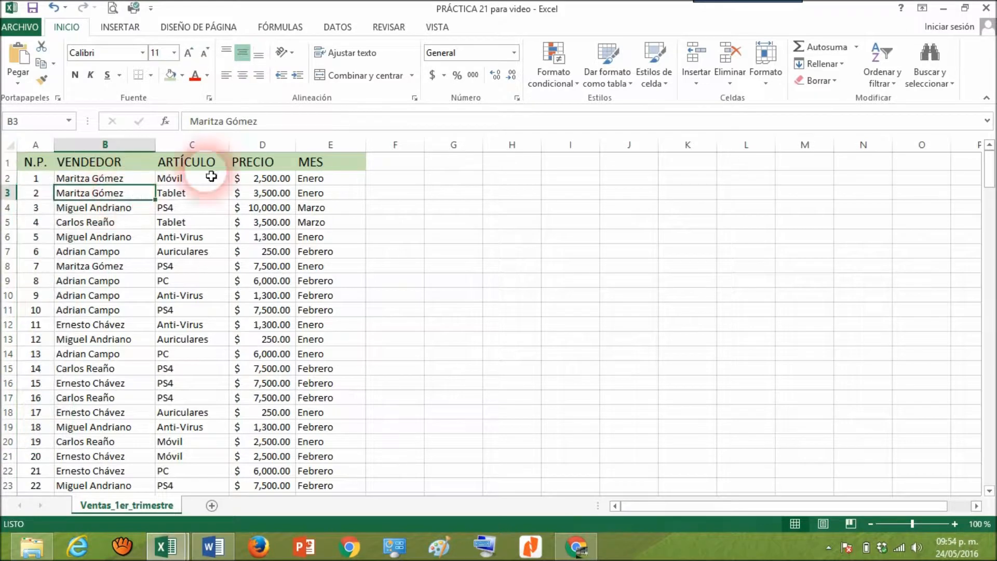
Examine the ARTÍCULO, PRECIO, MES and VENDEDOR entries of the first sales record
{"action": "left_click", "coordinate": [190, 181]}
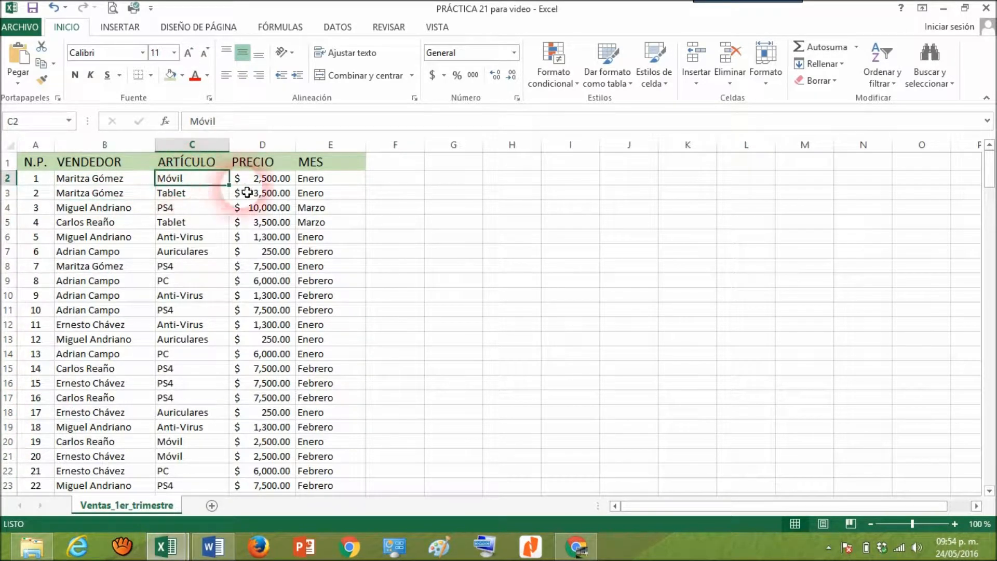
{"action": "left_click", "coordinate": [272, 182]}
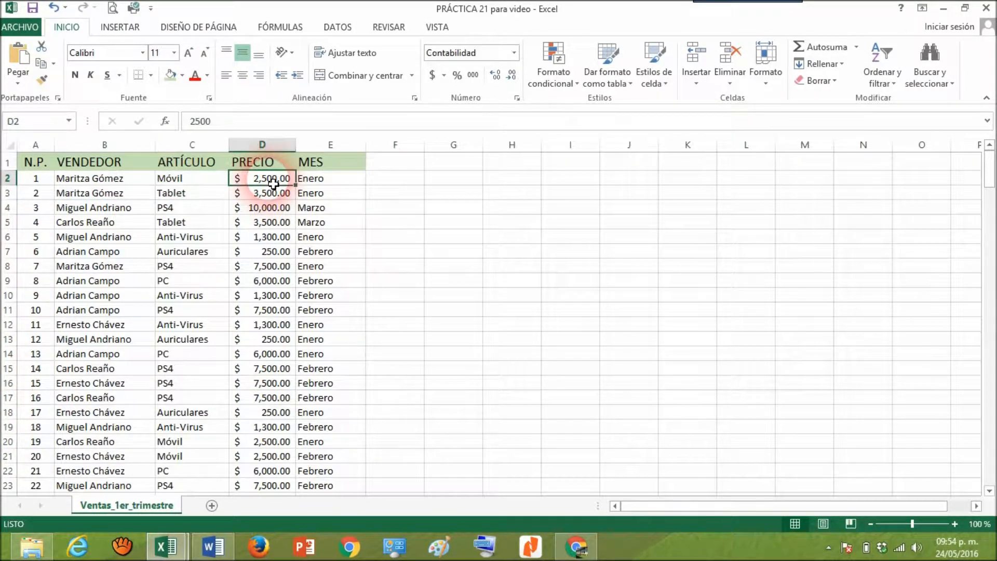
{"action": "left_click", "coordinate": [317, 179]}
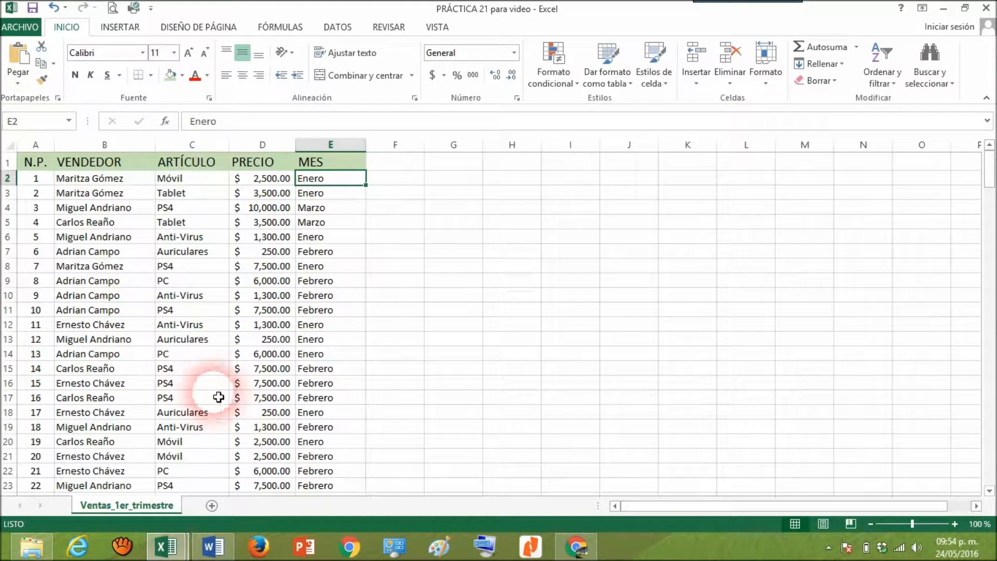
{"action": "left_click", "coordinate": [103, 183]}
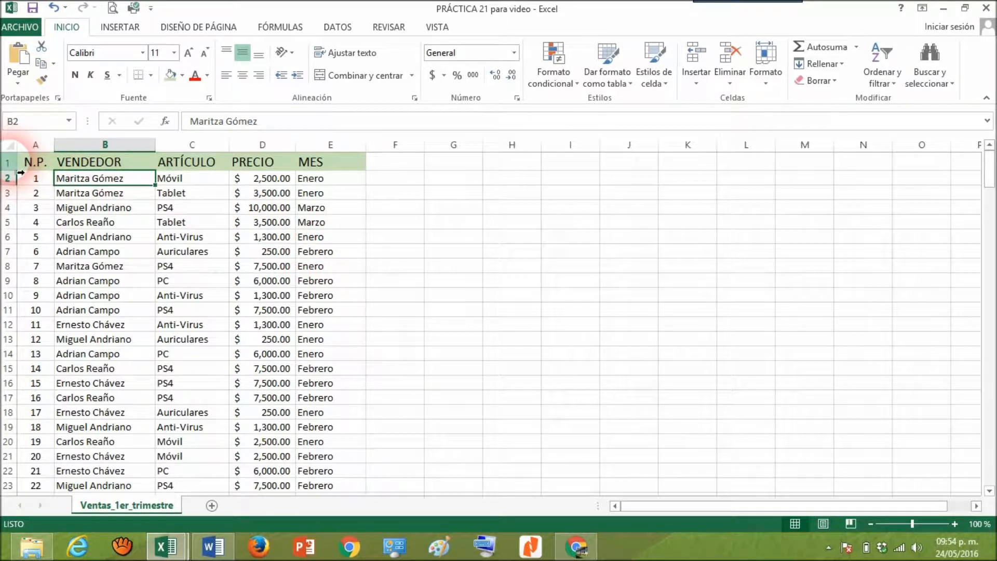
Turn on filtering for the header row of the sales table
{"action": "left_click", "coordinate": [11, 162]}
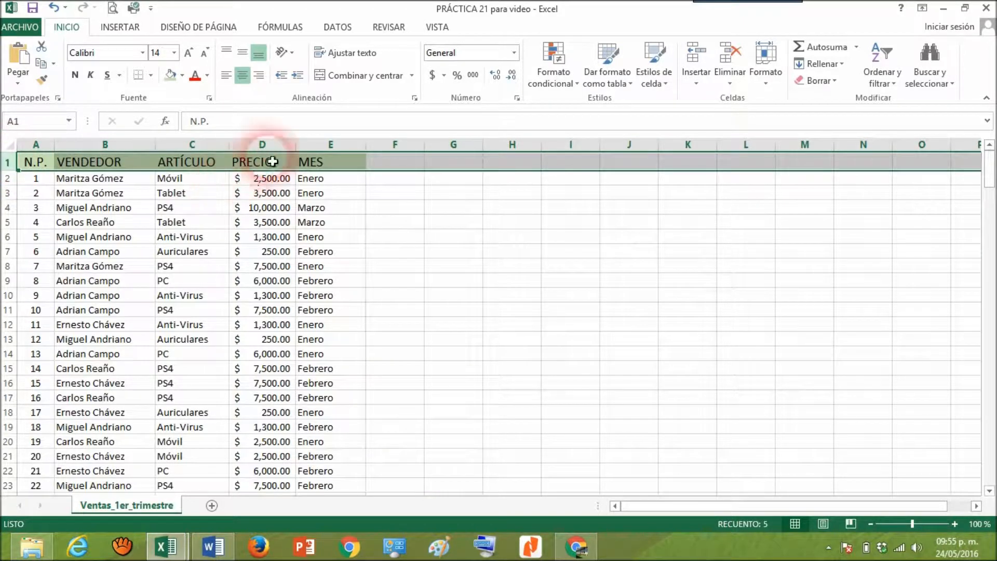
{"action": "left_click", "coordinate": [338, 27]}
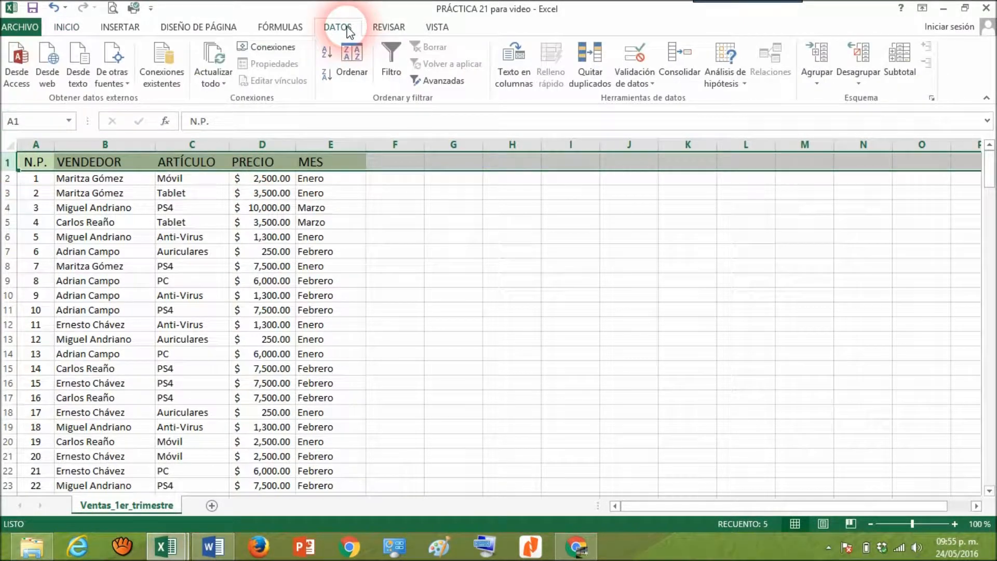
{"action": "left_click", "coordinate": [392, 63]}
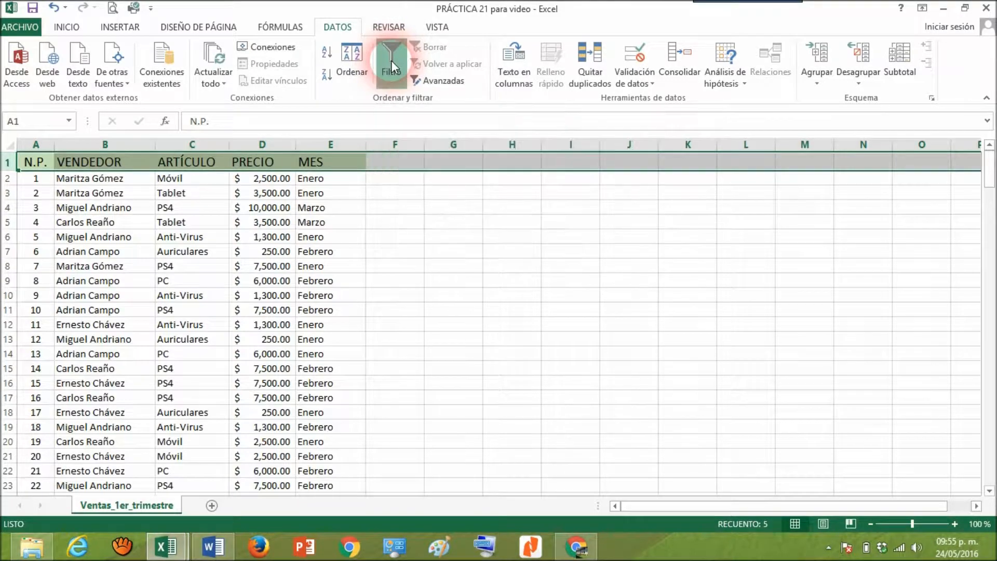
{"action": "left_click", "coordinate": [418, 229]}
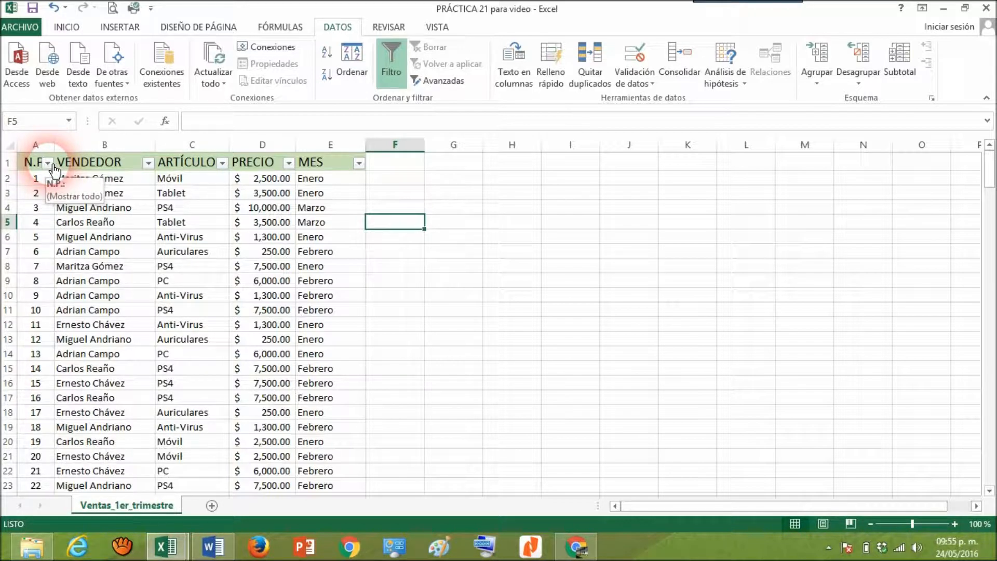
Filter the VENDEDOR column to show only the last salesperson in the list
{"action": "left_click", "coordinate": [148, 164]}
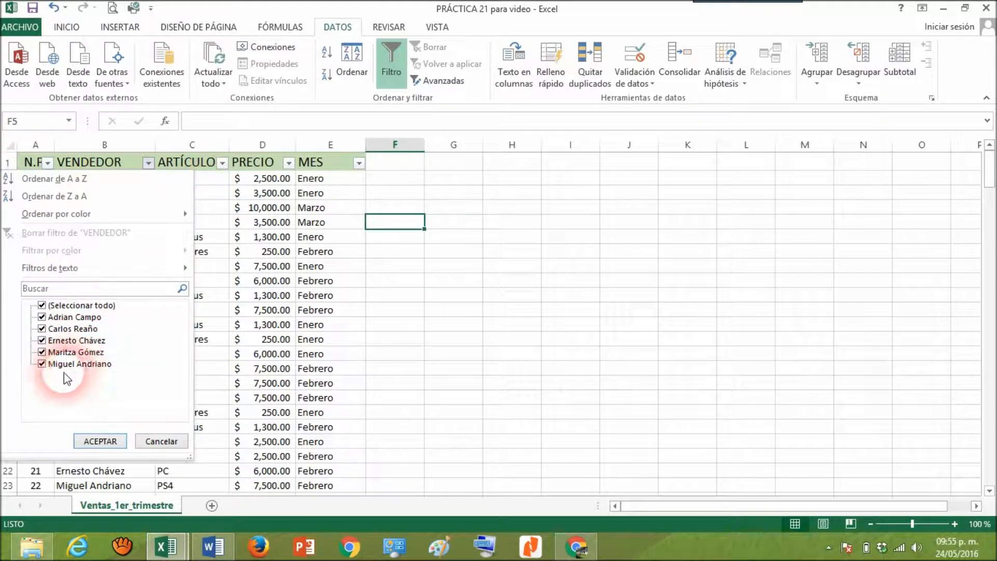
{"action": "left_click", "coordinate": [43, 306]}
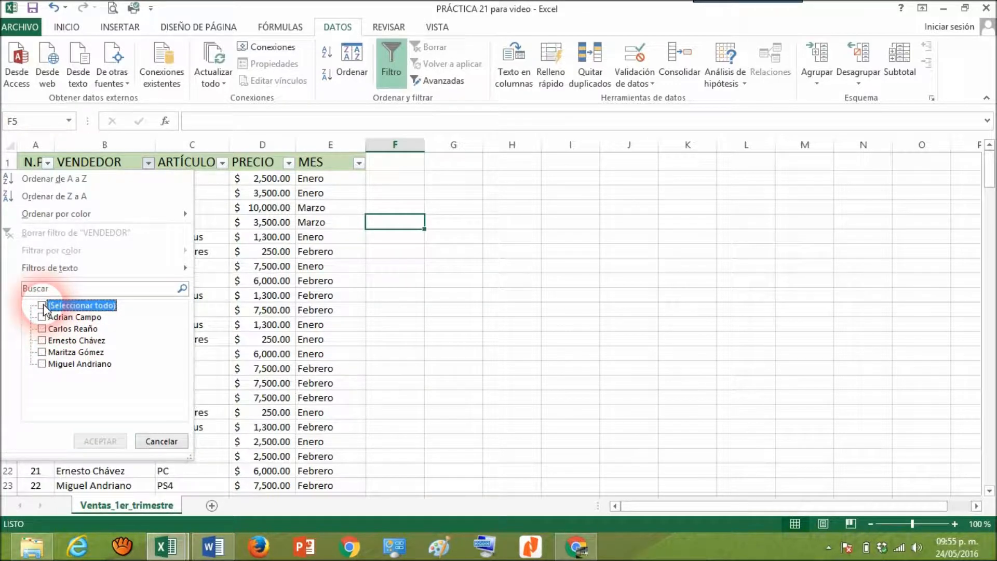
{"action": "left_click", "coordinate": [42, 364]}
{"action": "left_click", "coordinate": [99, 441]}
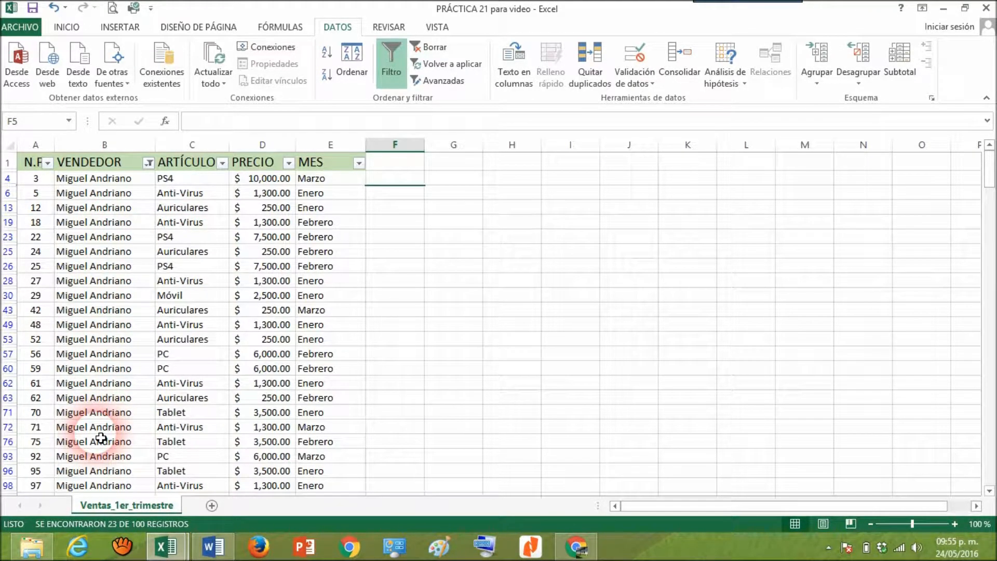
Filter the ARTÍCULO column to show only the Anti-Virus sales
{"action": "left_click", "coordinate": [223, 164]}
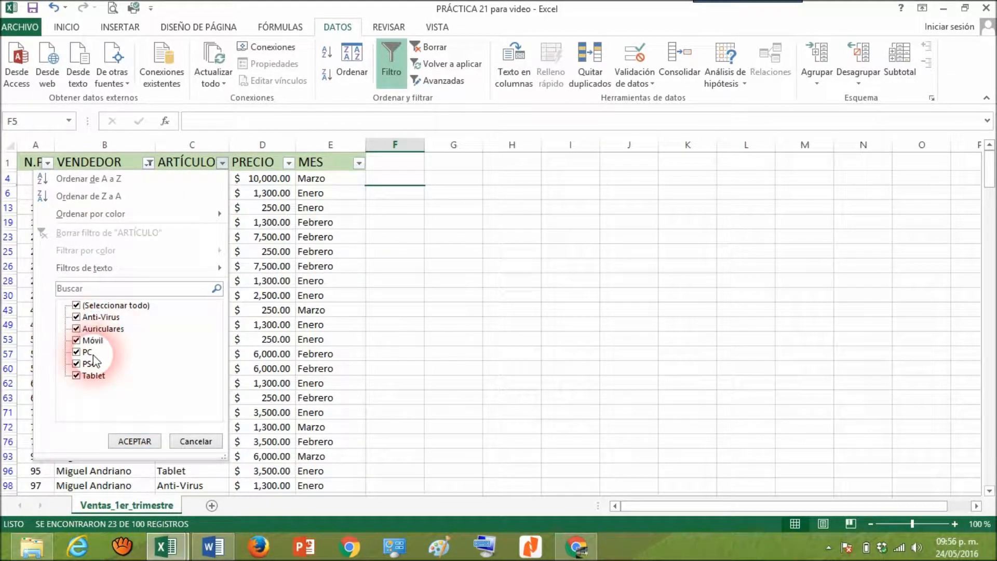
{"action": "left_click", "coordinate": [76, 306]}
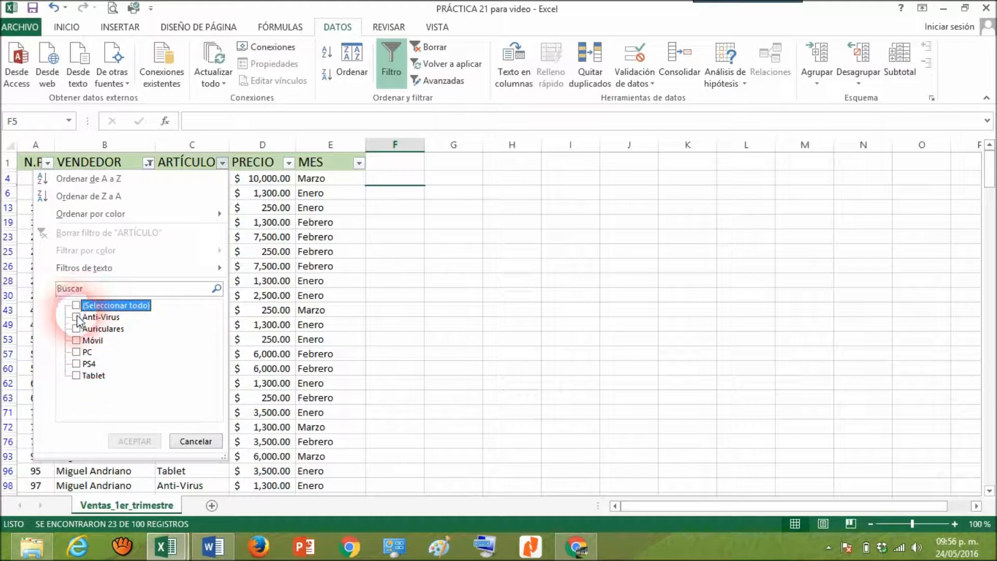
{"action": "left_click", "coordinate": [77, 317]}
{"action": "left_click", "coordinate": [135, 442]}
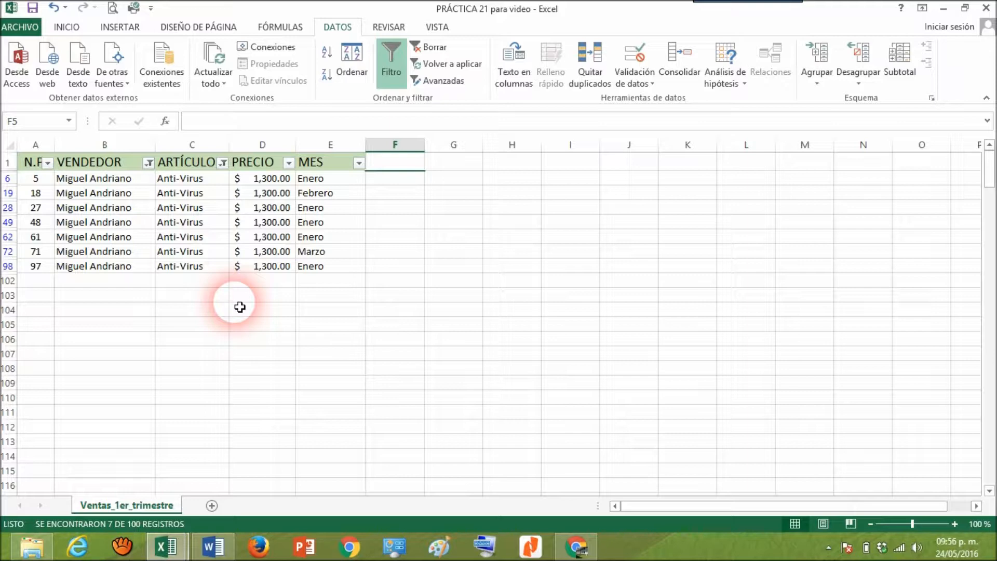
Restore all items in the ARTÍCULO filter and all salespeople in the VENDEDOR filter
{"action": "left_click", "coordinate": [223, 162]}
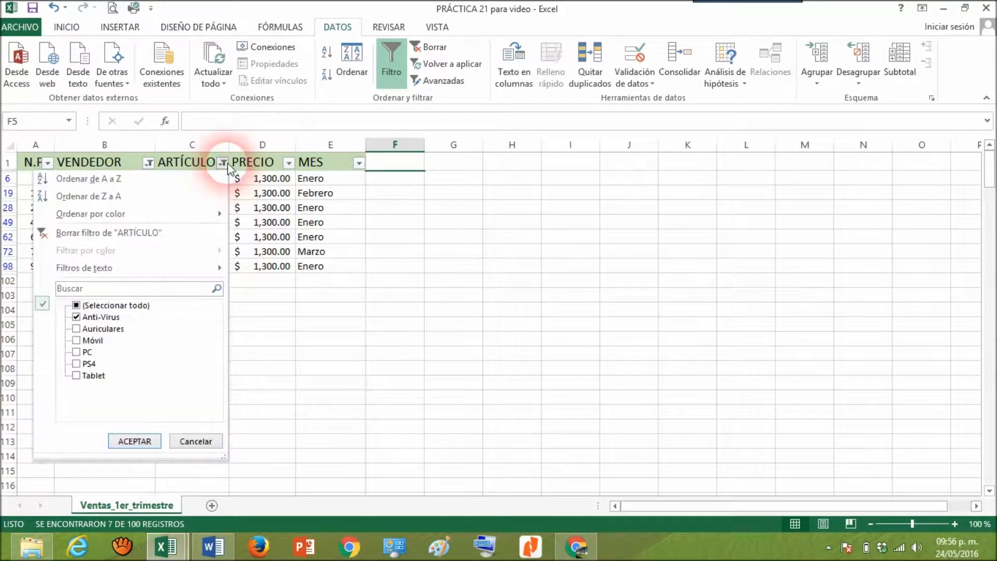
{"action": "left_click", "coordinate": [76, 305]}
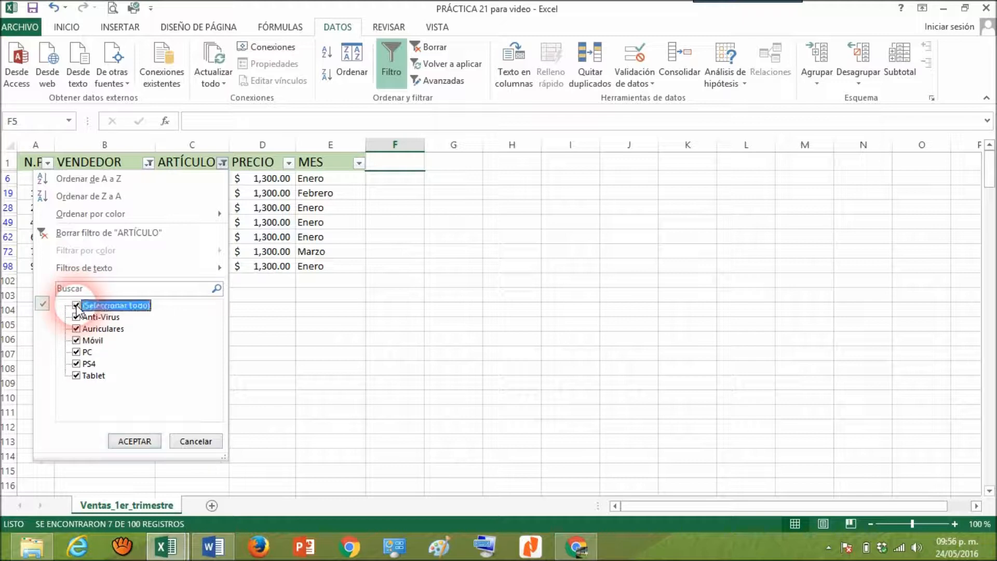
{"action": "left_click", "coordinate": [131, 440]}
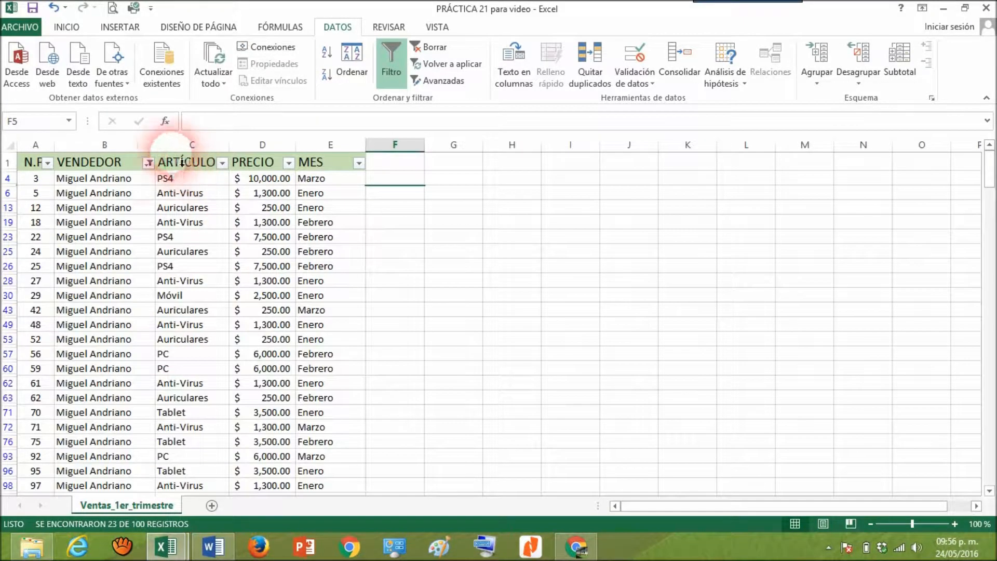
{"action": "left_click", "coordinate": [149, 164]}
{"action": "left_click", "coordinate": [43, 306]}
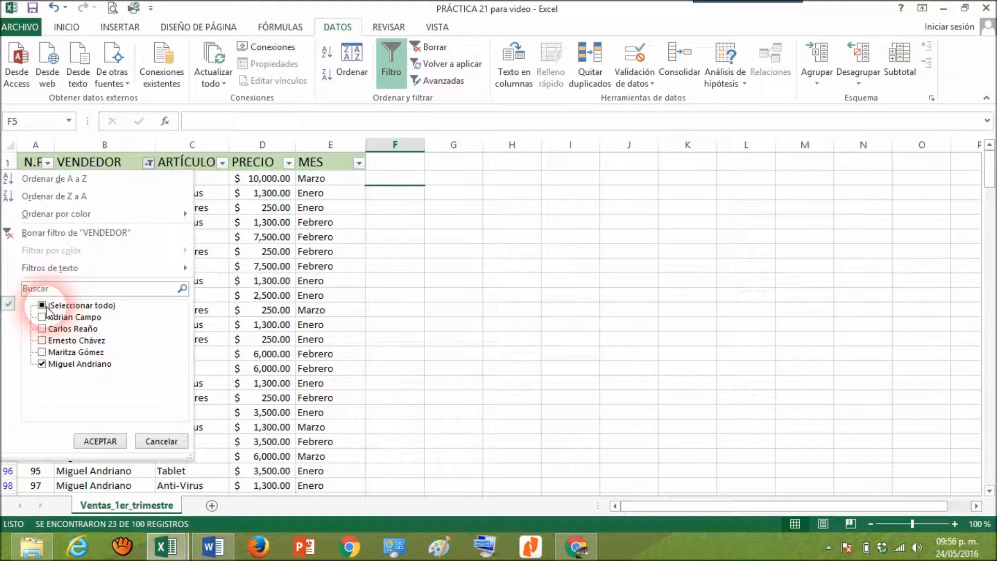
{"action": "left_click", "coordinate": [100, 440]}
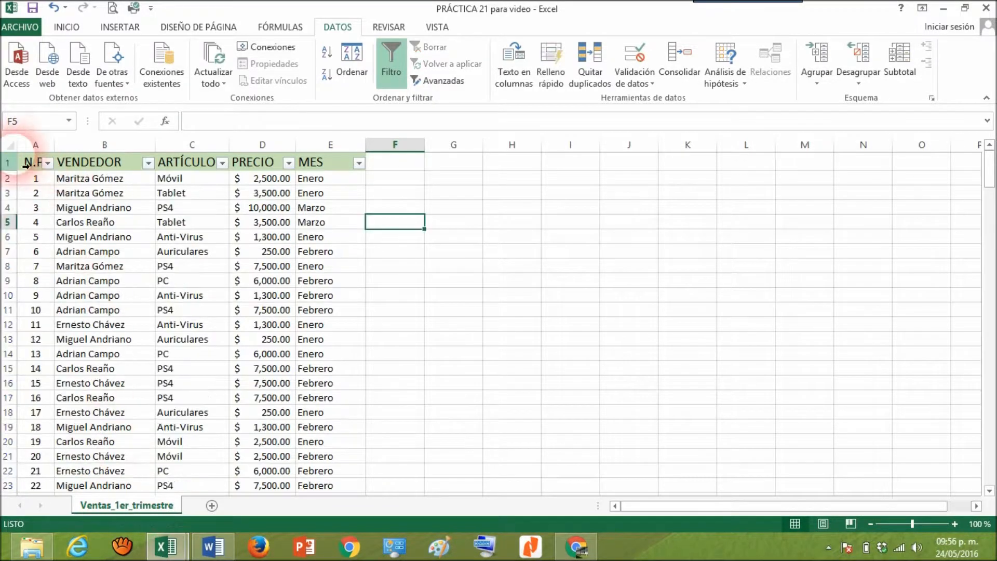
Turn off filtering on the header row of the sales table
{"action": "left_click", "coordinate": [23, 167]}
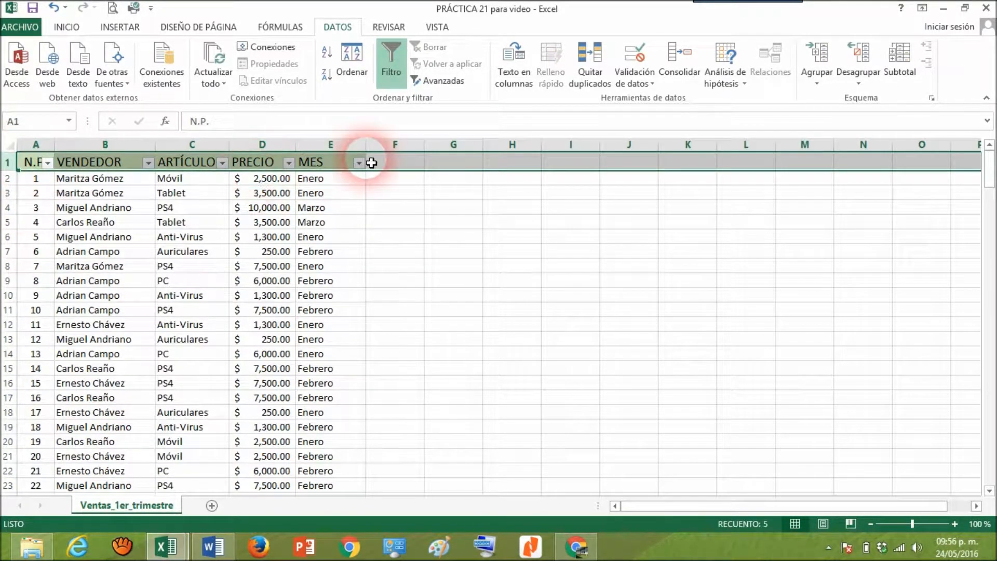
{"action": "left_click", "coordinate": [394, 63]}
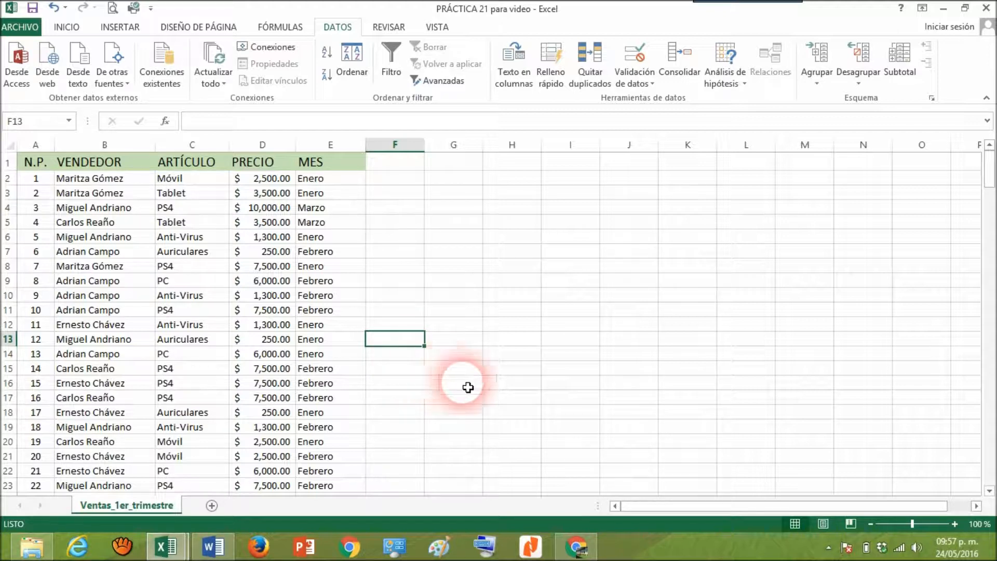
Create a pivot table from the full sales range A1:E101, including headers, on a new worksheet
{"action": "left_click_drag", "start_coordinate": [30, 161], "coordinate": [359, 286]}
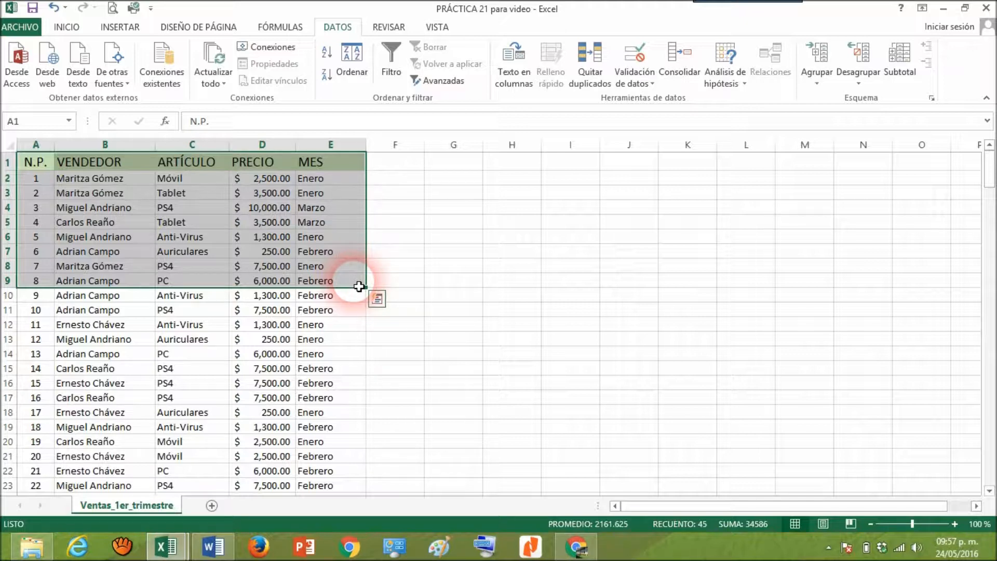
{"action": "key", "text": "ctrl+shift+Down"}
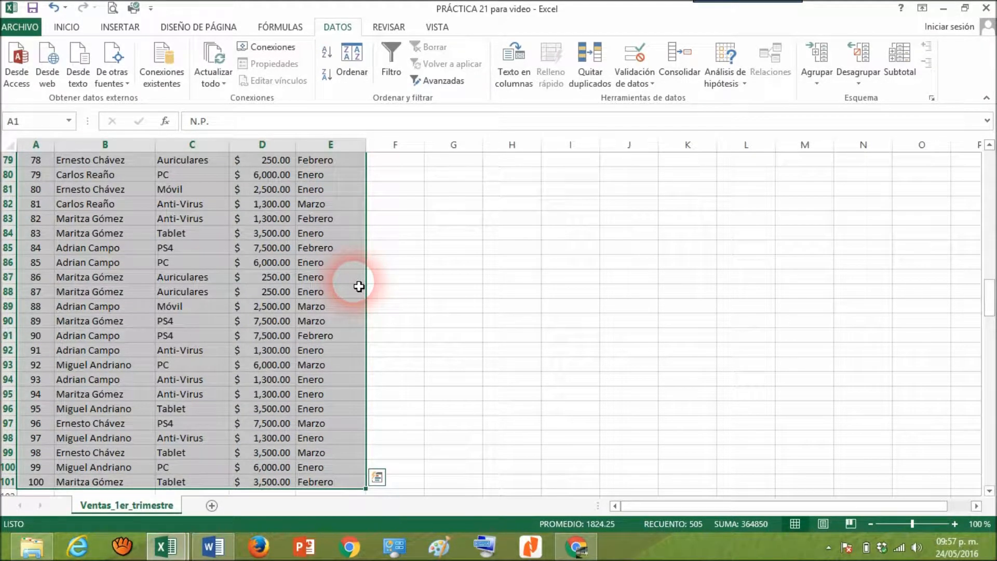
{"action": "scroll", "coordinate": [475, 258], "scroll_direction": "up", "scroll_amount": 18}
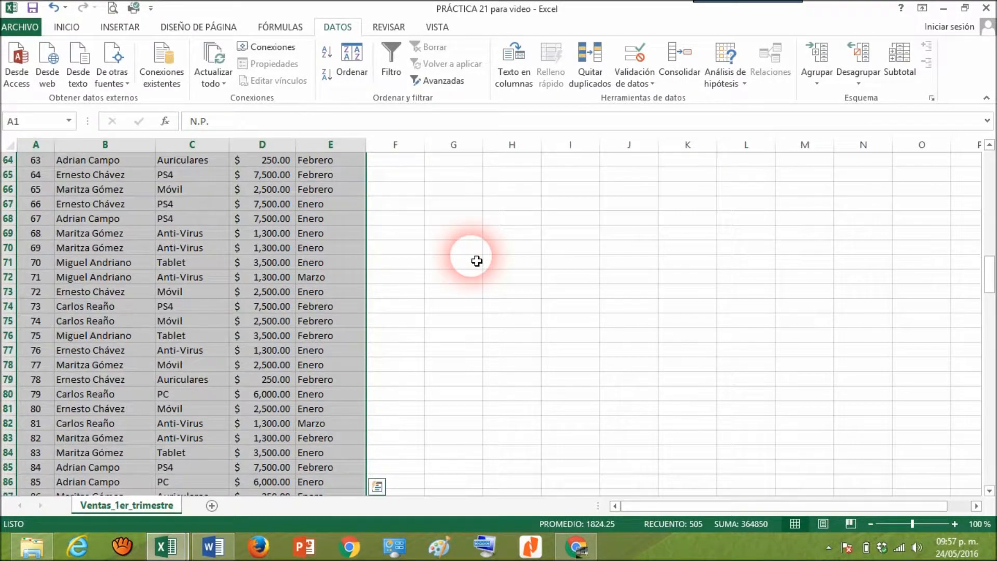
{"action": "scroll", "coordinate": [477, 261], "scroll_direction": "up", "scroll_amount": 8}
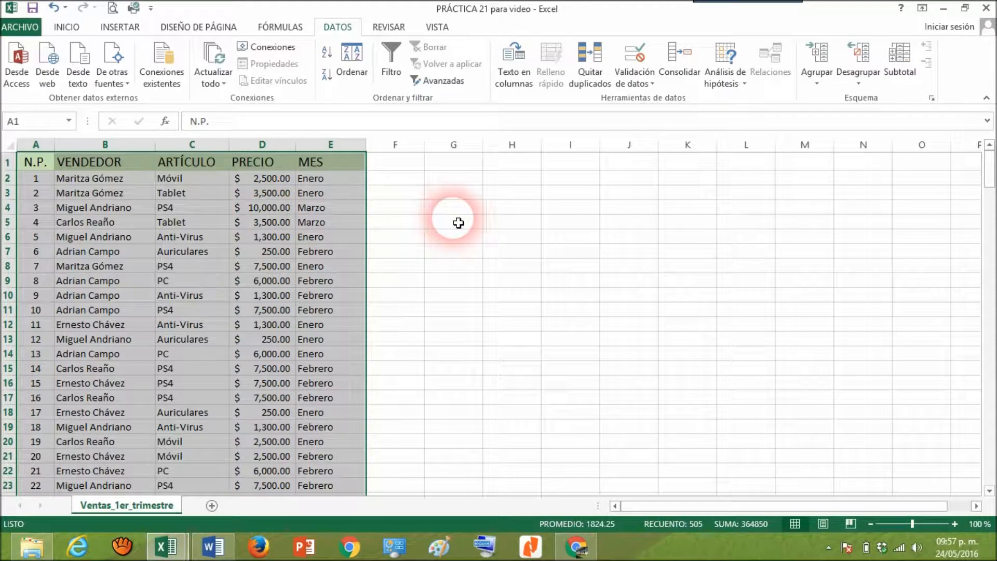
{"action": "left_click", "coordinate": [123, 28]}
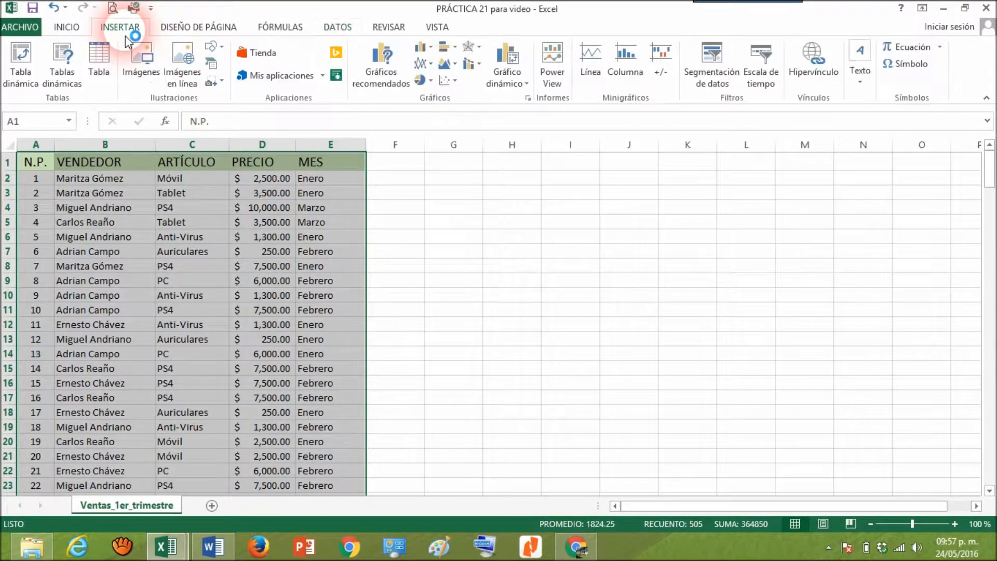
{"action": "left_click", "coordinate": [16, 64]}
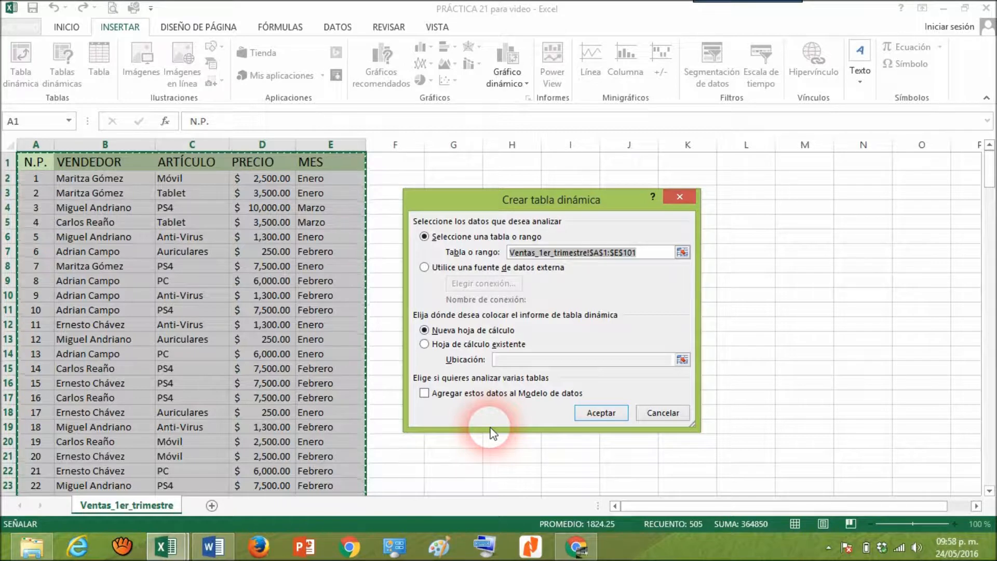
{"action": "left_click", "coordinate": [595, 413]}
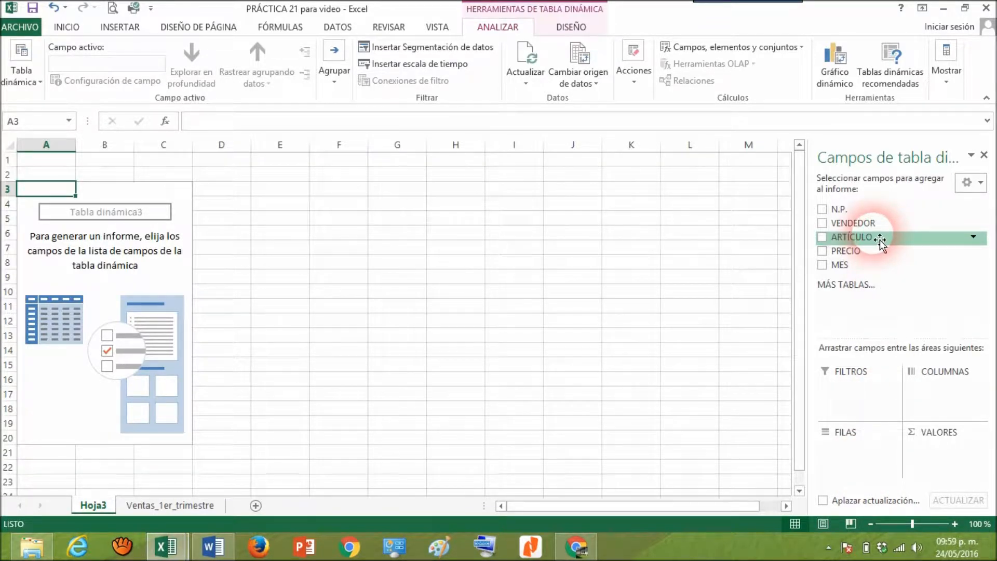
Place the VENDEDOR field in the rows area of the pivot table
{"action": "left_click_drag", "start_coordinate": [872, 233], "coordinate": [850, 447]}
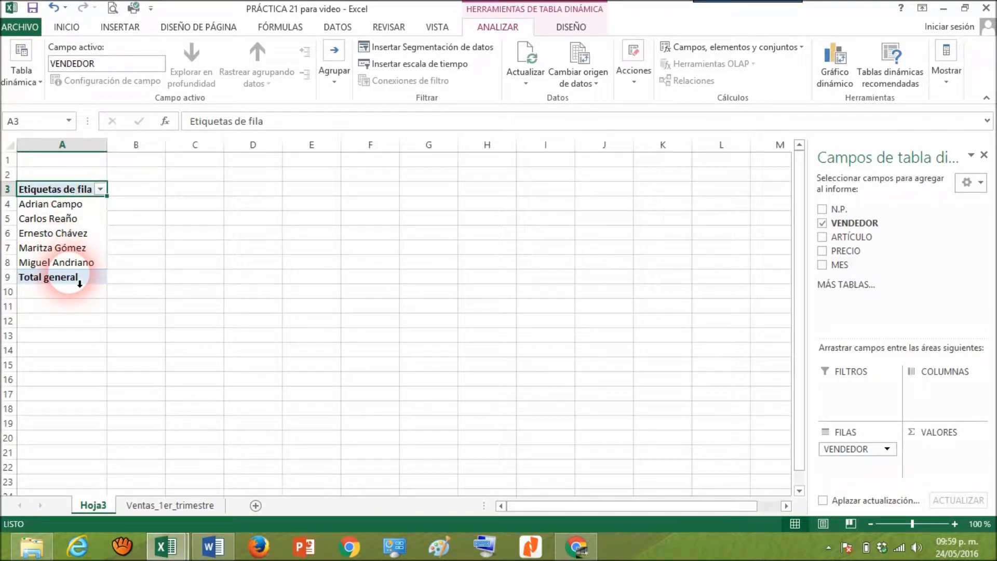
Try ARTÍCULO and PRECIO as additional row fields in the pivot table, and remove both again
{"action": "left_click_drag", "start_coordinate": [854, 244], "coordinate": [848, 467]}
{"action": "left_click_drag", "start_coordinate": [845, 263], "coordinate": [858, 479]}
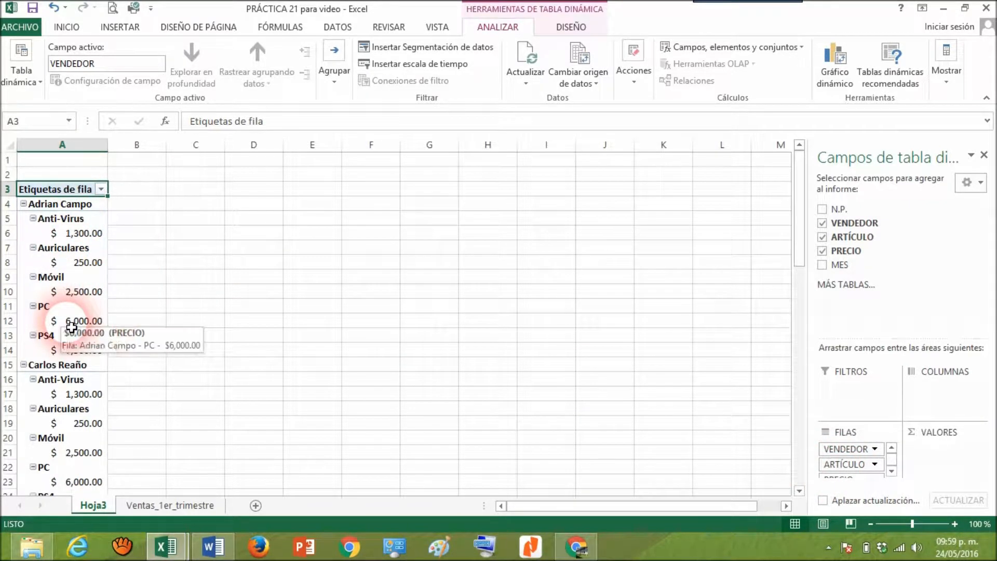
{"action": "left_click", "coordinate": [822, 250]}
{"action": "left_click", "coordinate": [822, 237]}
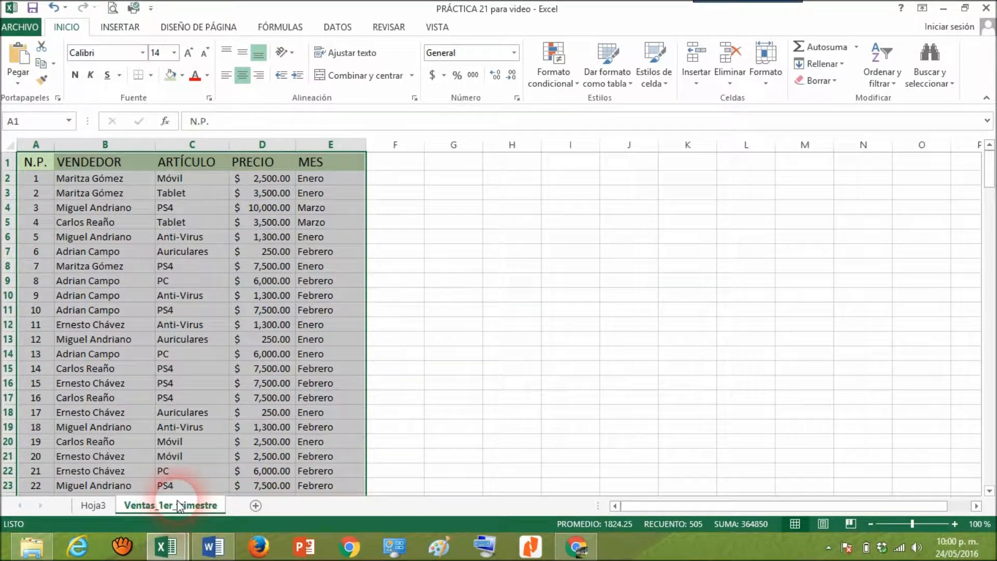
Check the source data on Ventas_1er_trimestre and add the PRECIO field to the values area of the pivot table on Hoja3
{"action": "left_click", "coordinate": [93, 505]}
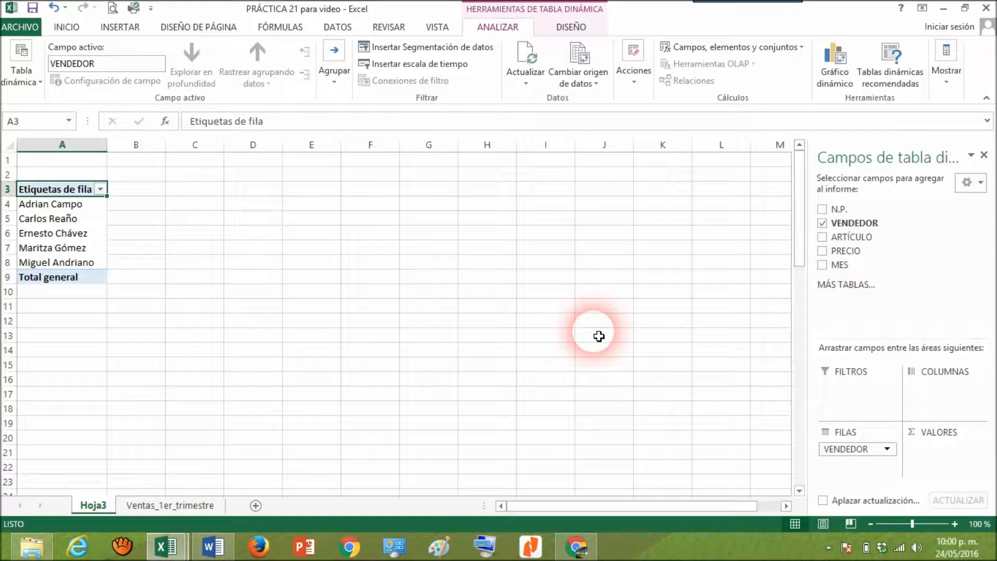
{"action": "left_click", "coordinate": [167, 506]}
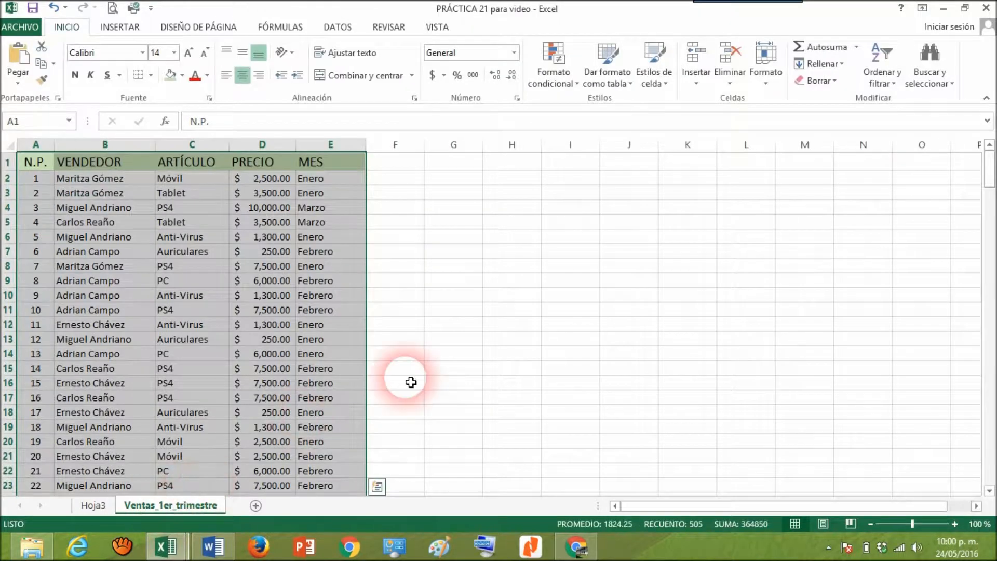
{"action": "left_click", "coordinate": [90, 503]}
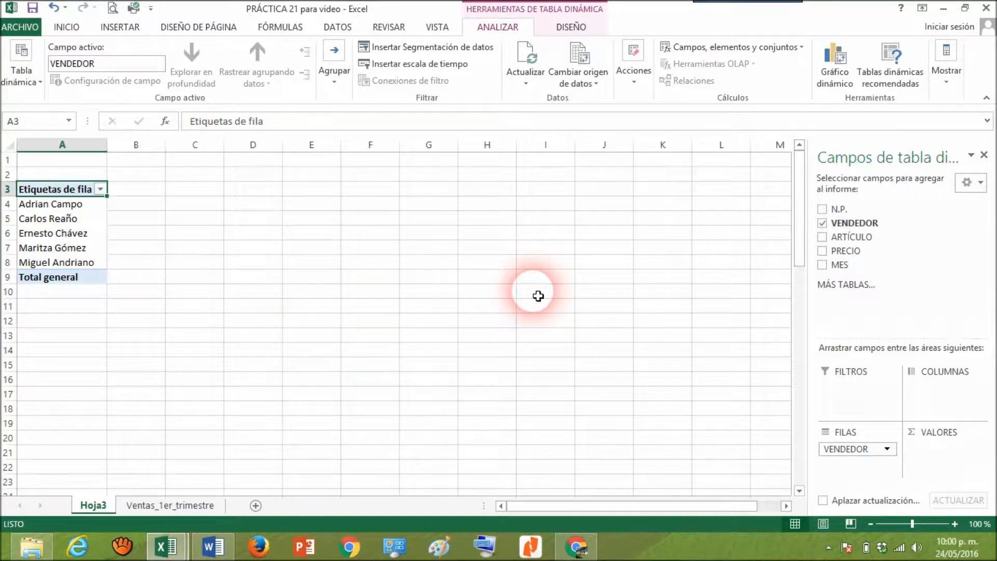
{"action": "left_click_drag", "start_coordinate": [846, 250], "coordinate": [962, 457]}
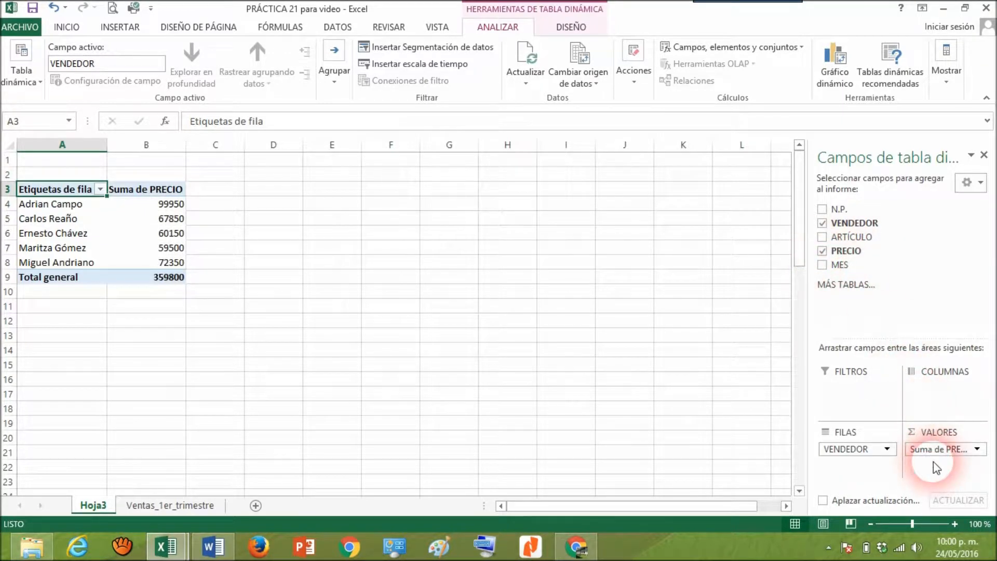
Try ARTÍCULO and MES in the values area of the pivot table, and remove both fields again
{"action": "left_click_drag", "start_coordinate": [852, 238], "coordinate": [951, 466]}
{"action": "left_click_drag", "start_coordinate": [847, 266], "coordinate": [934, 474]}
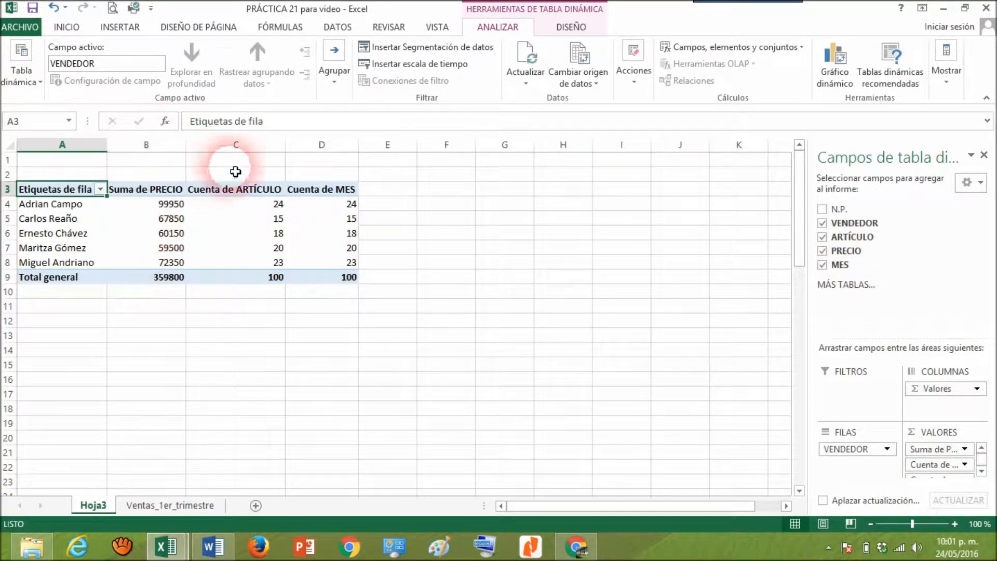
{"action": "left_click", "coordinate": [822, 266]}
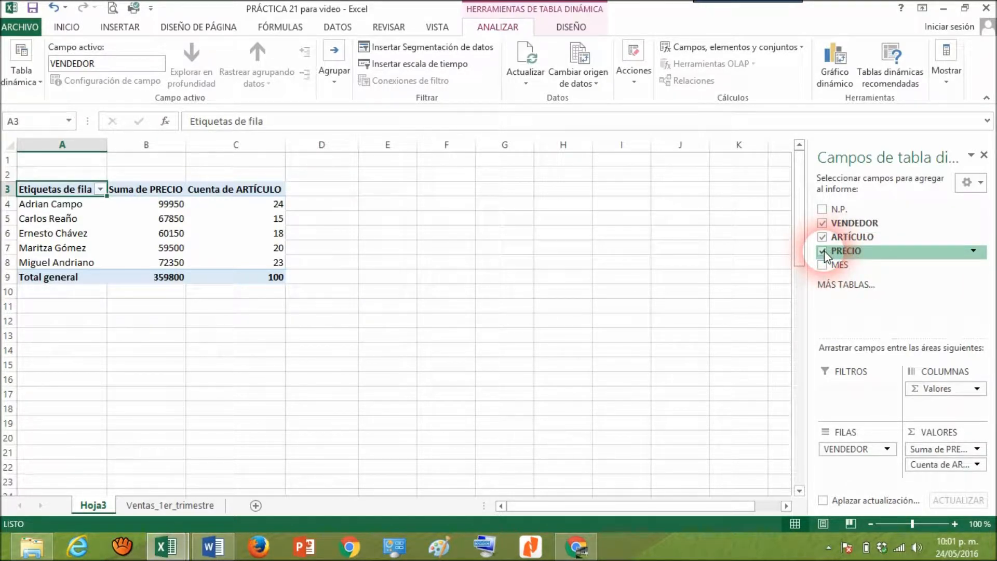
{"action": "left_click", "coordinate": [825, 240]}
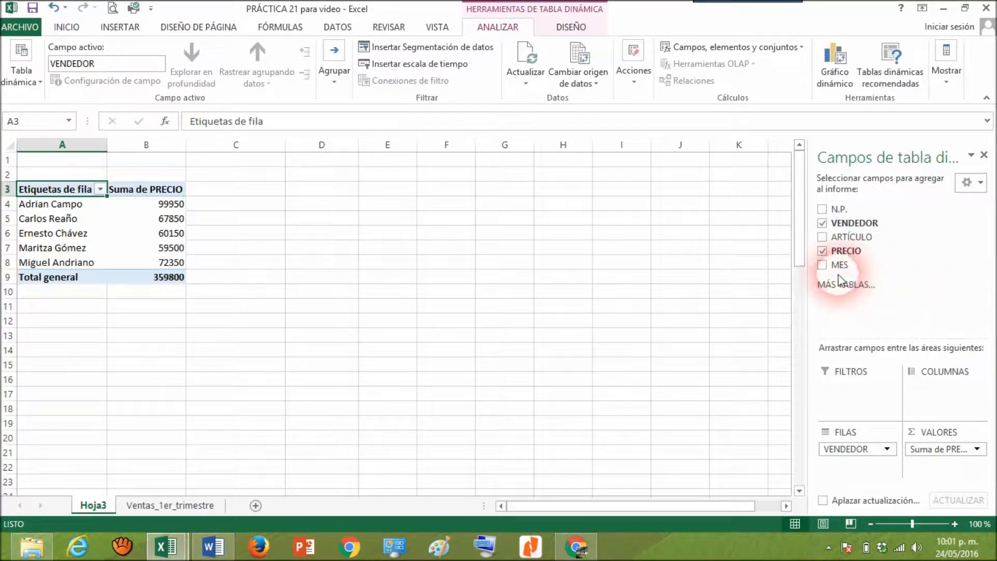
Add the MES field to the pivot table and place it in the filters area
{"action": "left_click_drag", "start_coordinate": [846, 273], "coordinate": [880, 480]}
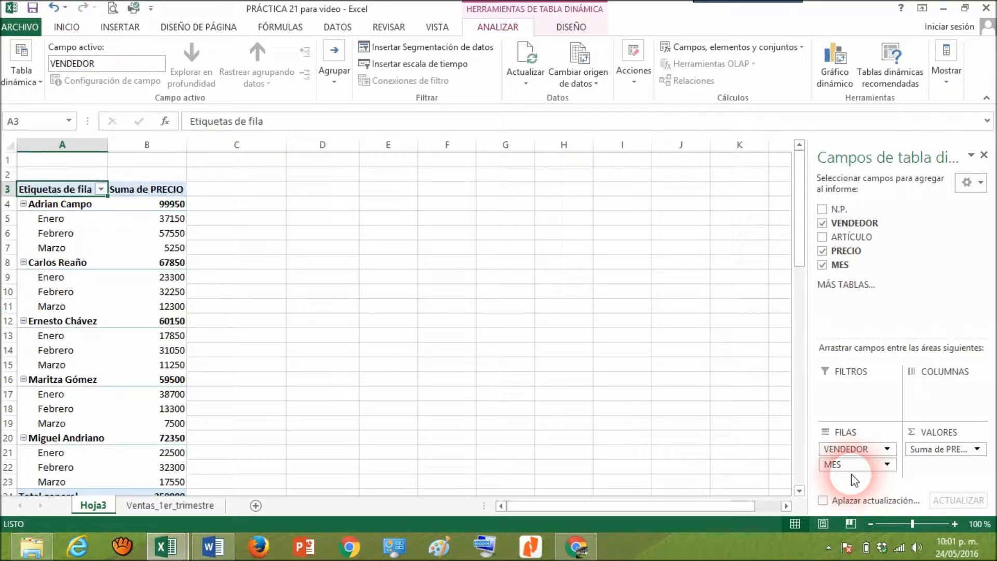
{"action": "left_click_drag", "start_coordinate": [871, 466], "coordinate": [870, 397]}
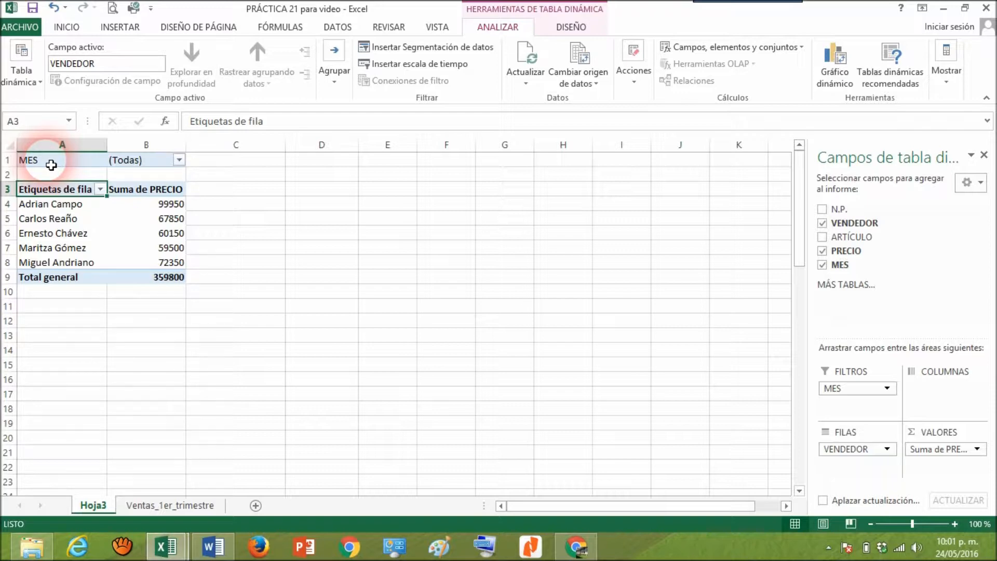
Allow multiple selection in the pivot table's MES filter and show only Enero
{"action": "left_click", "coordinate": [179, 161]}
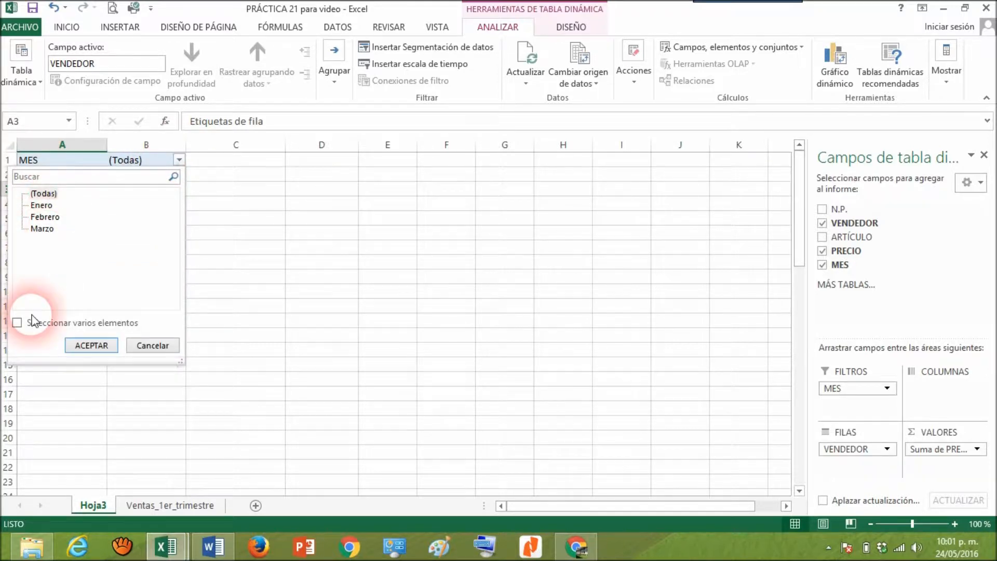
{"action": "left_click", "coordinate": [17, 323]}
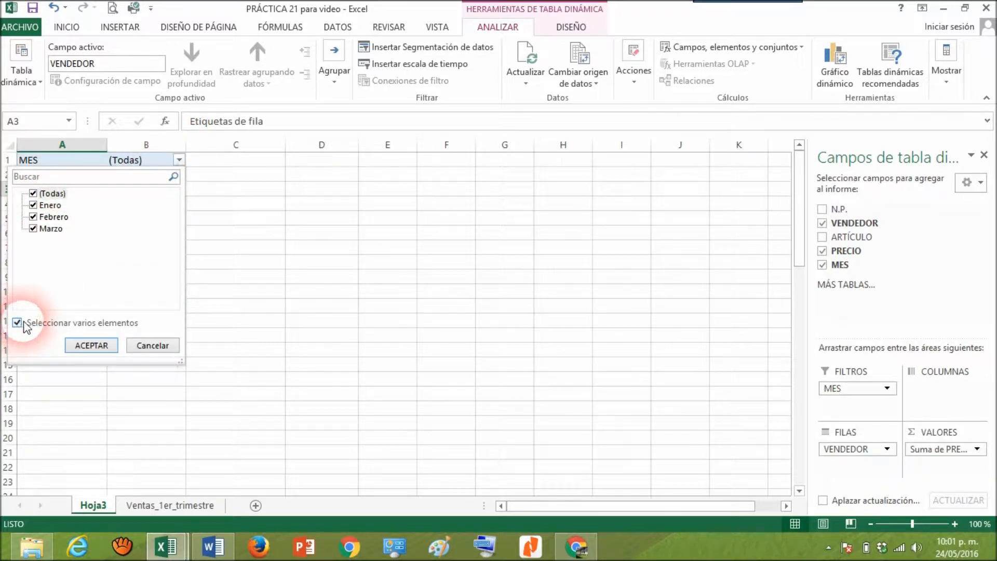
{"action": "left_click", "coordinate": [33, 193]}
{"action": "left_click", "coordinate": [33, 206]}
{"action": "left_click", "coordinate": [84, 347]}
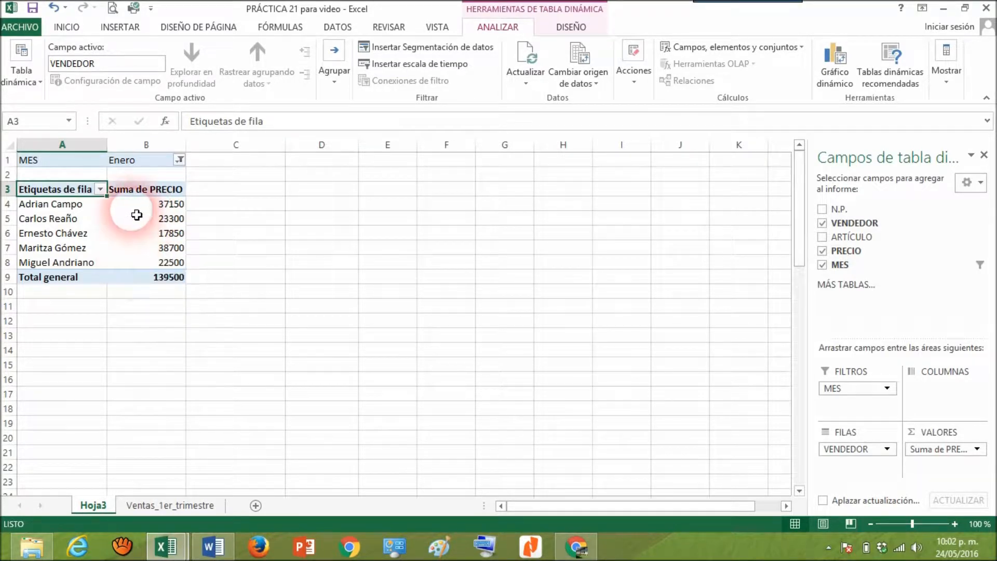
{"action": "mouse_move", "coordinate": [128, 252]}
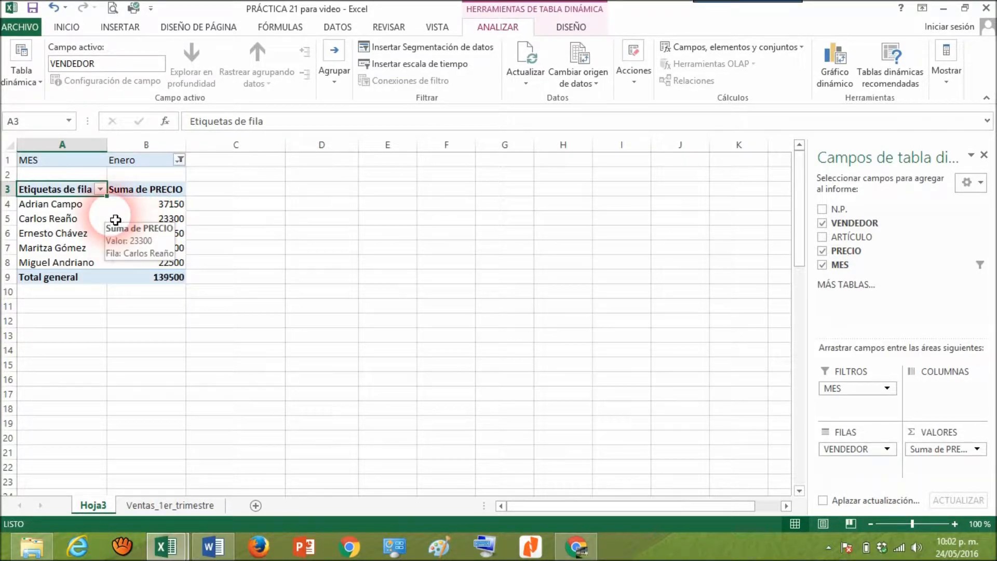
Restore all months in the pivot table's MES filter and select a value cell inside the table
{"action": "left_click", "coordinate": [180, 161]}
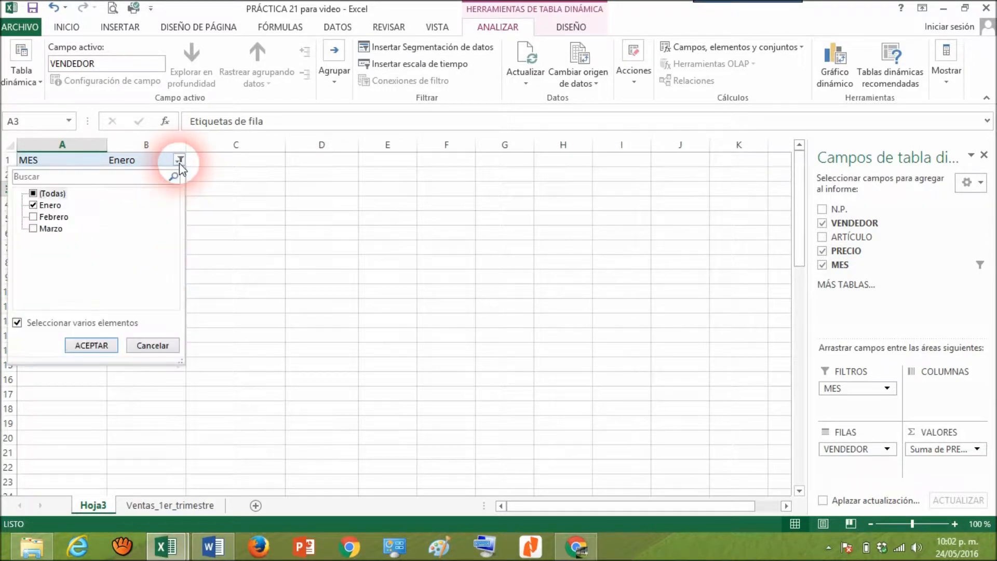
{"action": "left_click", "coordinate": [39, 195]}
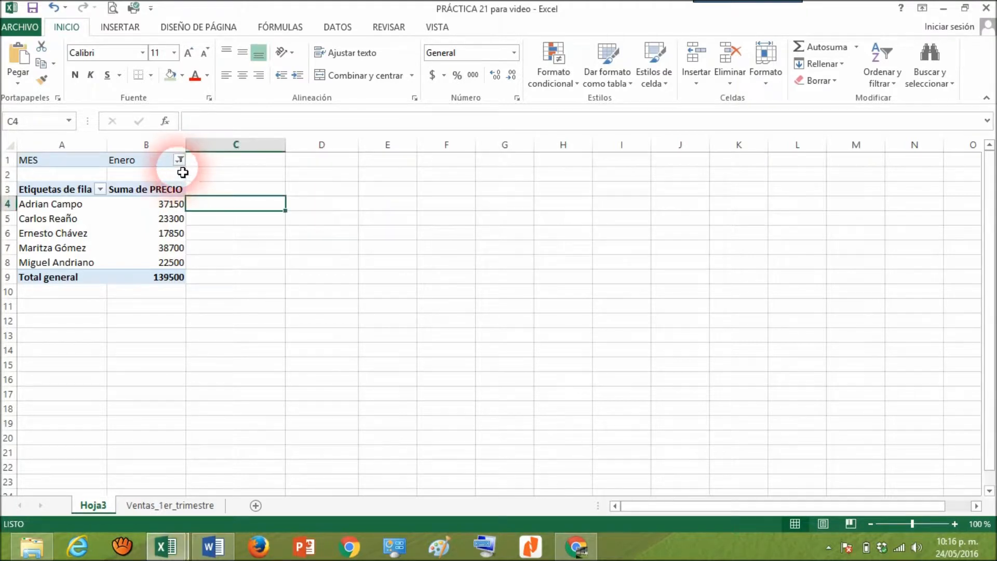
{"action": "left_click", "coordinate": [179, 160]}
{"action": "left_click", "coordinate": [32, 193]}
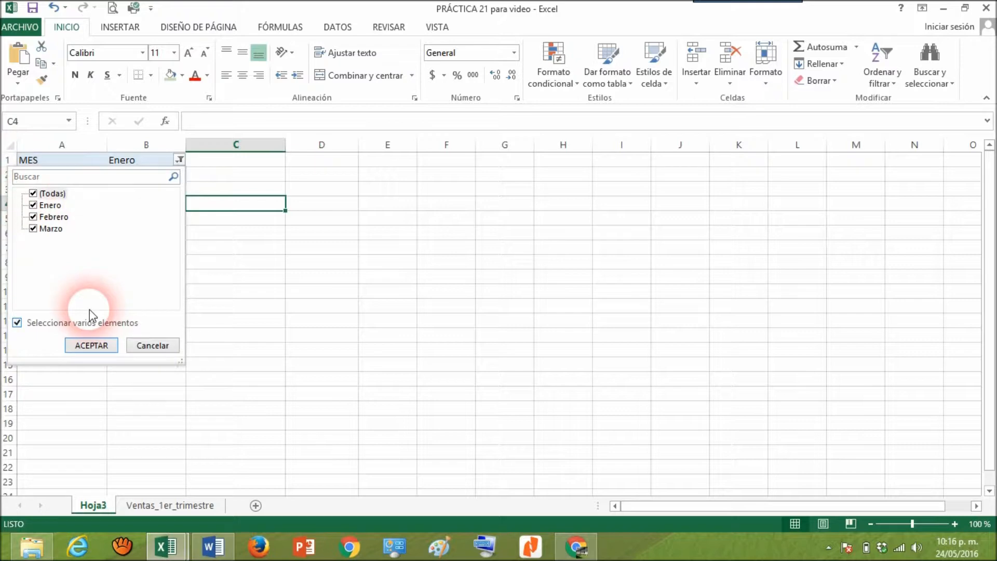
{"action": "left_click", "coordinate": [90, 345]}
{"action": "left_click", "coordinate": [237, 276]}
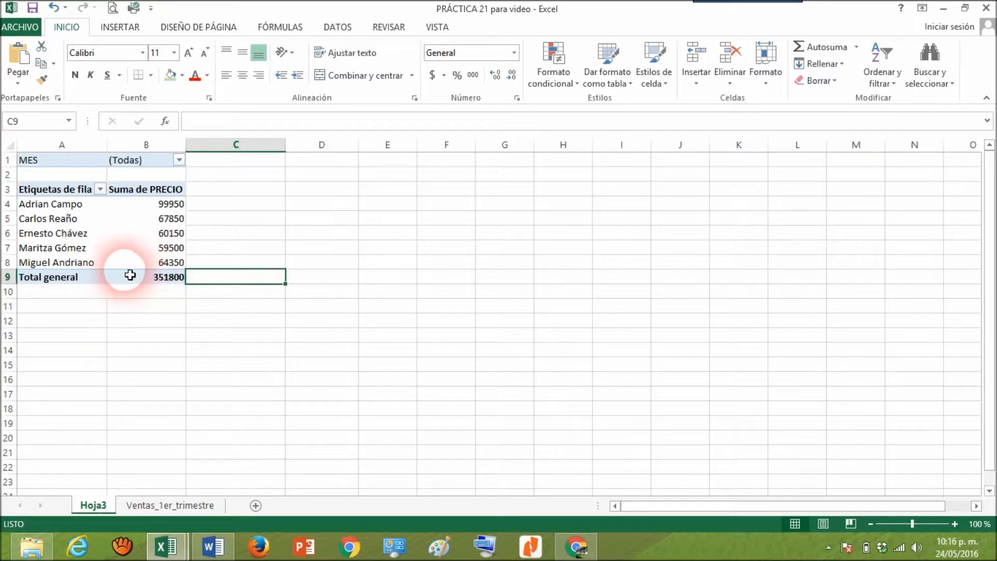
{"action": "left_click", "coordinate": [137, 250]}
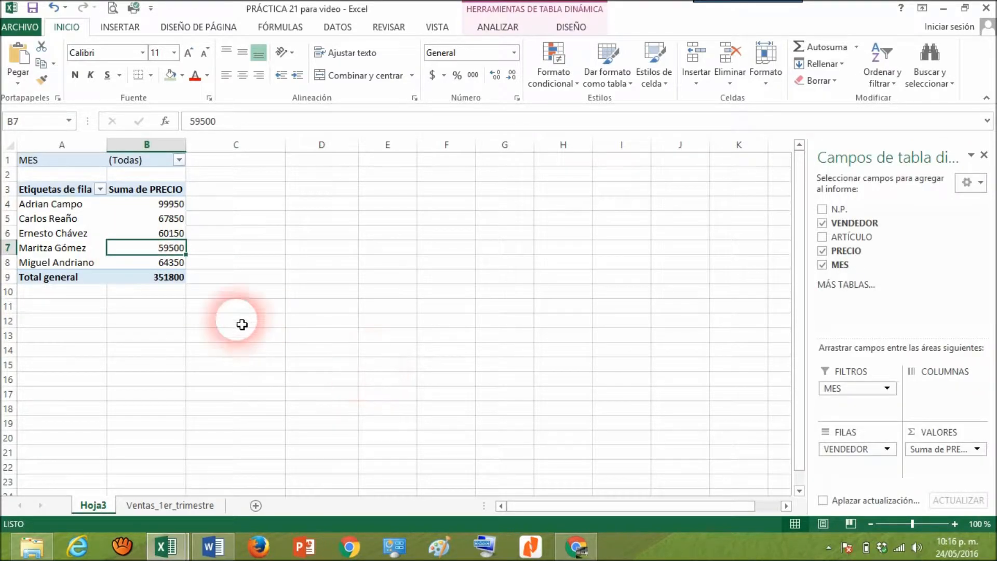
Set the PRECIO of the first sales record, cell D2 on Ventas_1er_trimestre, to 10000
{"action": "left_click", "coordinate": [165, 506]}
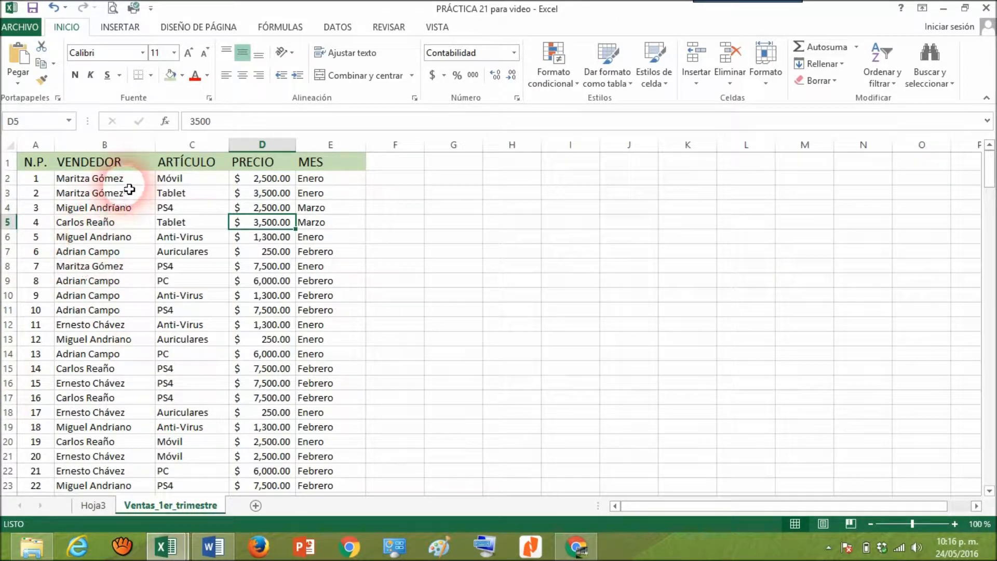
{"action": "left_click", "coordinate": [260, 178]}
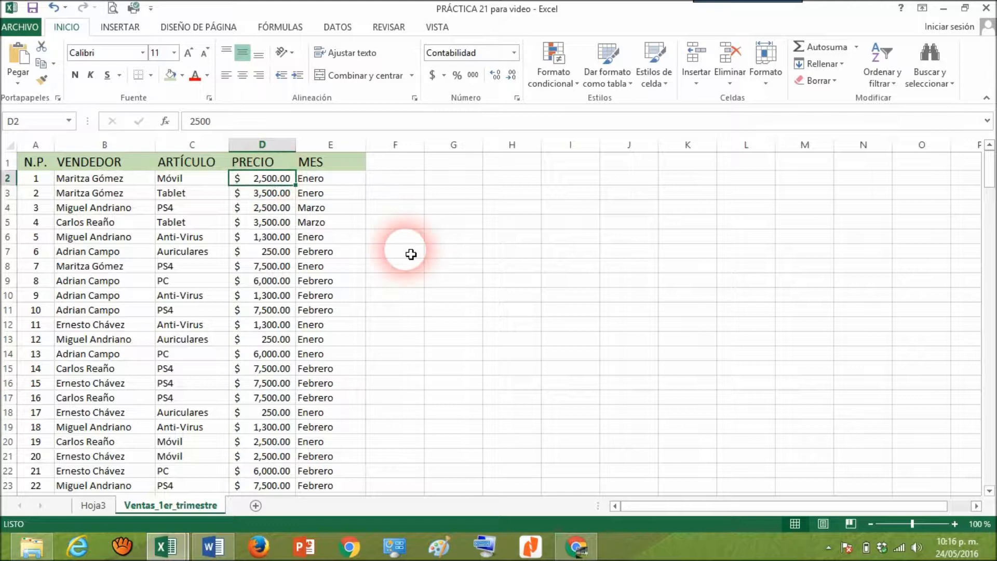
{"action": "type", "text": "1"}
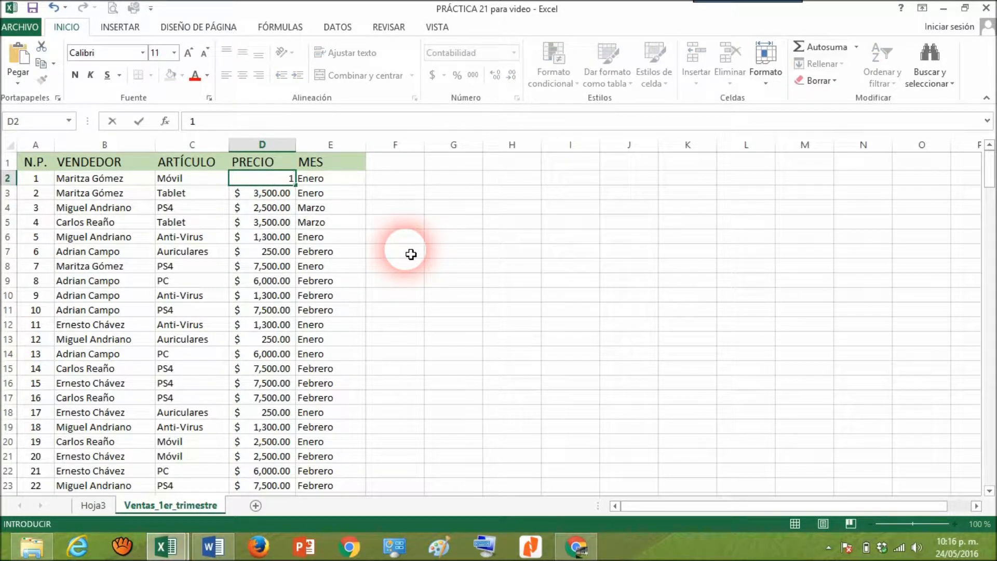
{"action": "type", "text": "0000"}
{"action": "key", "text": "ctrl+Return"}
{"action": "key", "text": "Return"}
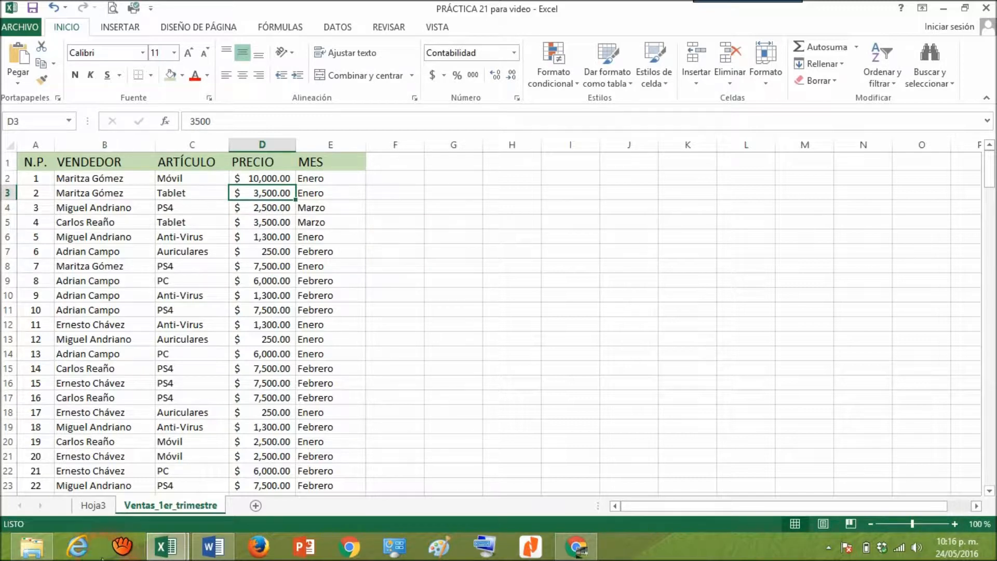
Refresh the pivot table on Hoja3 with the changed source data
{"action": "left_click", "coordinate": [89, 509]}
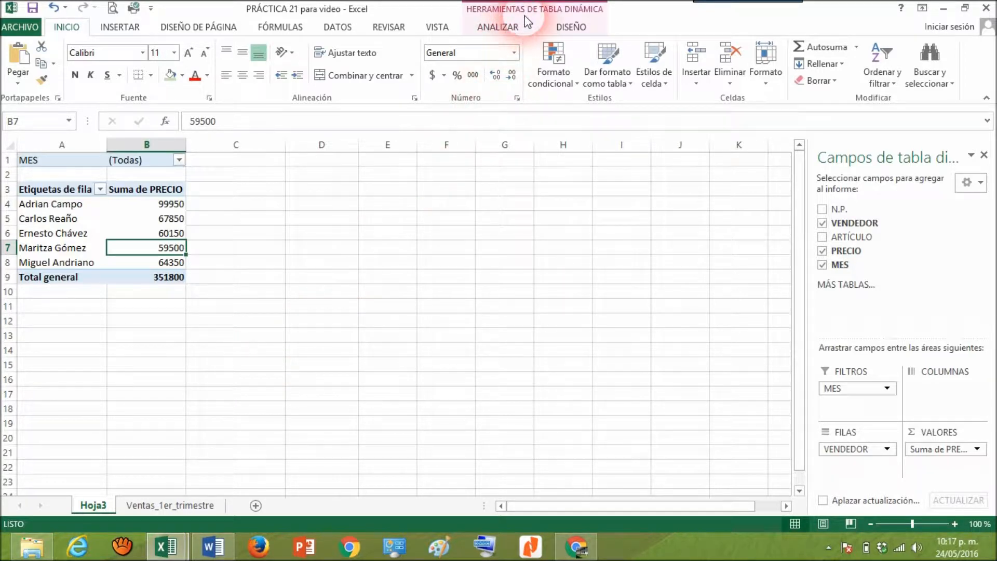
{"action": "left_click", "coordinate": [500, 29]}
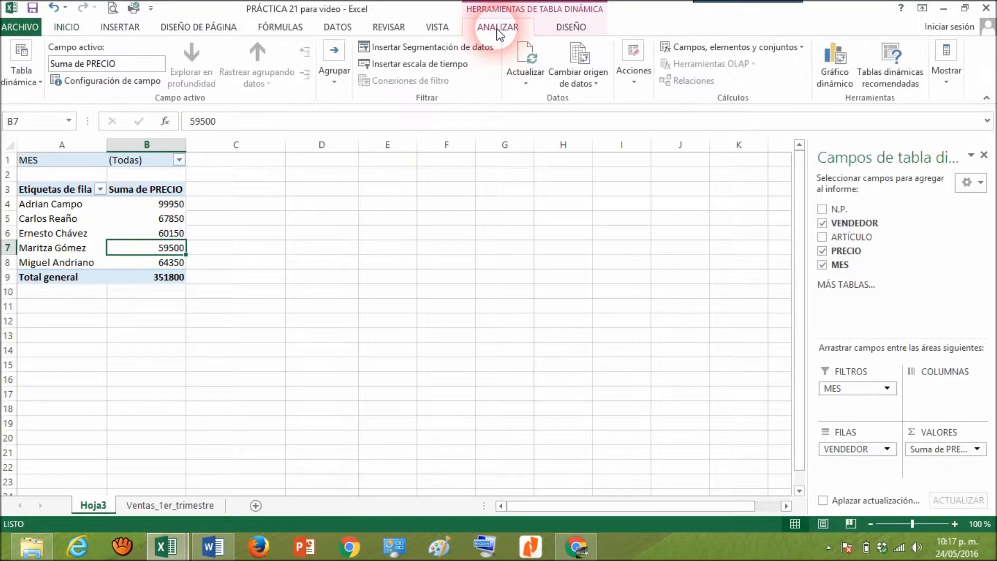
{"action": "left_click", "coordinate": [528, 84]}
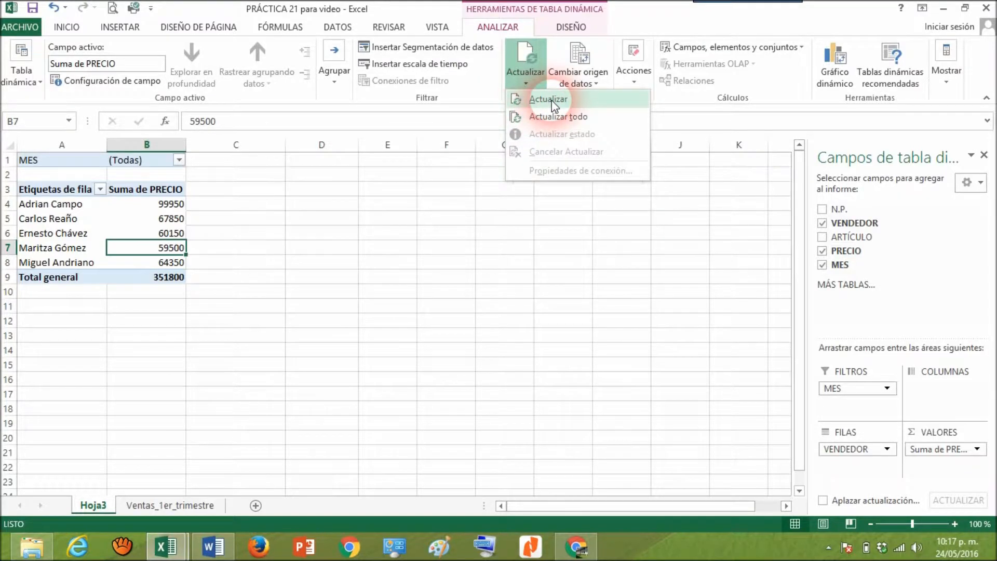
{"action": "left_click", "coordinate": [552, 99]}
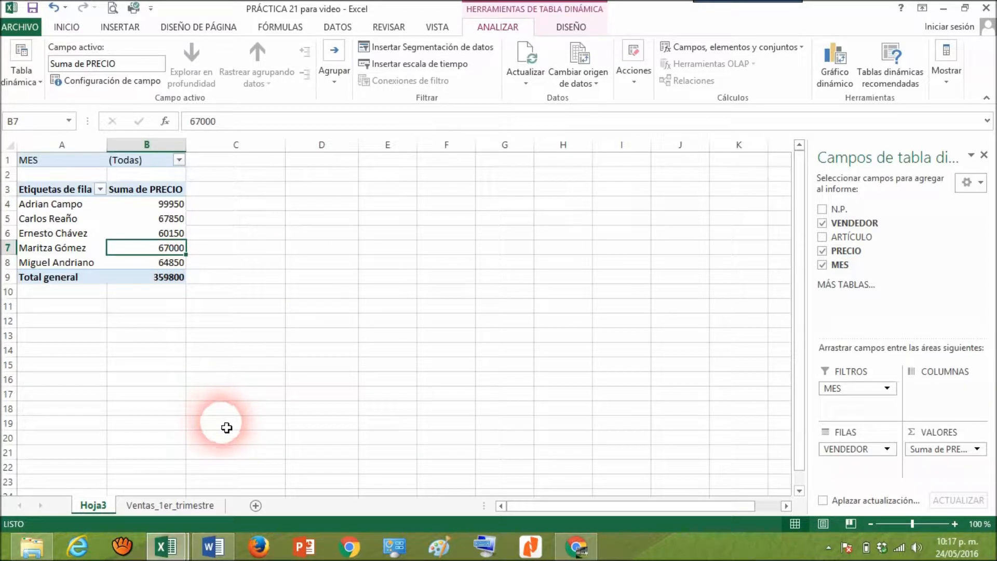
Start a new sales record below the last row of Ventas_1er_trimestre by entering N.P. 101 in cell A102
{"action": "left_click", "coordinate": [193, 513]}
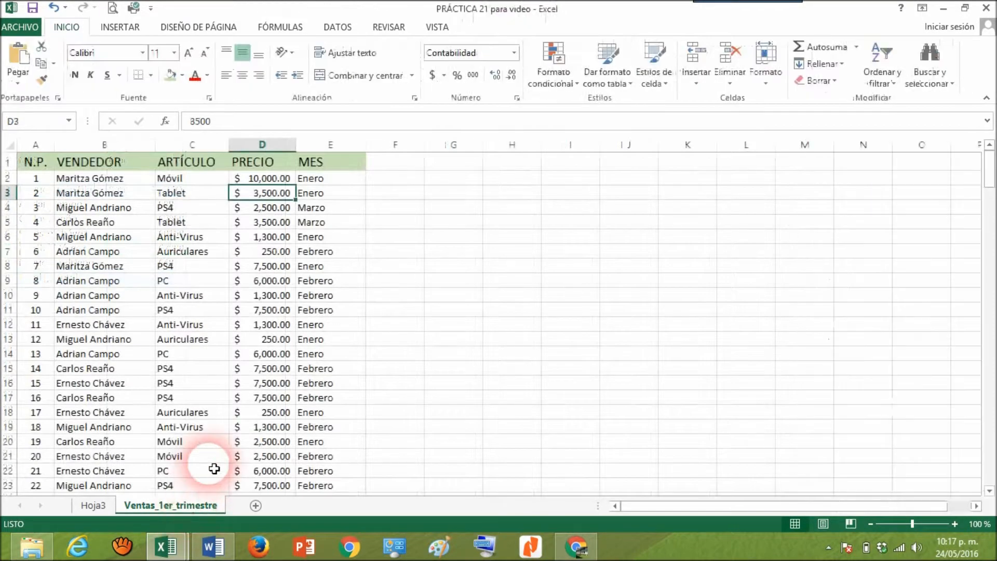
{"action": "left_click", "coordinate": [91, 433]}
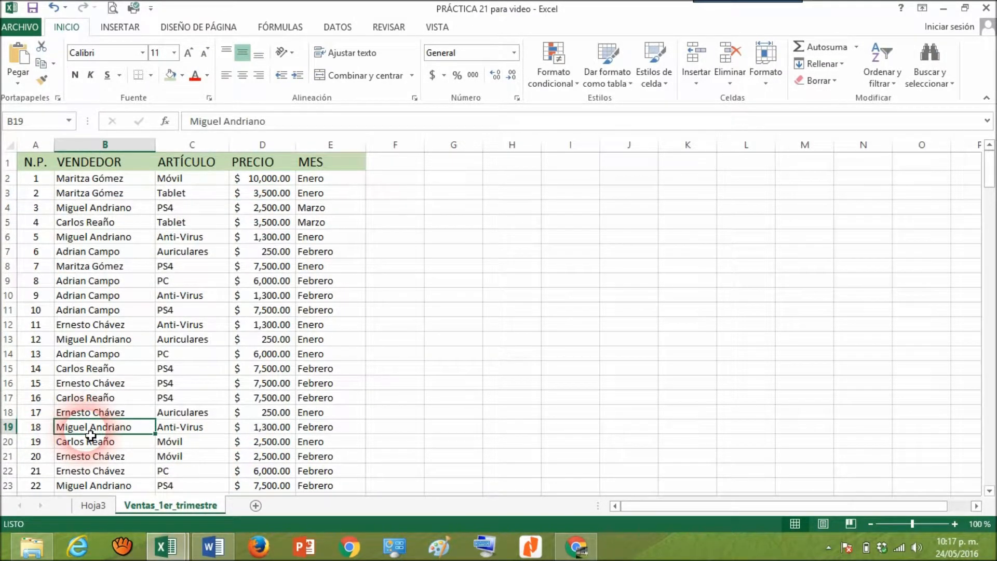
{"action": "key", "text": "End"}
{"action": "key", "text": "Down"}
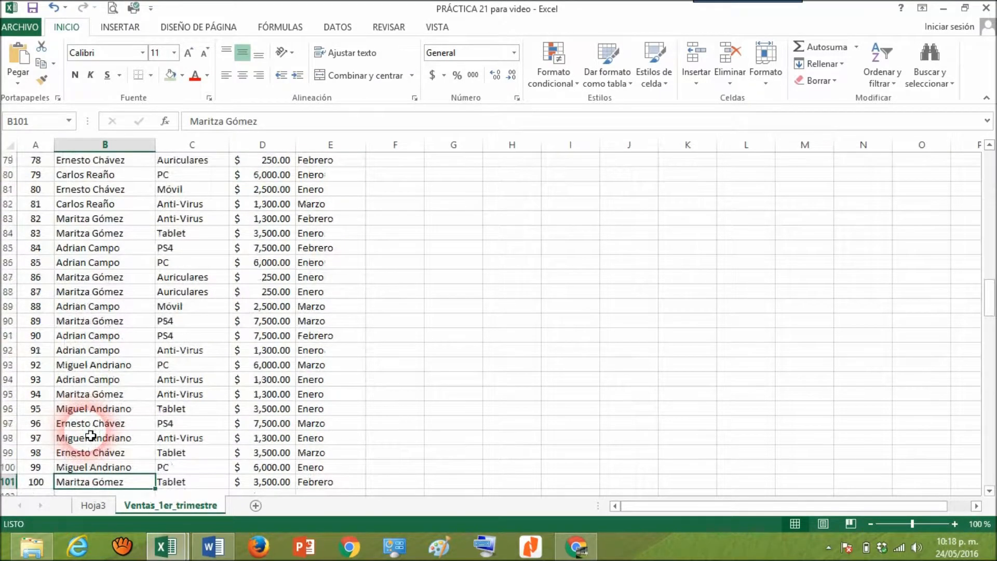
{"action": "scroll", "coordinate": [90, 476], "scroll_direction": "down", "scroll_amount": 4}
{"action": "left_click", "coordinate": [27, 453]}
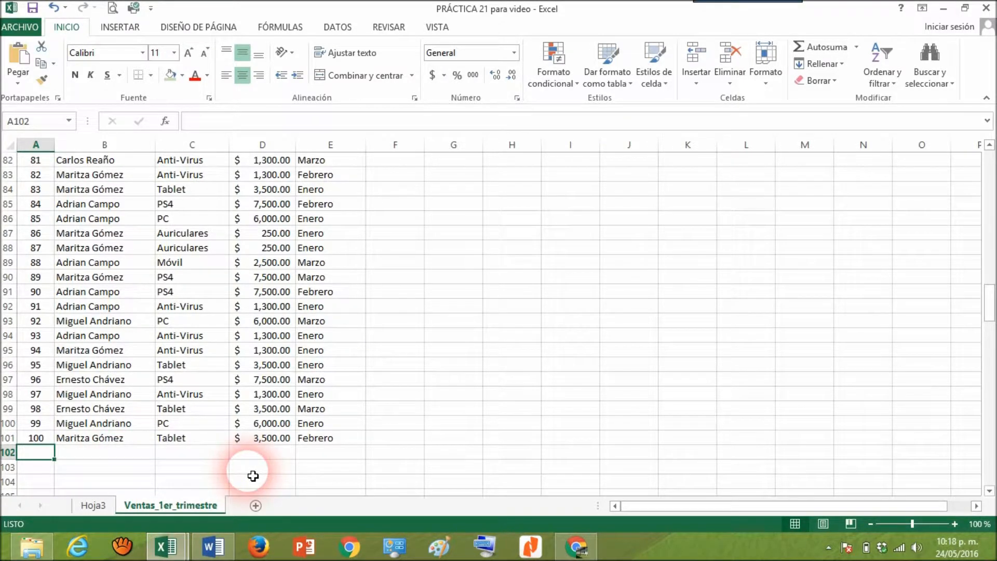
{"action": "type", "text": "101"}
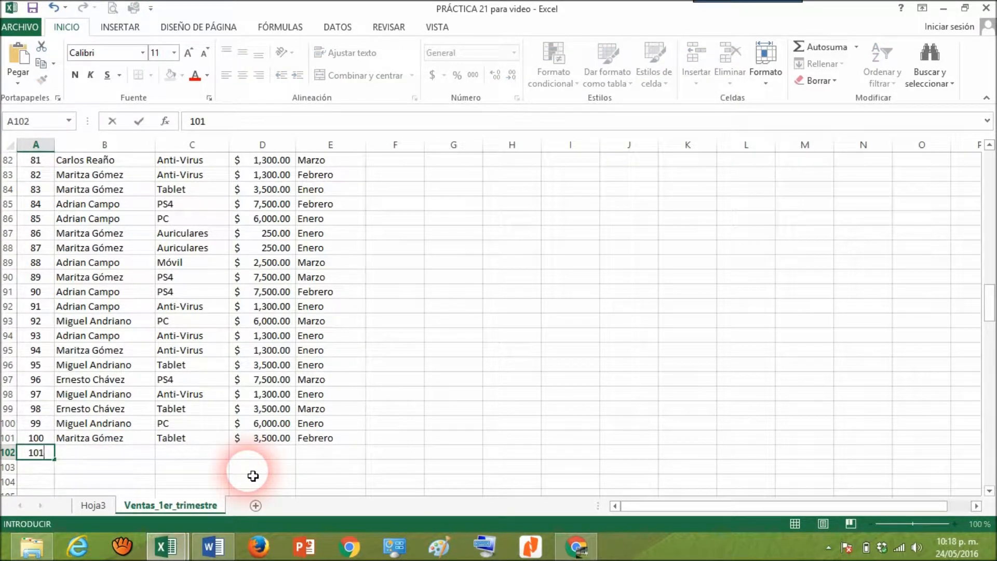
{"action": "key", "text": "Tab"}
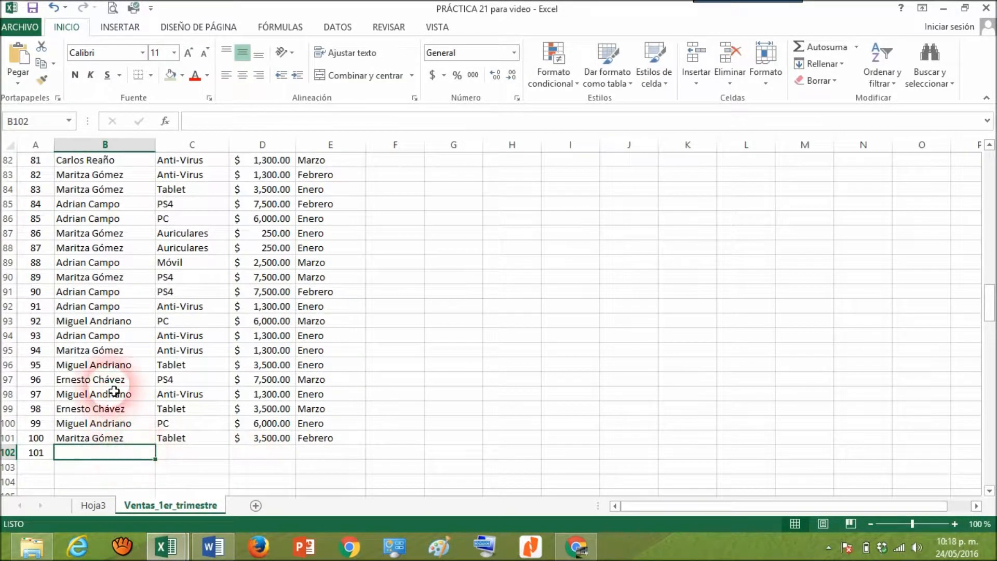
Copy the VENDEDOR, ARTÍCULO, PRECIO and MES values of record 96 (B97:E97) into the new record starting at B102
{"action": "left_click_drag", "start_coordinate": [117, 383], "coordinate": [321, 387]}
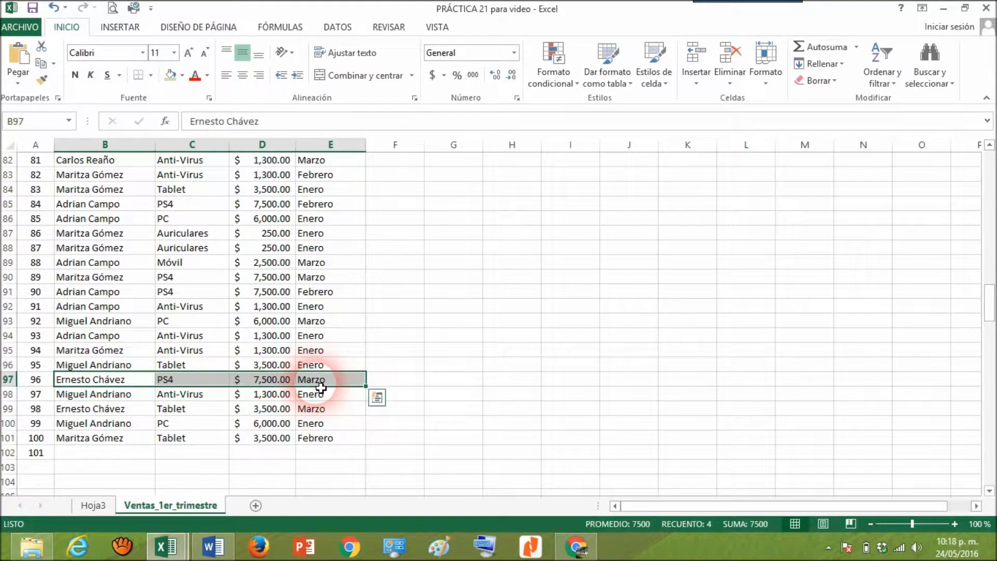
{"action": "key", "text": "ctrl+c"}
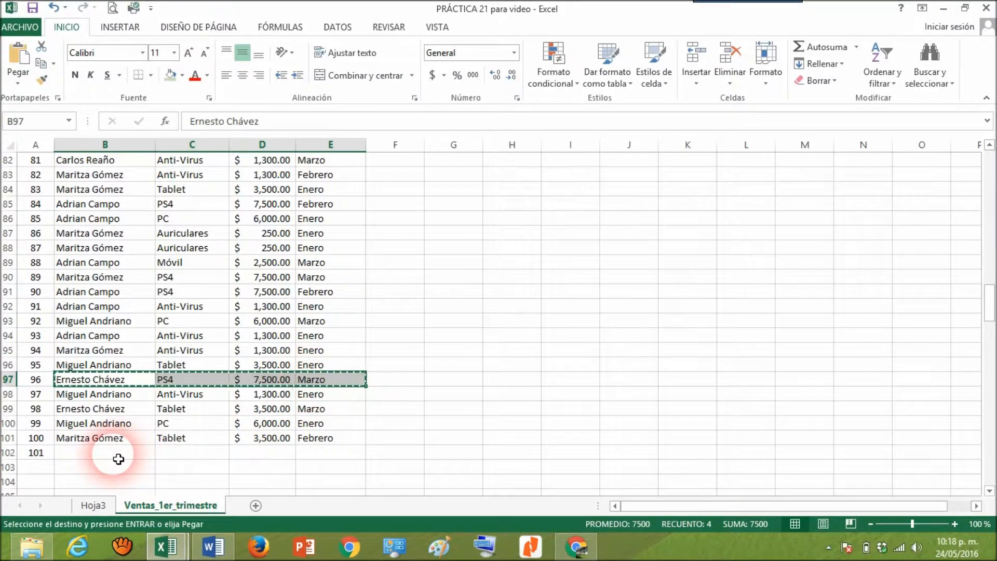
{"action": "left_click", "coordinate": [118, 458]}
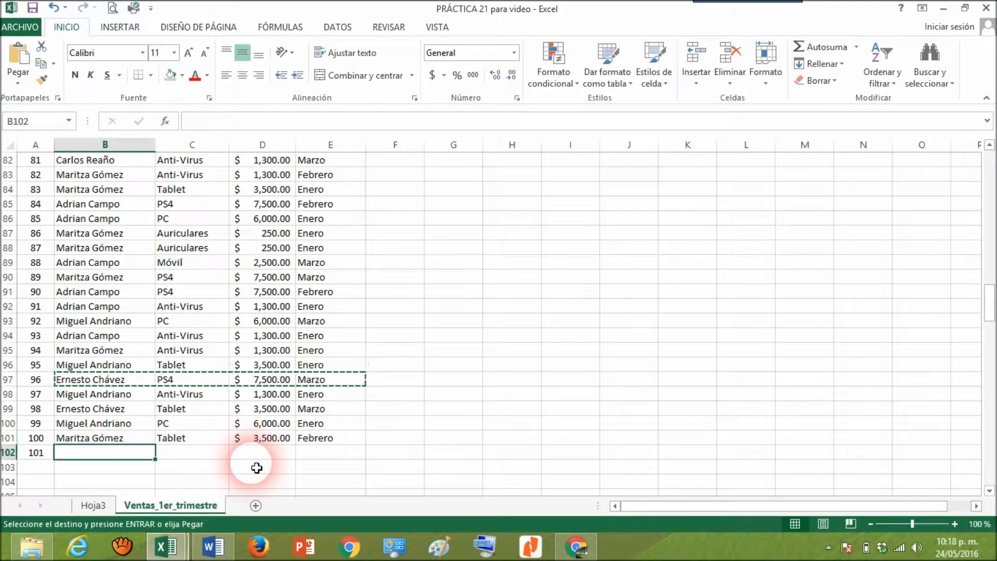
{"action": "key", "text": "ctrl+v"}
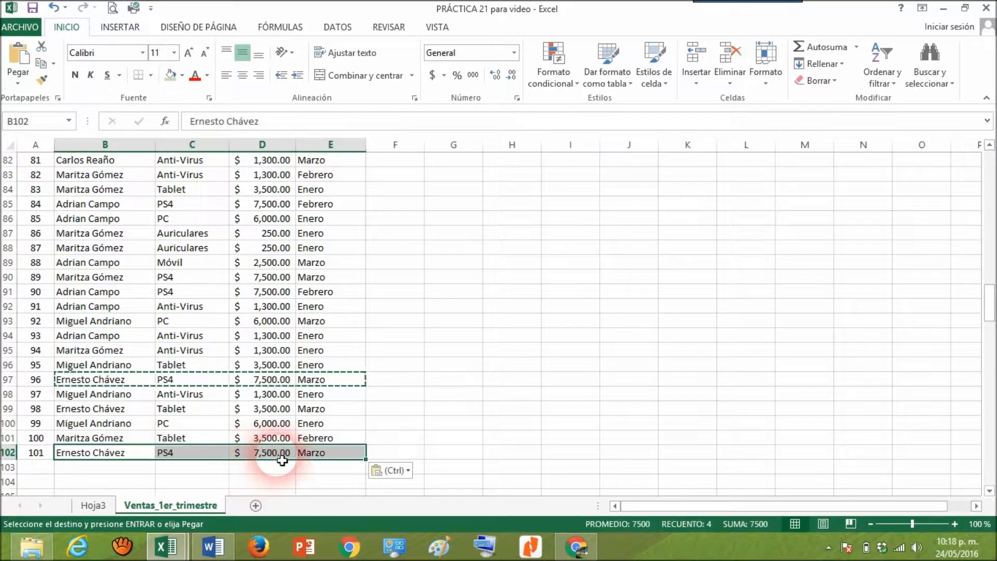
Set the MES of record 101, cell E102, to Febrero
{"action": "left_click", "coordinate": [179, 456]}
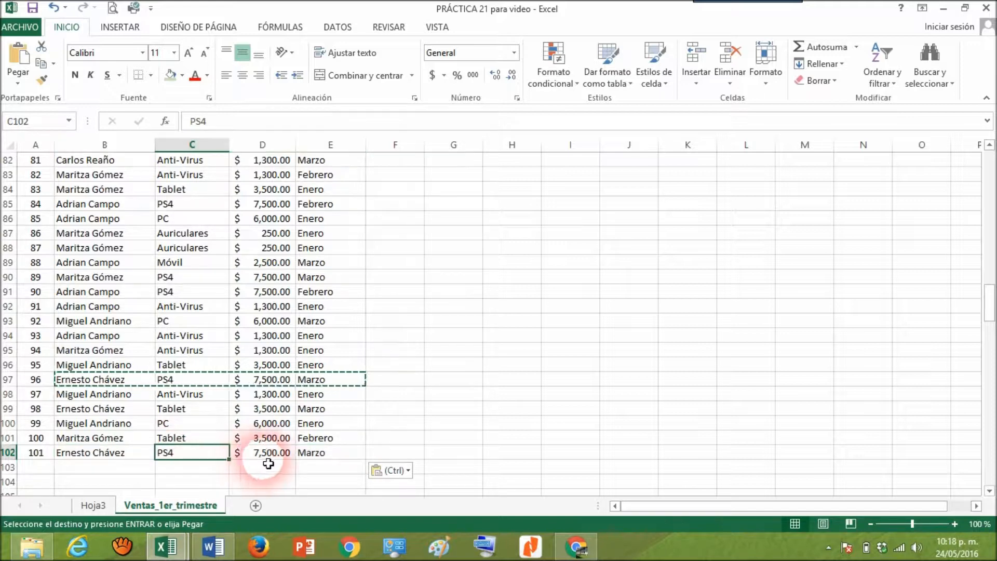
{"action": "left_click", "coordinate": [330, 455]}
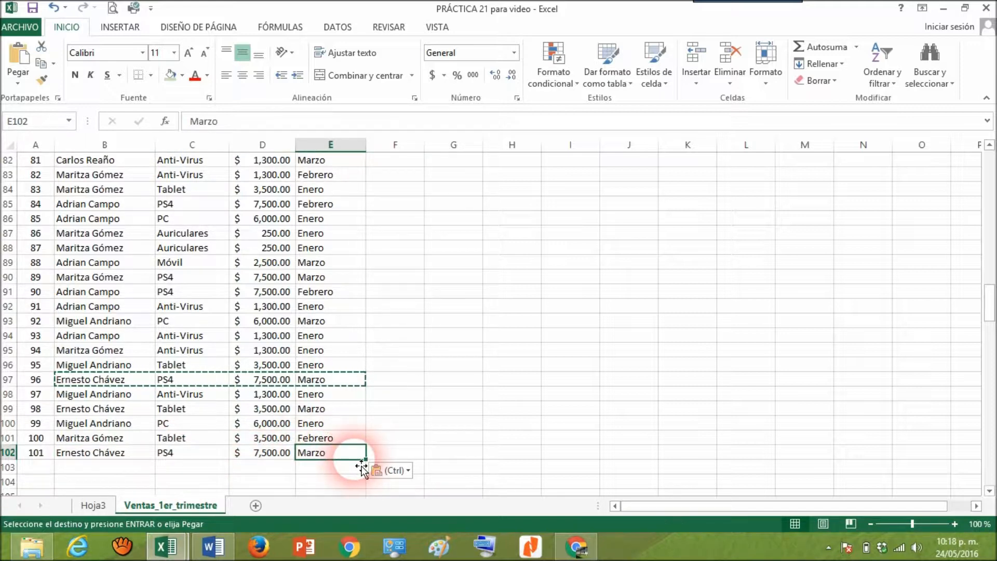
{"action": "key", "text": "Escape"}
{"action": "type", "text": "F"}
{"action": "key", "text": "Return"}
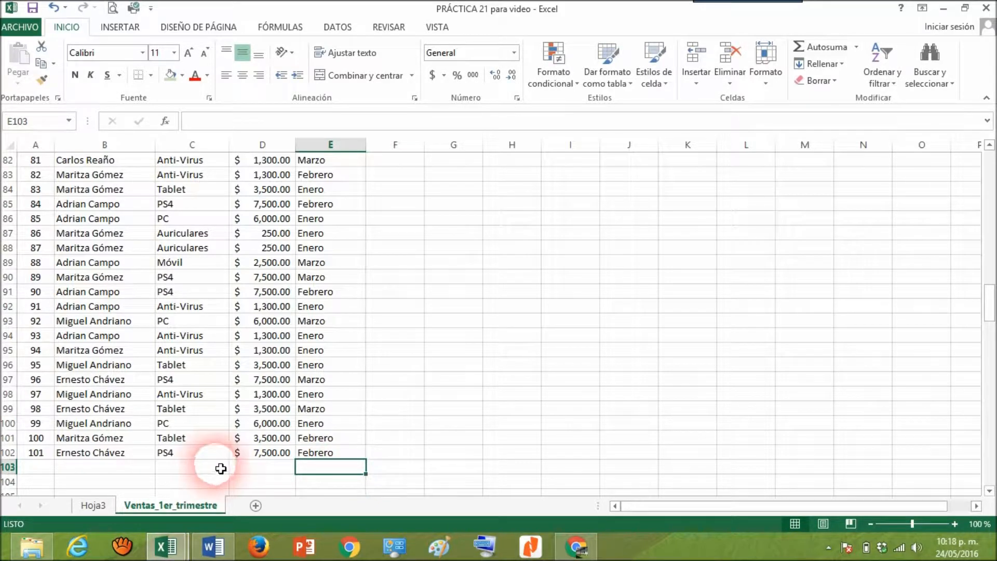
Return to Hoja3 and refresh the pivot table after adding record 101
{"action": "left_click", "coordinate": [97, 505]}
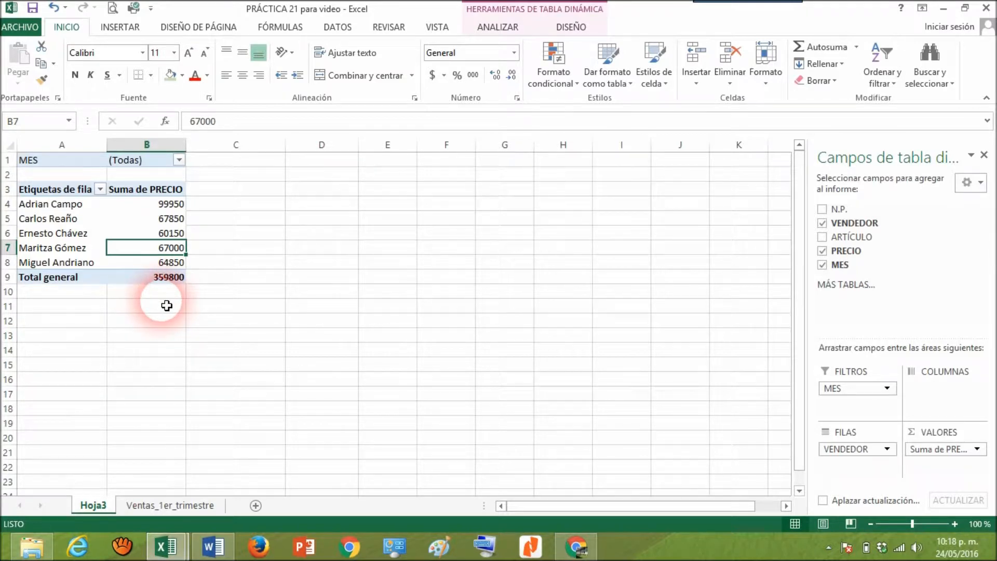
{"action": "left_click", "coordinate": [502, 31]}
{"action": "left_click", "coordinate": [525, 78]}
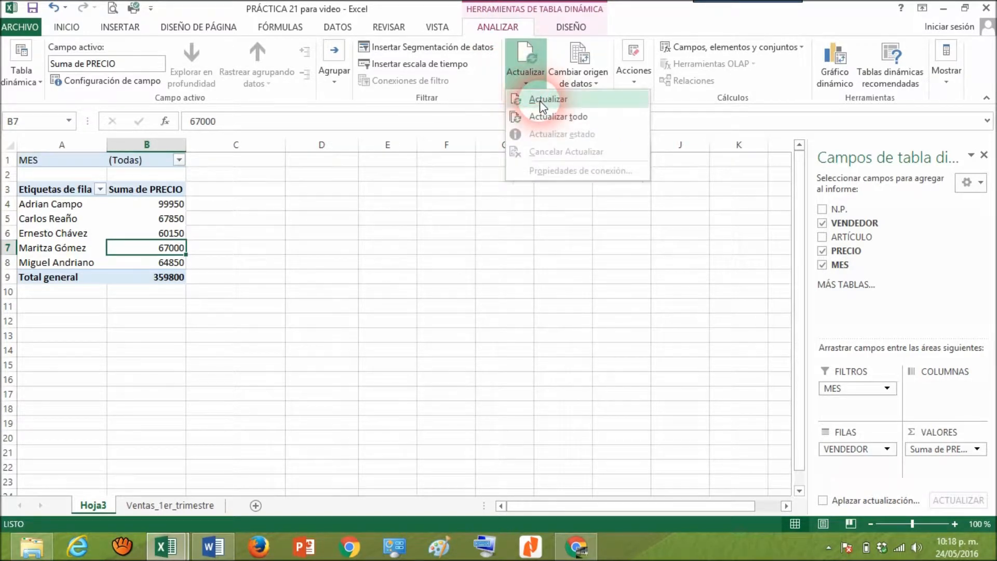
{"action": "left_click", "coordinate": [541, 101]}
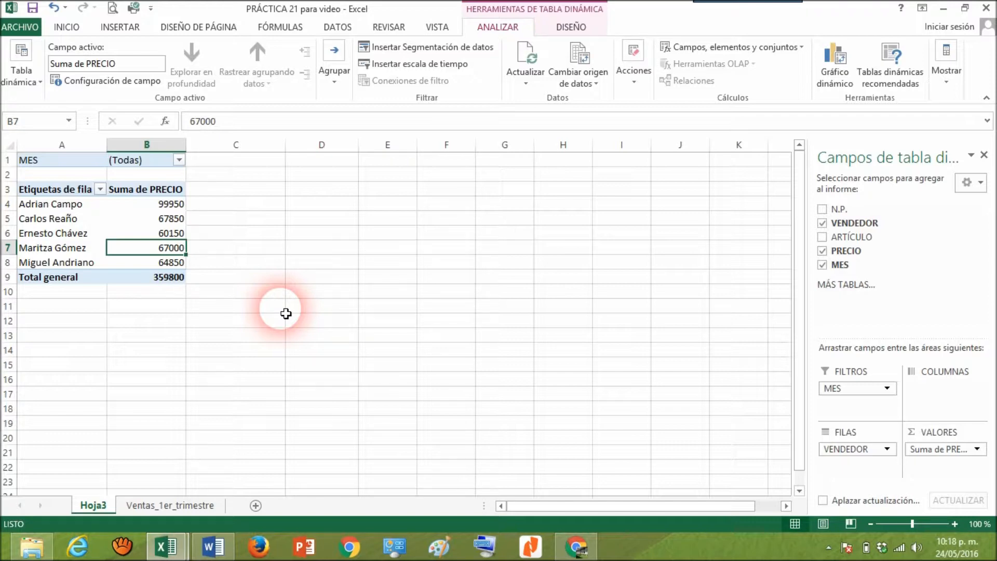
Change the pivot table's data source to the range Ventas_1er_trimestre!$A$1:$E$102 so it includes the new record
{"action": "left_click", "coordinate": [592, 84]}
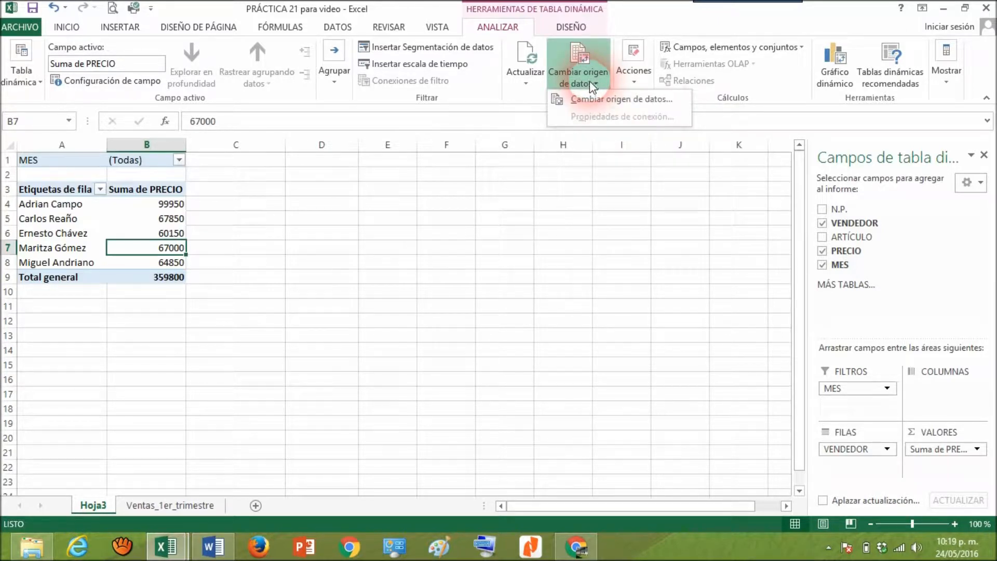
{"action": "left_click", "coordinate": [588, 99]}
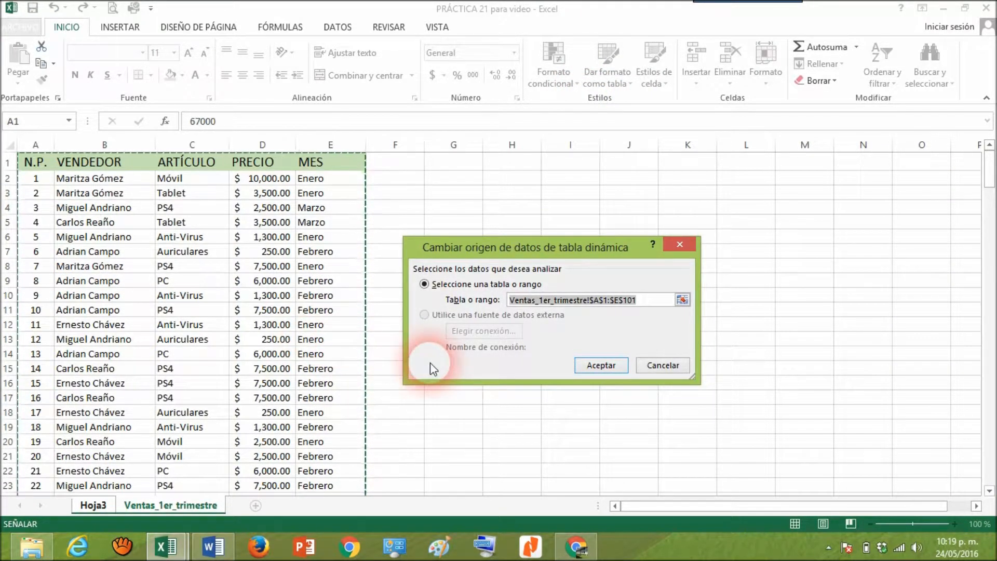
{"action": "scroll", "coordinate": [410, 425], "scroll_direction": "down", "scroll_amount": 7}
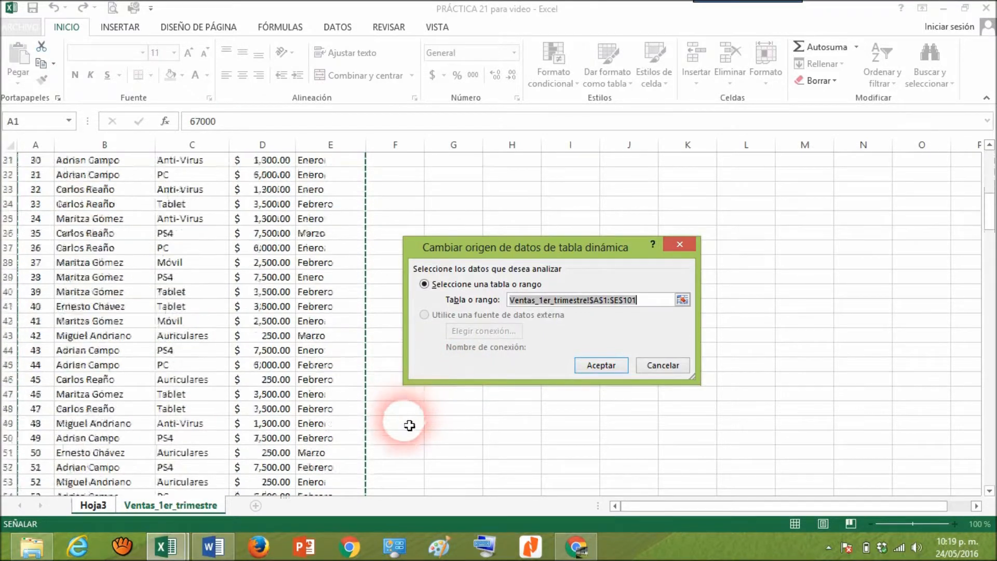
{"action": "scroll", "coordinate": [409, 425], "scroll_direction": "down", "scroll_amount": 20}
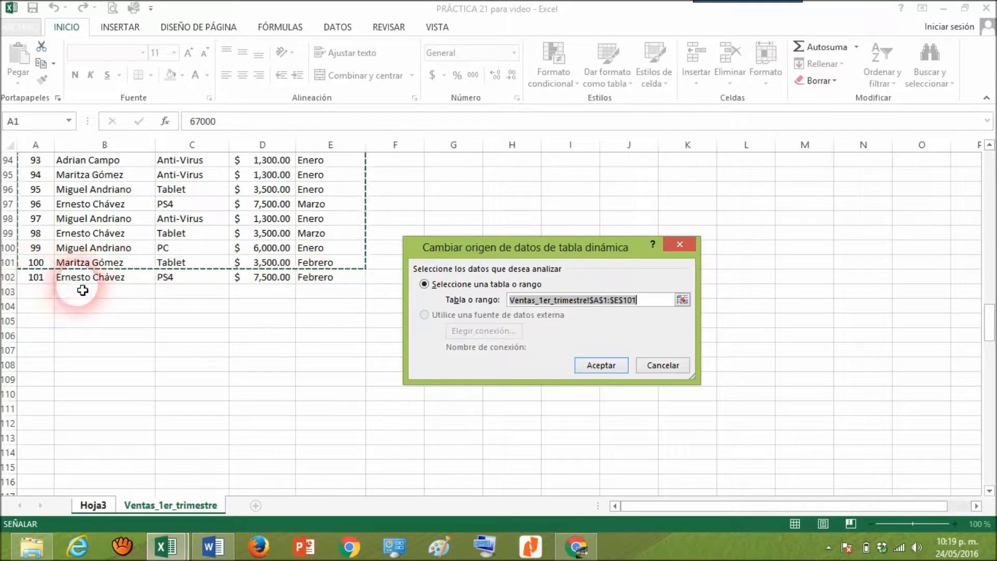
{"action": "left_click", "coordinate": [656, 310]}
{"action": "key", "text": "BackSpace"}
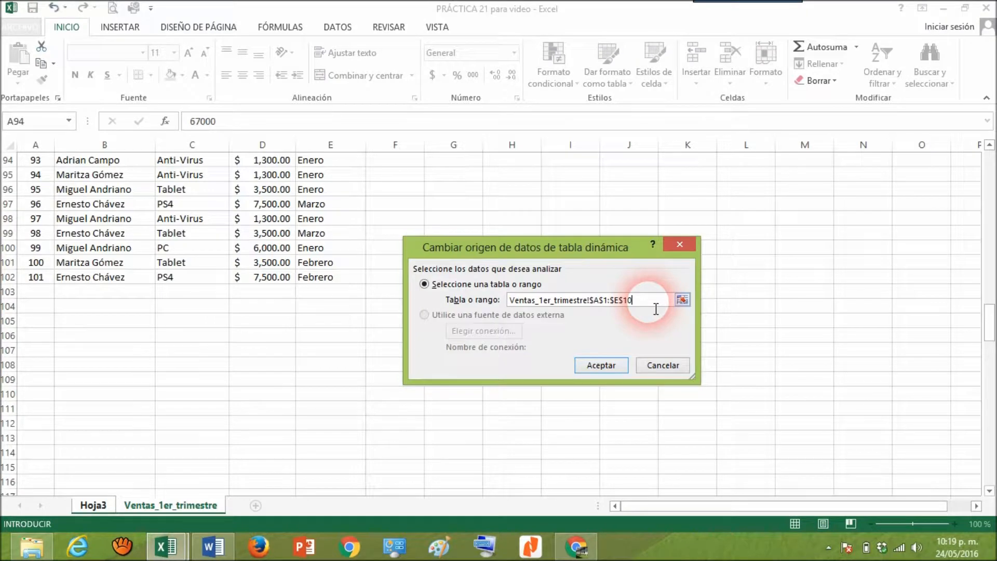
{"action": "type", "text": "2"}
{"action": "left_click", "coordinate": [617, 366]}
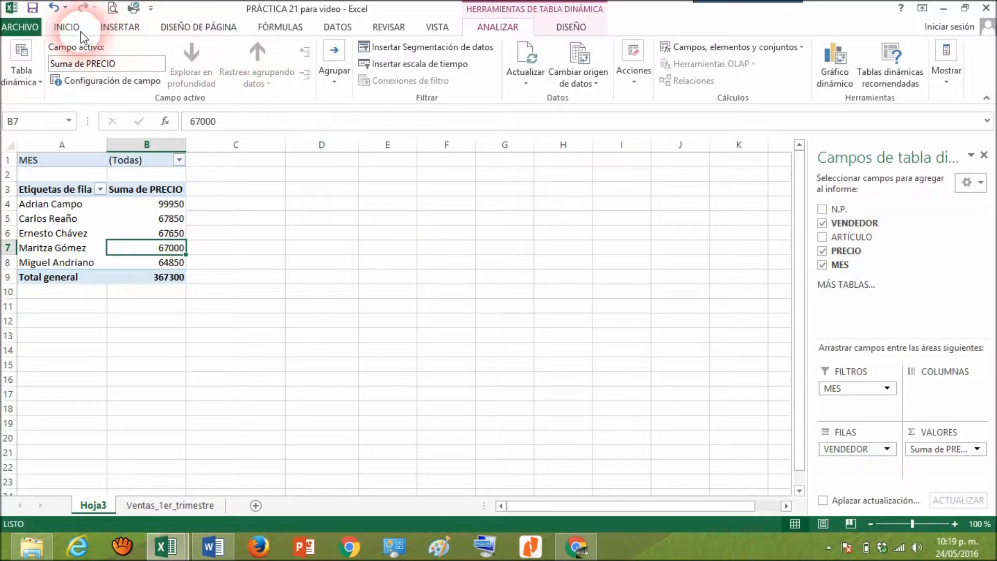
Undo and redo the pivot table's data source change to compare the totals before and after it
{"action": "left_click", "coordinate": [54, 9]}
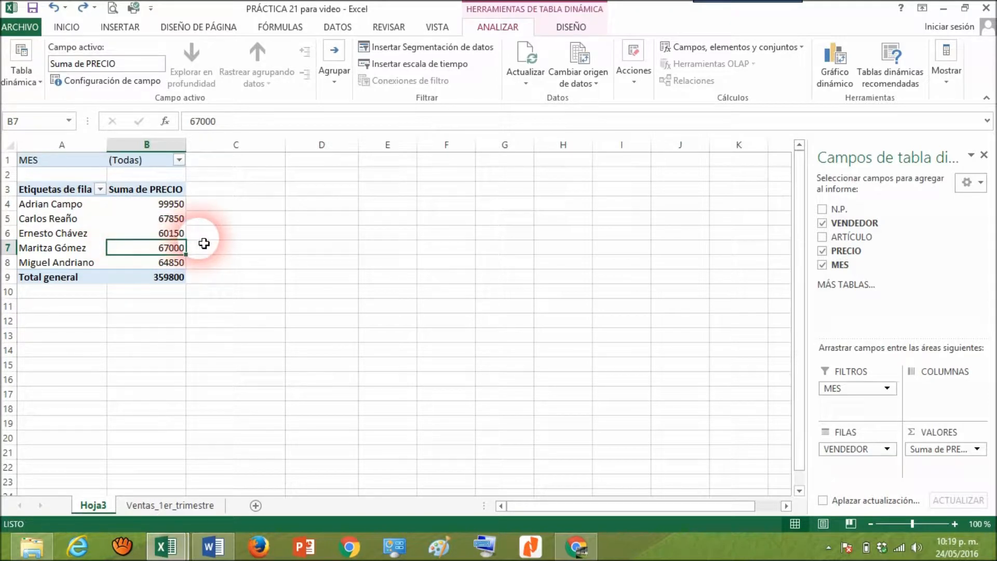
{"action": "left_click", "coordinate": [83, 9]}
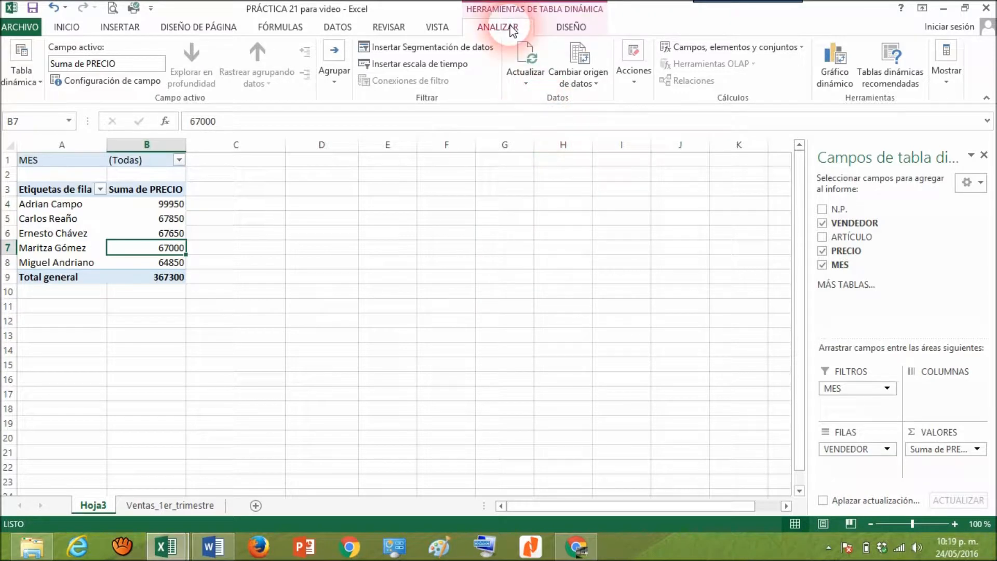
Insert a clustered column pivot chart from the pivot table and enlarge it to about 9.5 cm high by 14.7 cm wide
{"action": "left_click", "coordinate": [843, 70]}
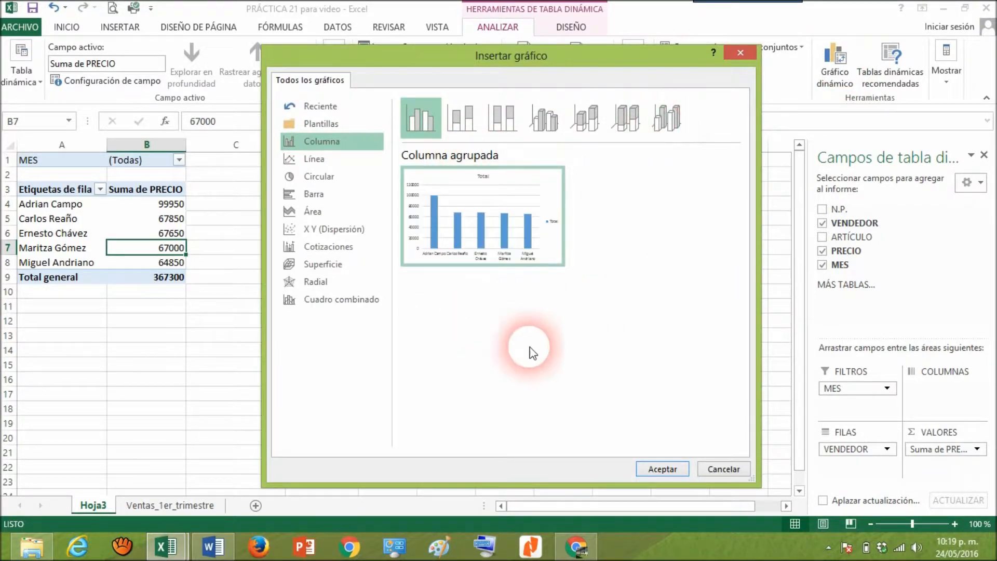
{"action": "left_click", "coordinate": [667, 472]}
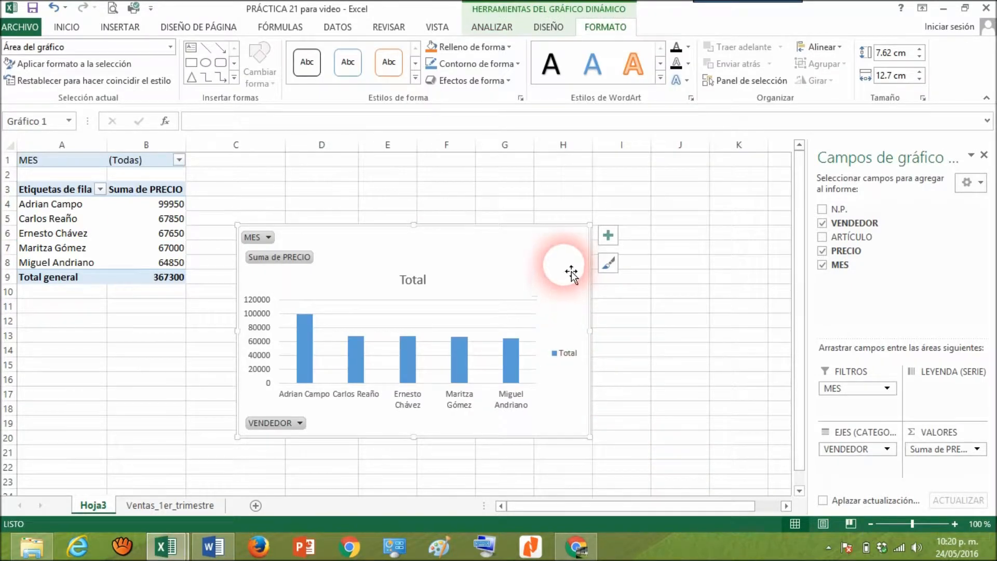
{"action": "left_click_drag", "start_coordinate": [592, 229], "coordinate": [645, 174]}
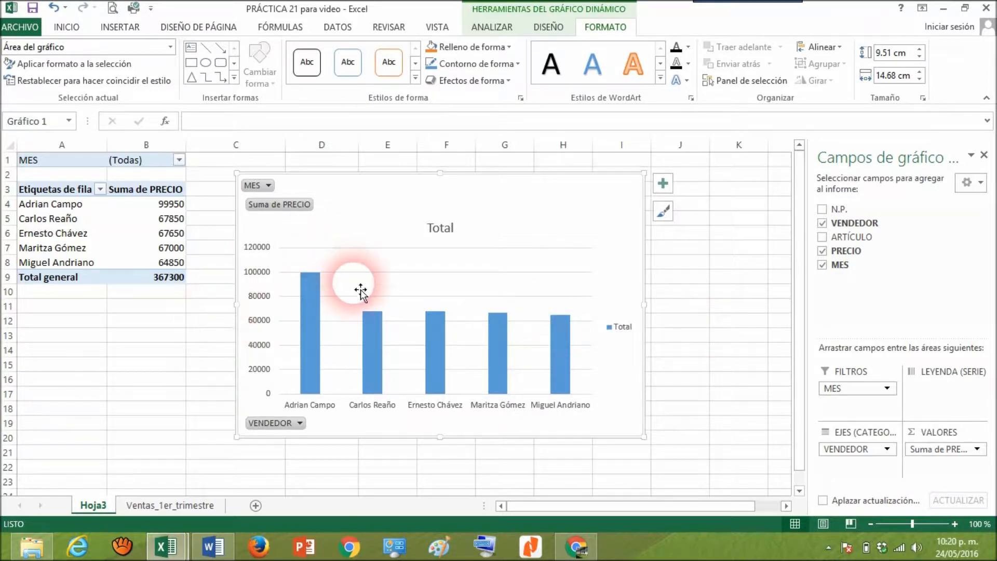
Filter the pivot chart by MES to show only Febrero
{"action": "left_click", "coordinate": [269, 187]}
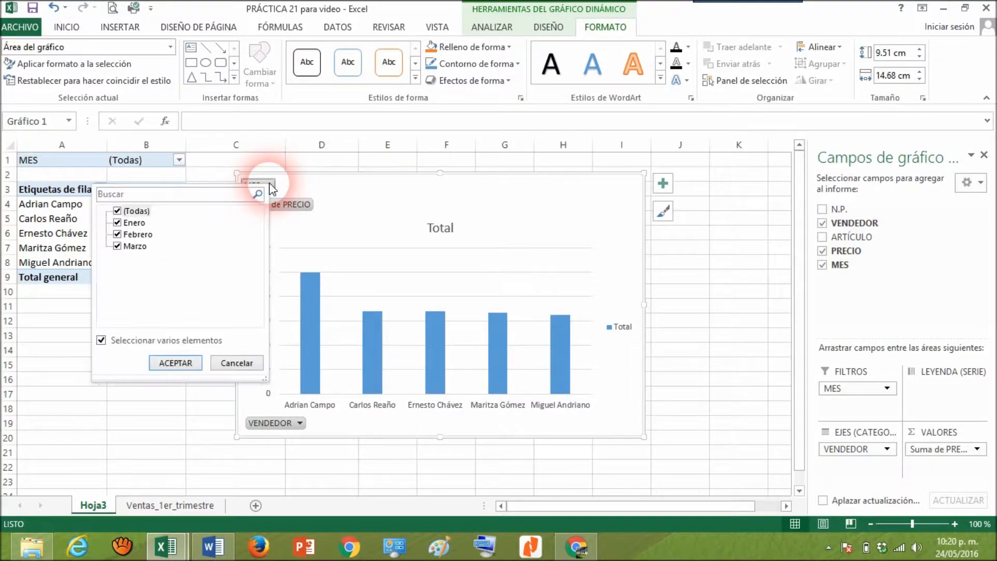
{"action": "left_click", "coordinate": [117, 211]}
{"action": "left_click", "coordinate": [118, 234]}
{"action": "left_click", "coordinate": [188, 364]}
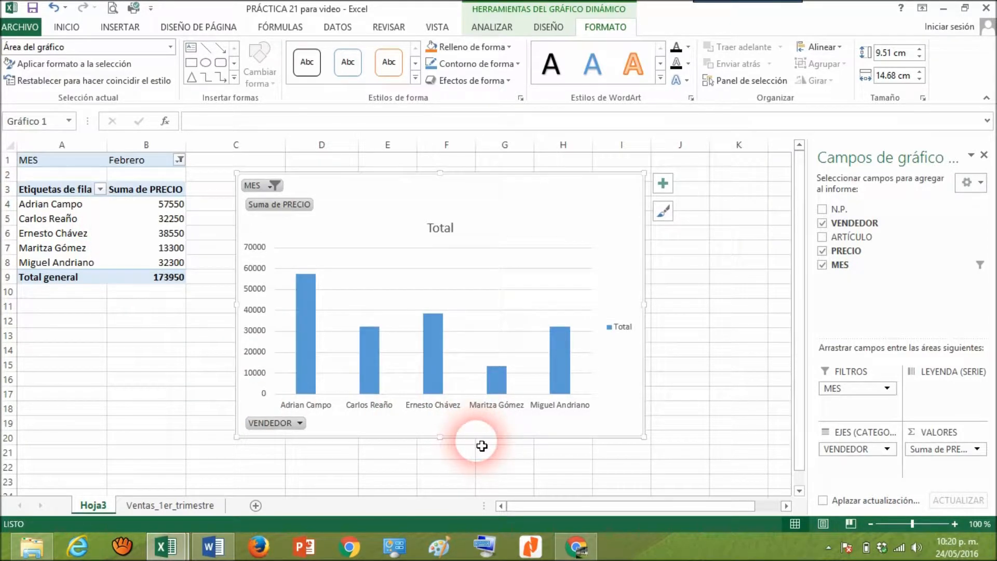
Restore all months in the pivot chart's MES filter and deselect the chart
{"action": "left_click", "coordinate": [271, 186]}
{"action": "left_click", "coordinate": [120, 213]}
{"action": "left_click", "coordinate": [177, 364]}
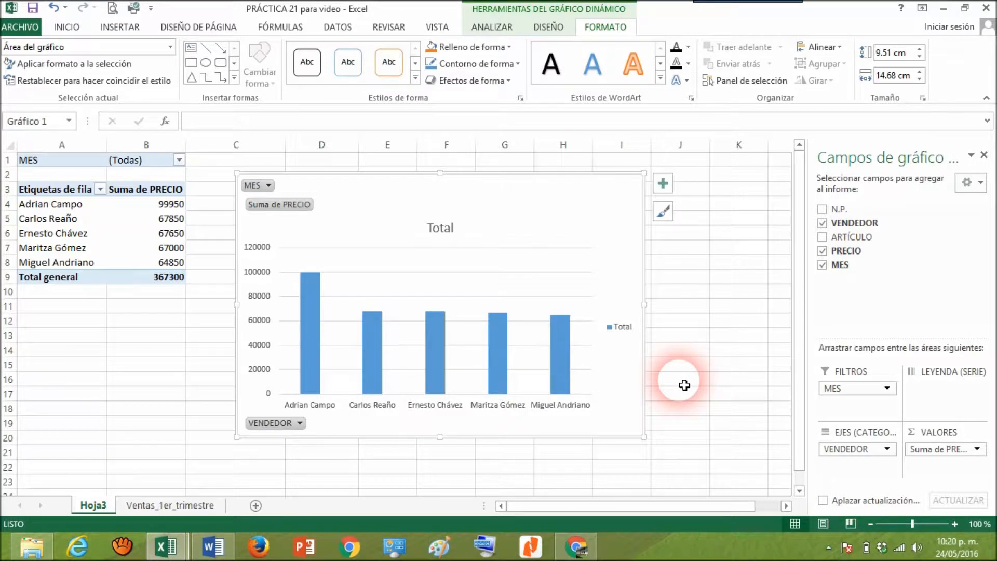
{"action": "left_click", "coordinate": [144, 382]}
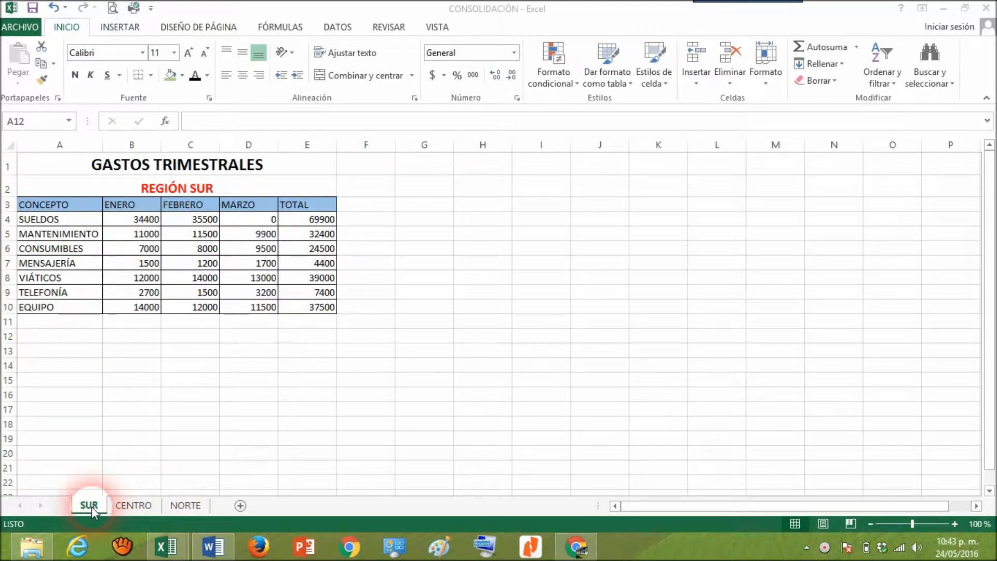
Review the quarterly expense tables on the CENTRO, NORTE and SUR sheets of the CONSOLIDACIÓN workbook
{"action": "left_click", "coordinate": [138, 508]}
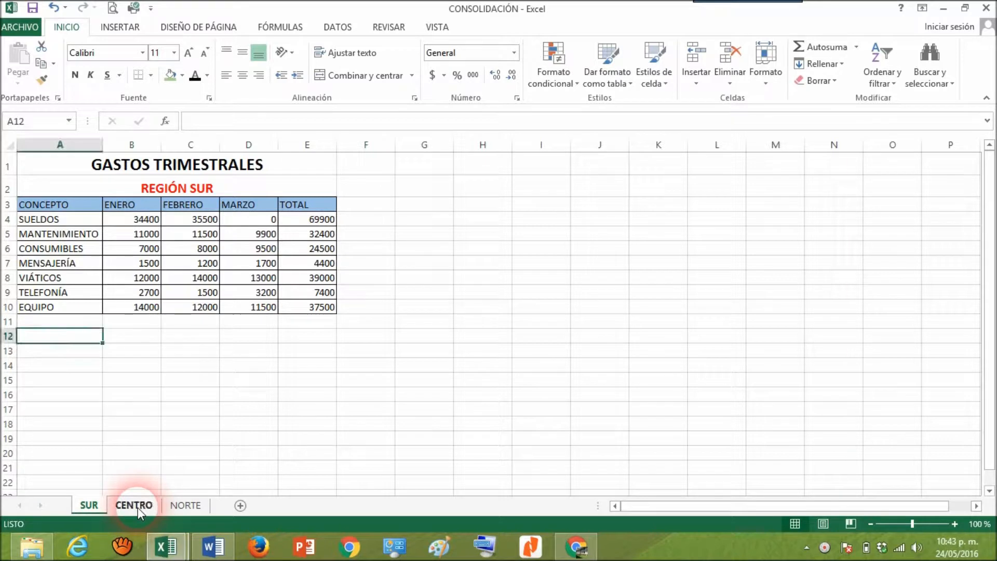
{"action": "left_click", "coordinate": [133, 507]}
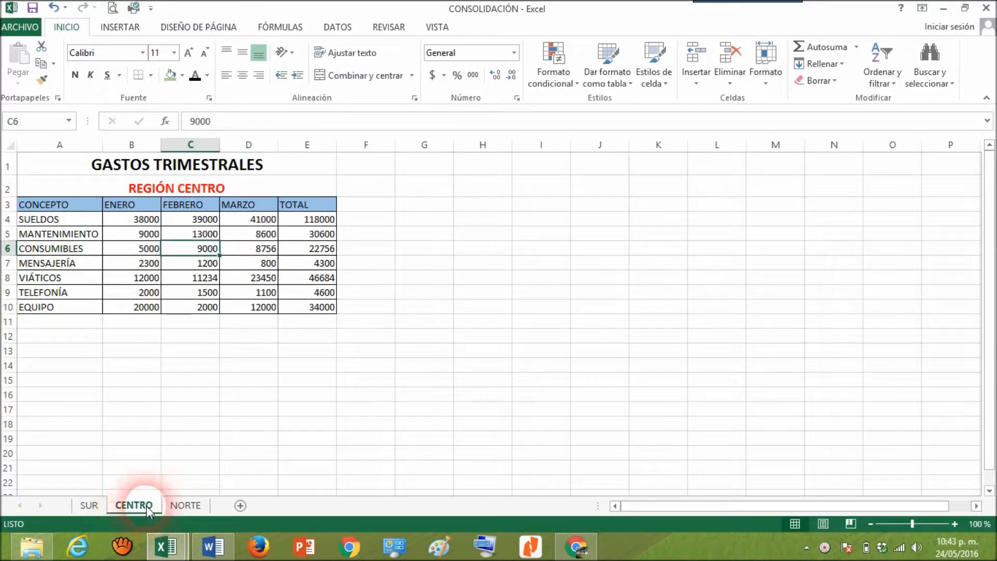
{"action": "left_click", "coordinate": [186, 507]}
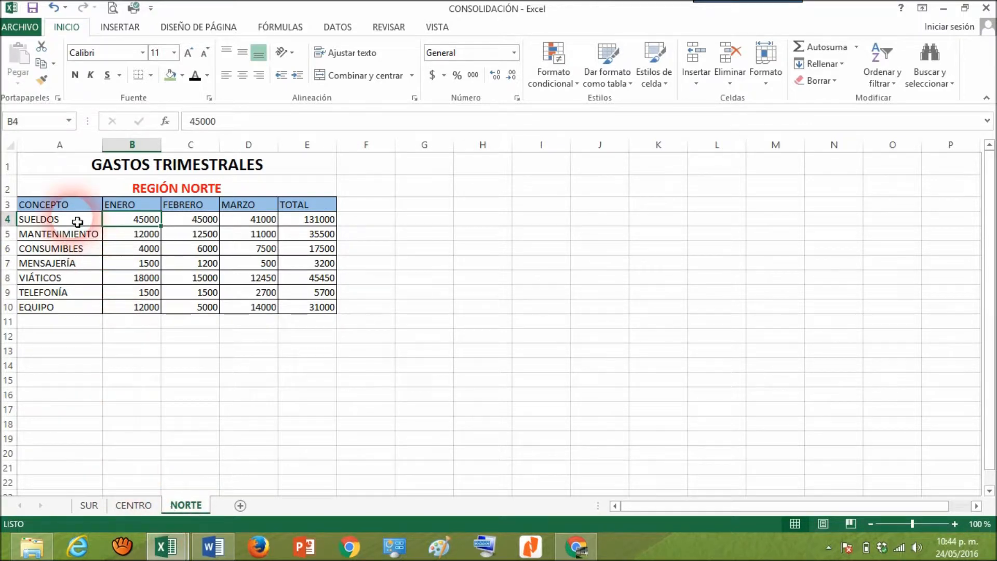
{"action": "left_click", "coordinate": [143, 512]}
{"action": "left_click", "coordinate": [90, 511]}
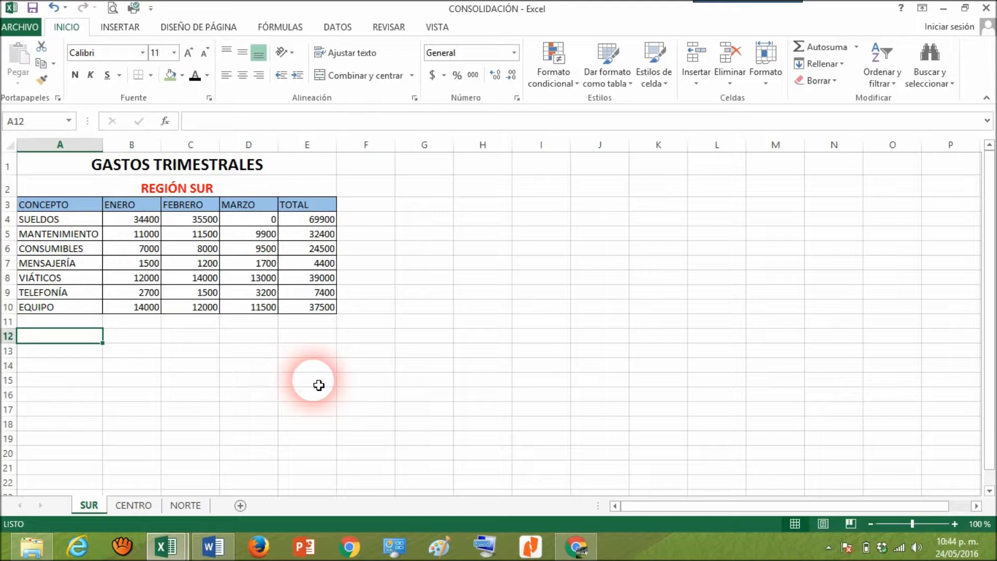
Add a new blank sheet at the end of the workbook and reorder the regional sheets as NORTE, CENTRO, SUR
{"action": "left_click", "coordinate": [240, 505]}
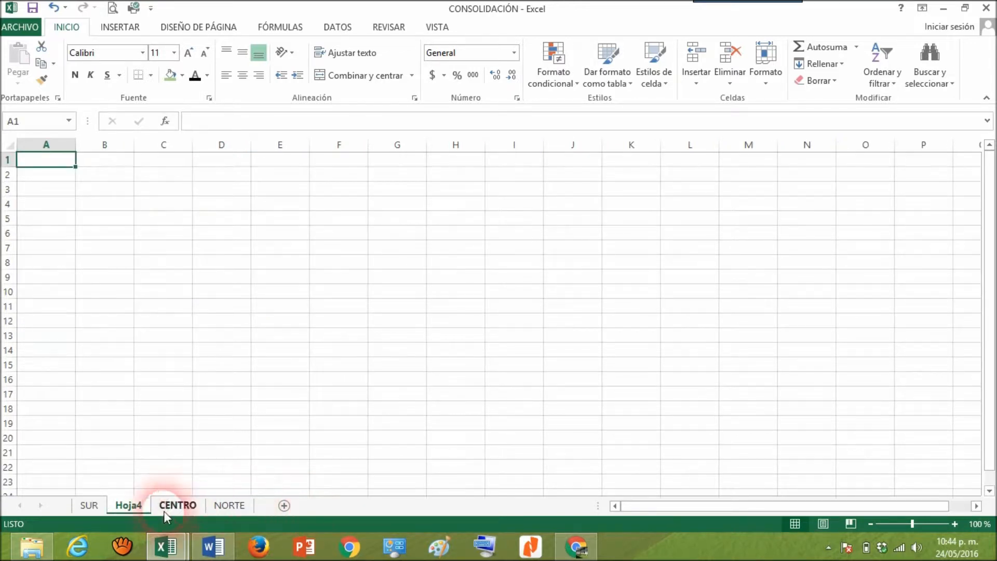
{"action": "left_click_drag", "start_coordinate": [128, 508], "coordinate": [266, 512]}
{"action": "left_click", "coordinate": [192, 507]}
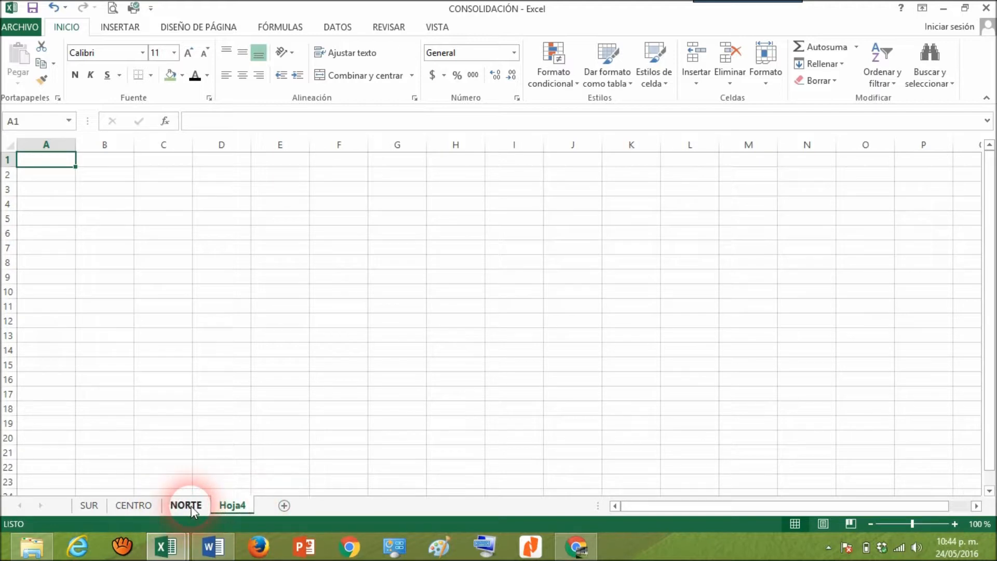
{"action": "left_click_drag", "start_coordinate": [189, 506], "coordinate": [83, 508]}
{"action": "left_click", "coordinate": [143, 509]}
{"action": "left_click", "coordinate": [210, 509]}
{"action": "left_click_drag", "start_coordinate": [210, 509], "coordinate": [131, 508]}
{"action": "left_click", "coordinate": [231, 507]}
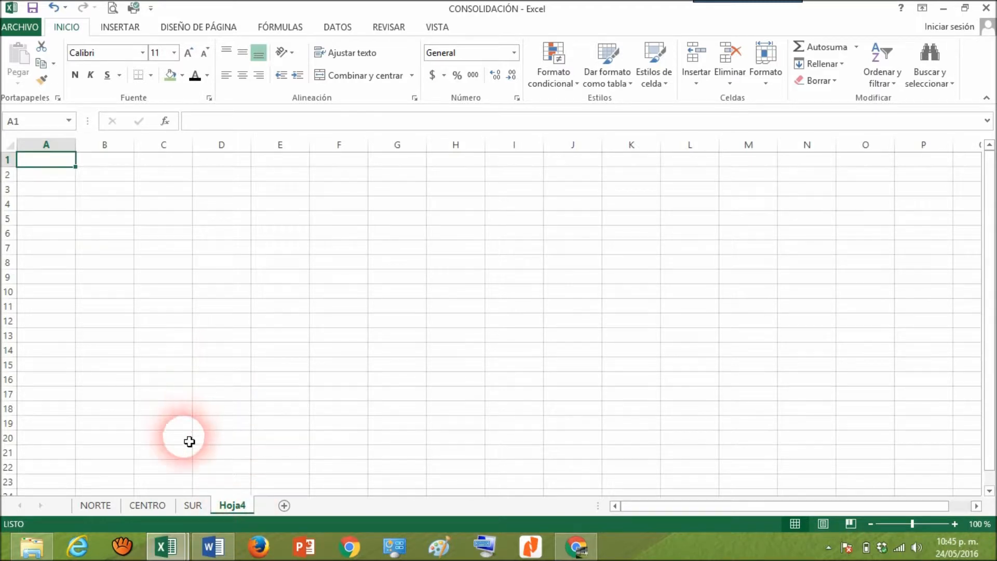
Rename the new sheet Hoja4 as CONCENTRADO
{"action": "double_click", "coordinate": [233, 506]}
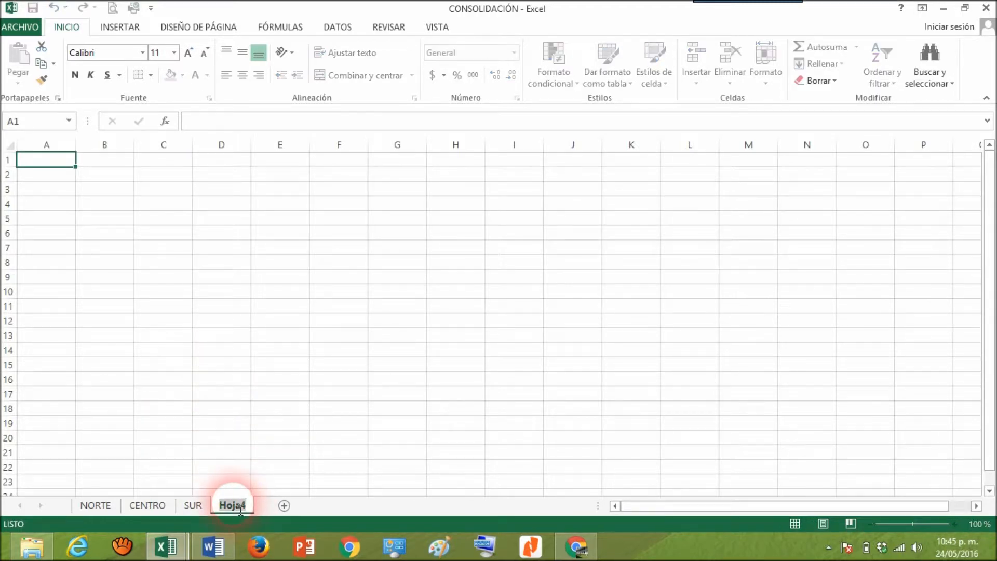
{"action": "type", "text": "CONCENTRADO"}
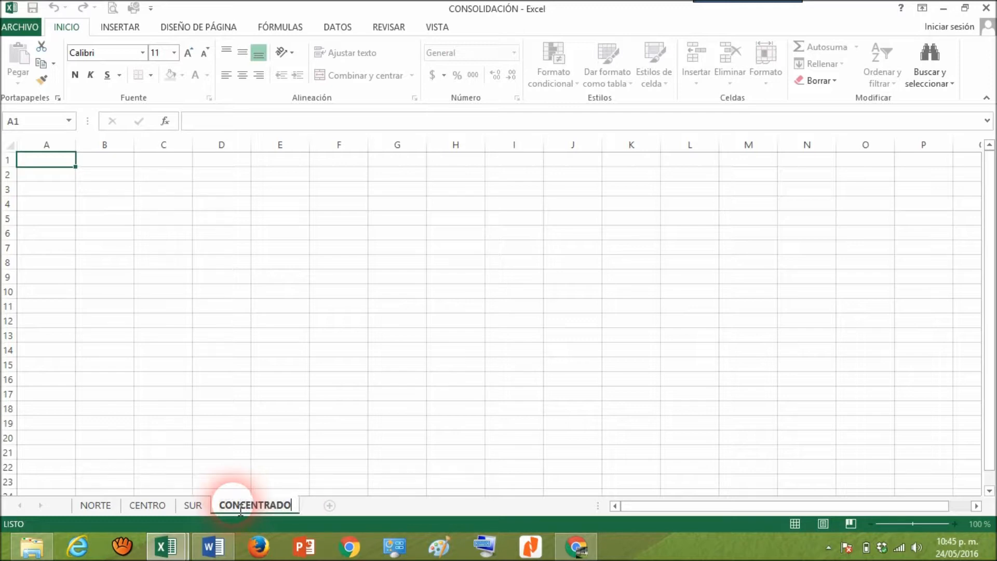
{"action": "key", "text": "Return"}
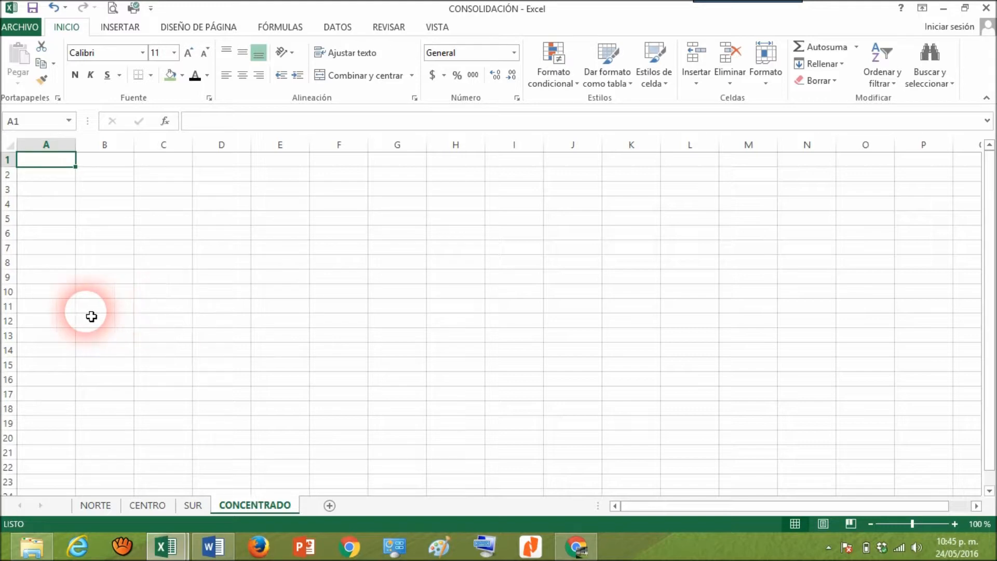
Start a data consolidation at cell A5 of the CONCENTRADO sheet, using the Suma function
{"action": "left_click", "coordinate": [65, 220]}
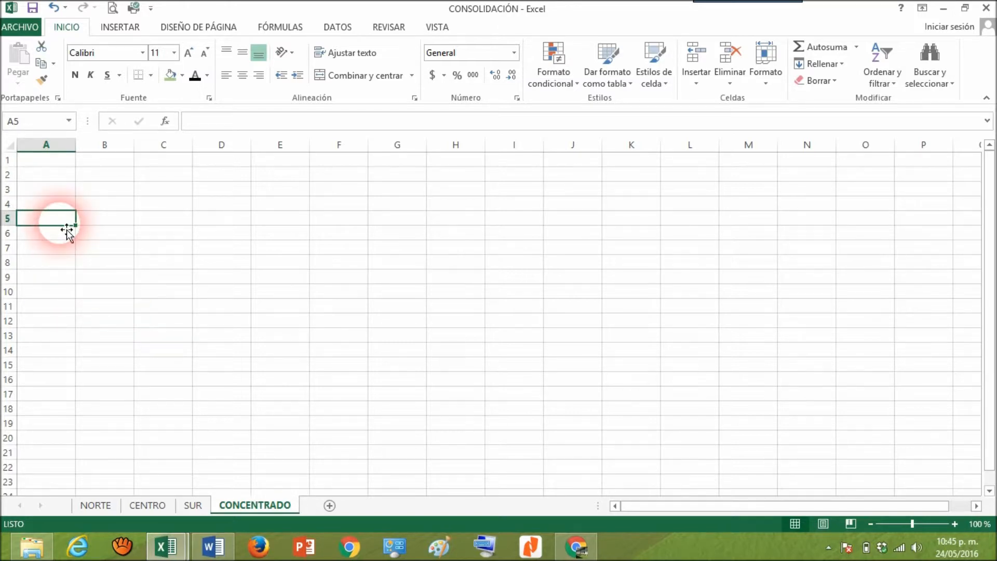
{"action": "left_click_drag", "start_coordinate": [67, 222], "coordinate": [299, 348]}
{"action": "left_click", "coordinate": [47, 223]}
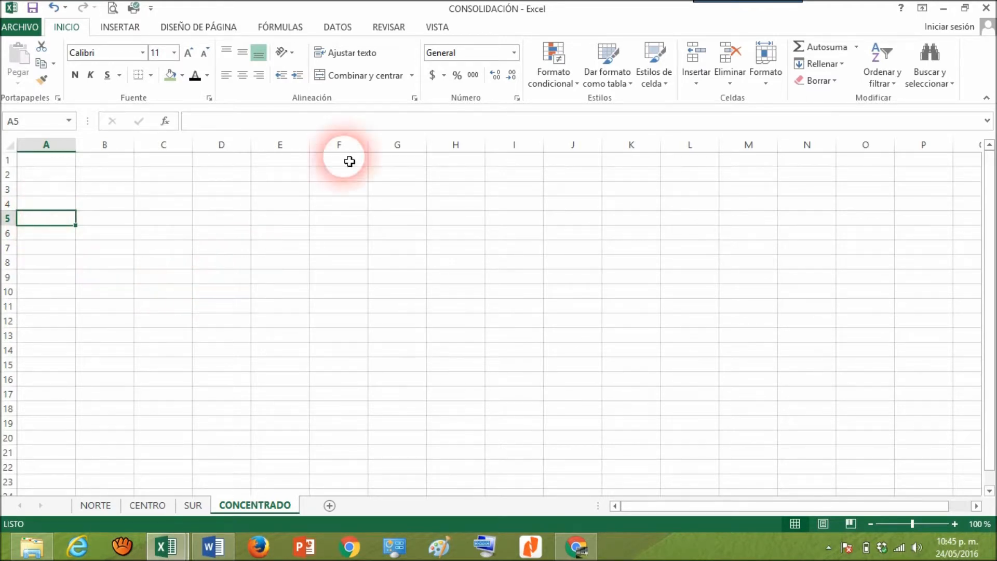
{"action": "left_click", "coordinate": [340, 28]}
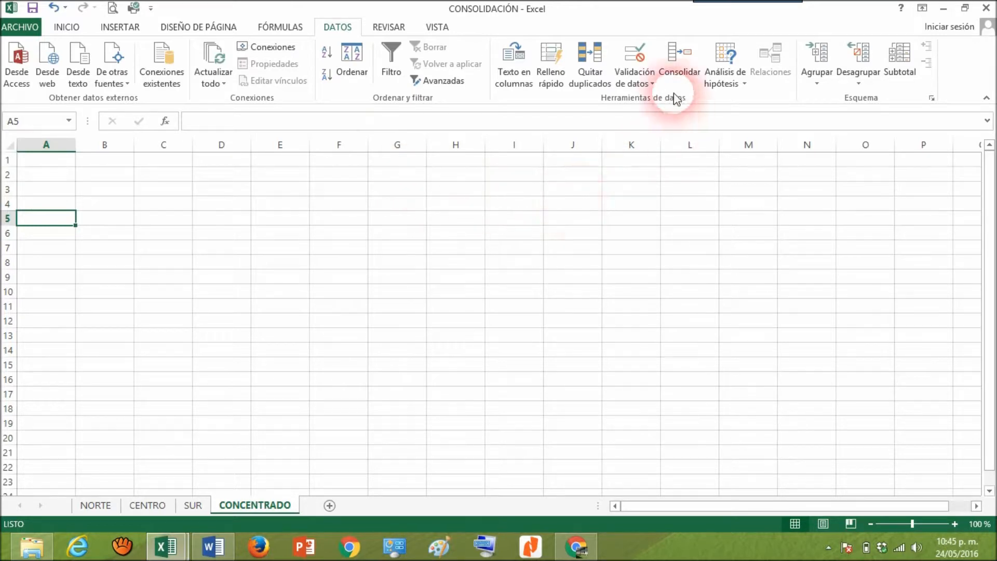
{"action": "left_click", "coordinate": [679, 65]}
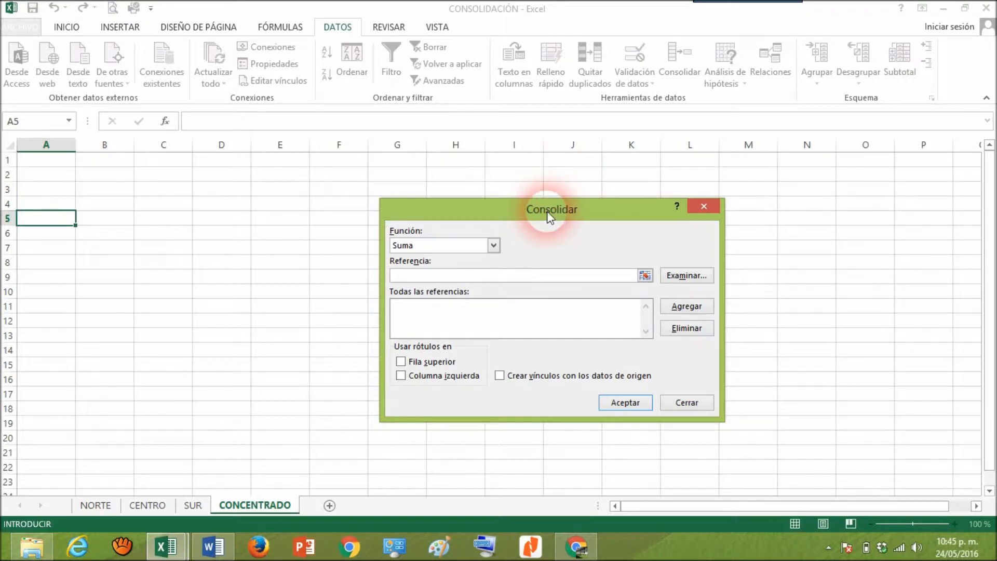
{"action": "left_click", "coordinate": [494, 246]}
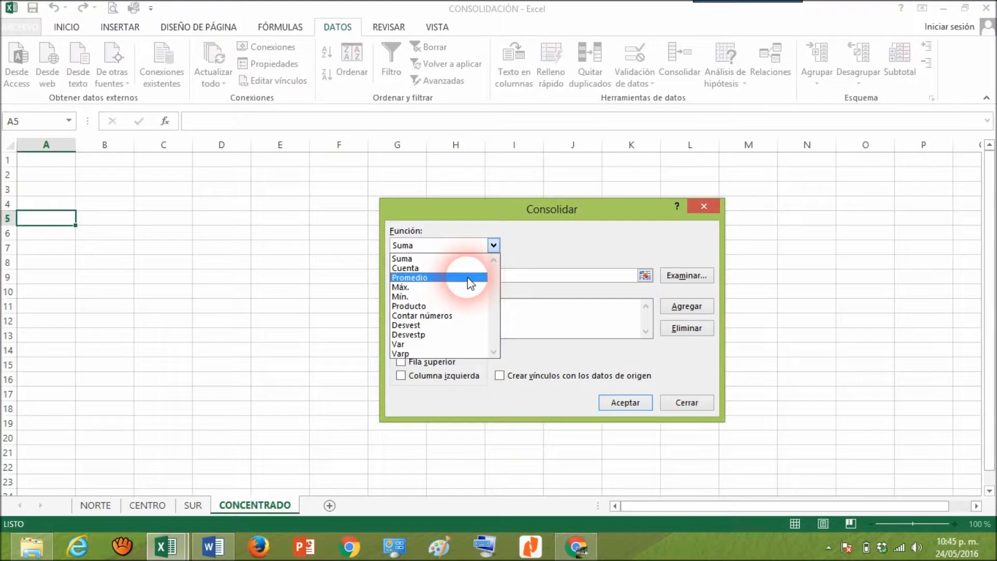
{"action": "left_click", "coordinate": [457, 259]}
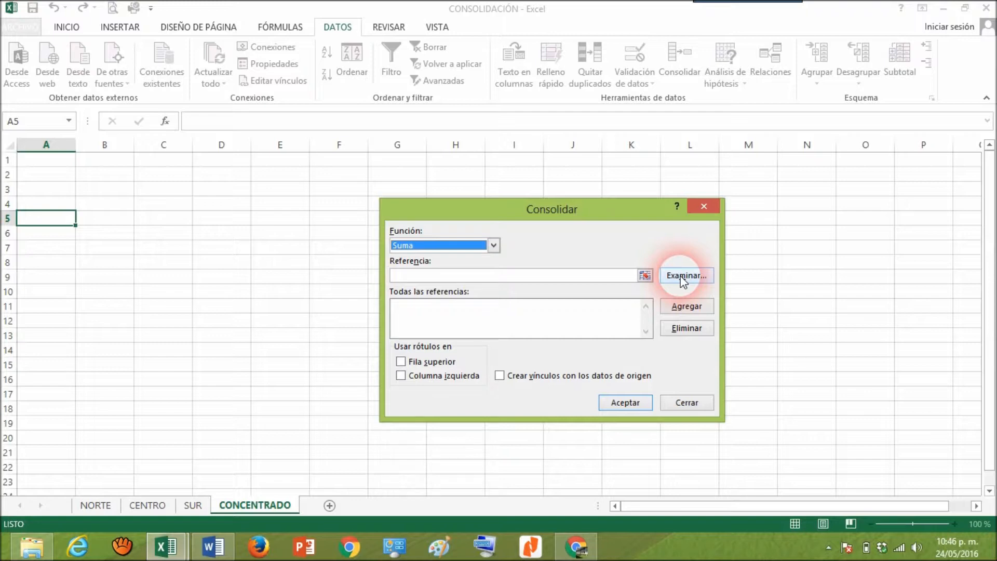
Add the range A3:E10 of the NORTE sheet to the consolidation references
{"action": "left_click", "coordinate": [452, 280]}
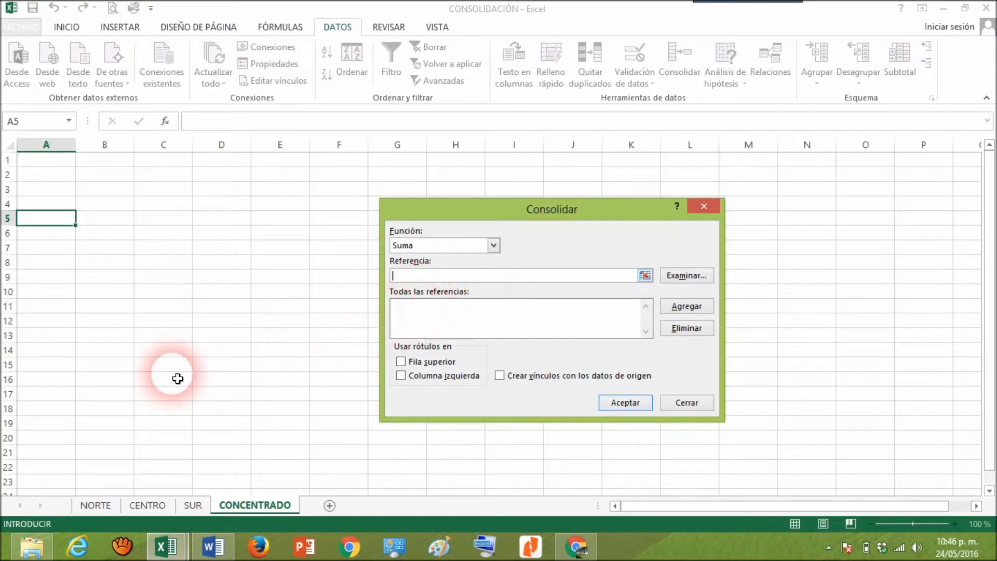
{"action": "left_click", "coordinate": [97, 505]}
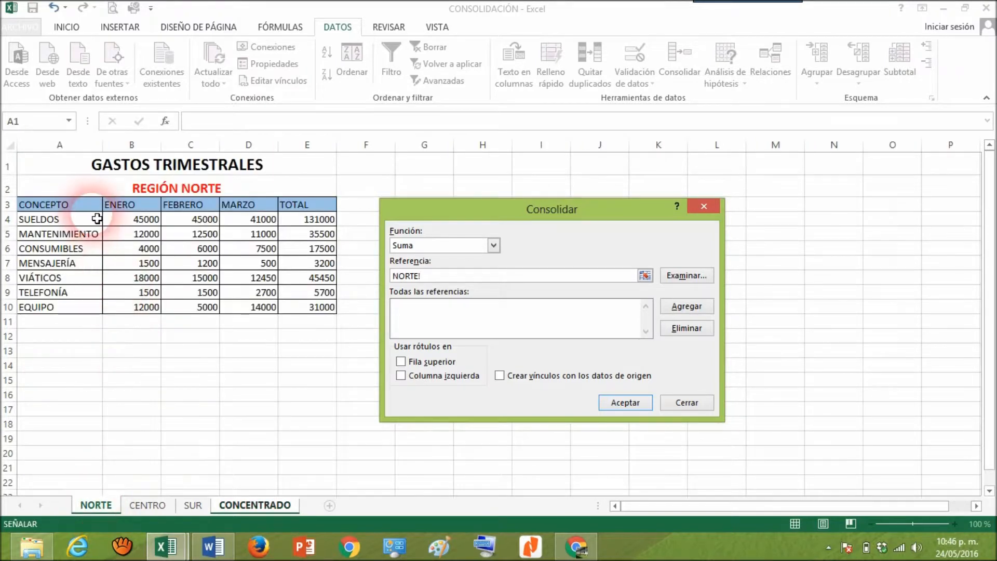
{"action": "left_click_drag", "start_coordinate": [89, 205], "coordinate": [328, 312]}
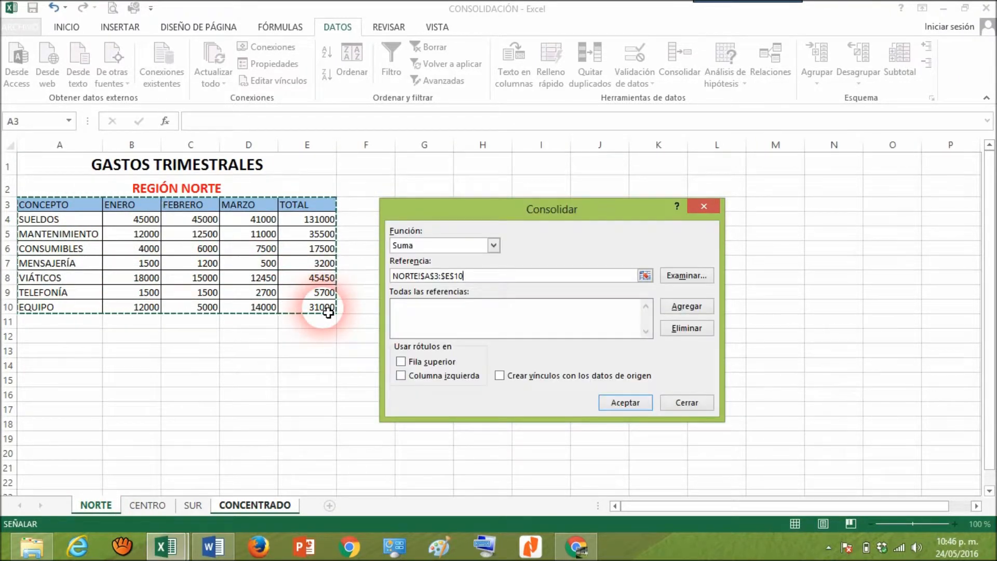
{"action": "left_click", "coordinate": [688, 307]}
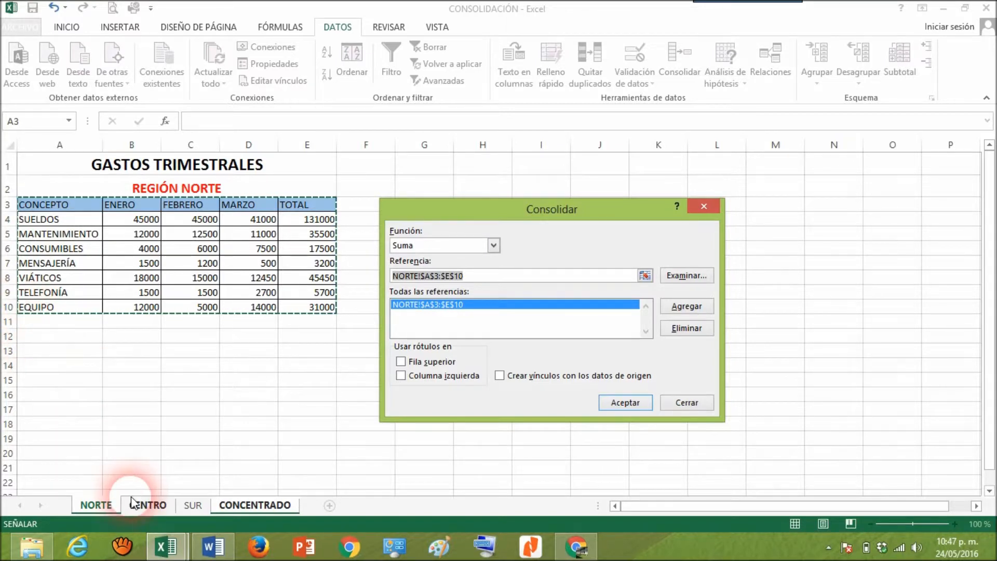
Add the same range A3:E10 from the CENTRO and SUR sheets to the consolidation references
{"action": "left_click", "coordinate": [146, 506]}
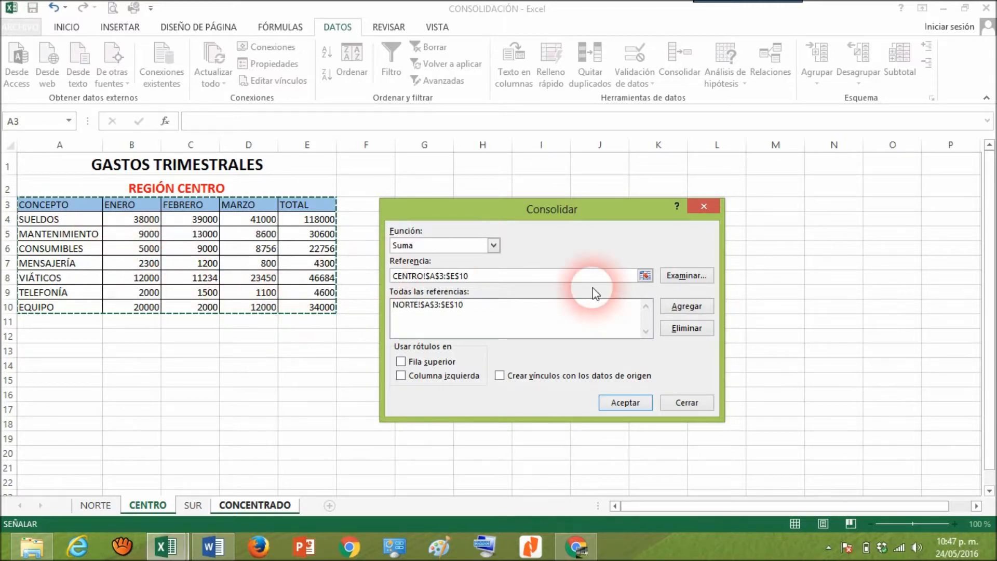
{"action": "left_click", "coordinate": [688, 307]}
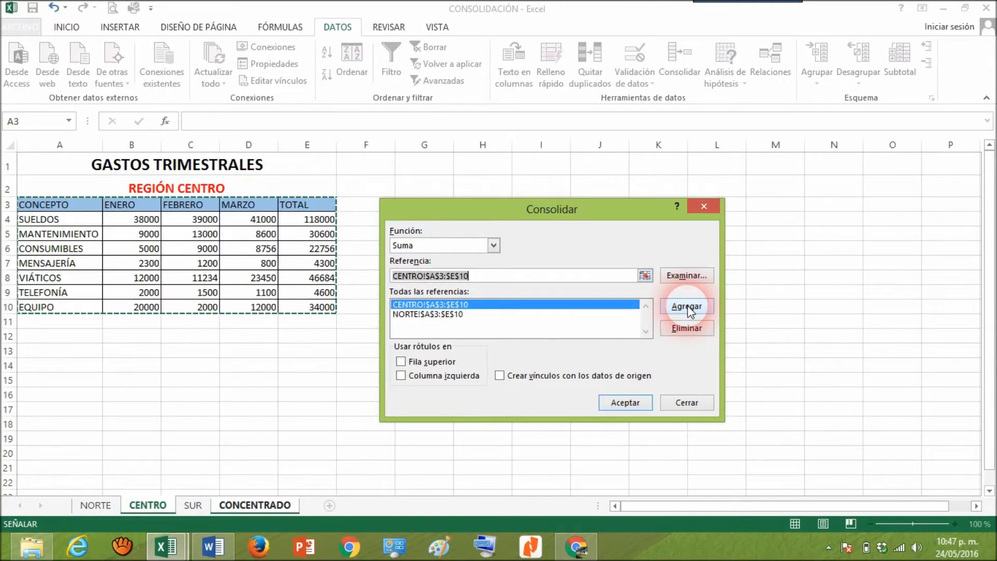
{"action": "left_click", "coordinate": [193, 506]}
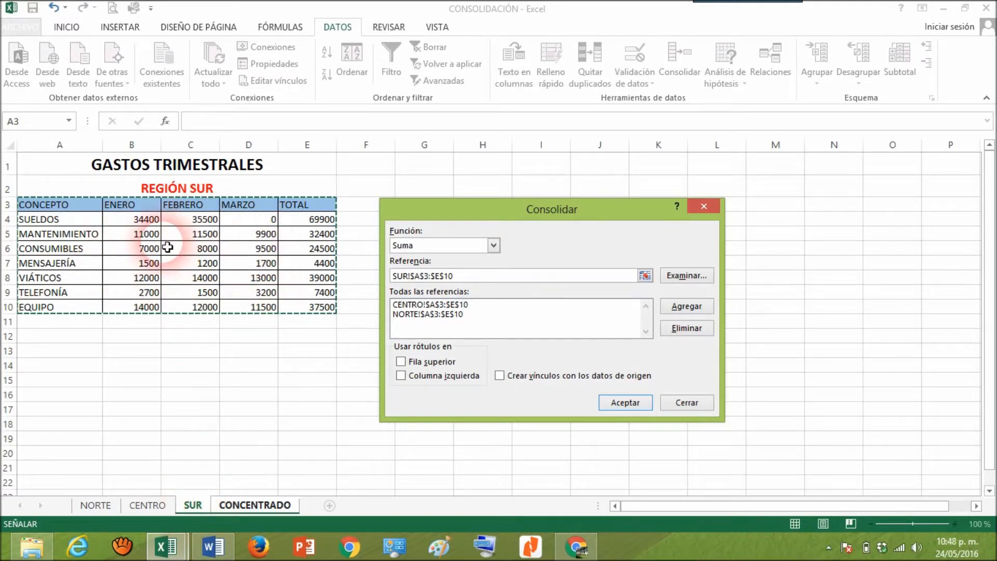
{"action": "left_click", "coordinate": [698, 309]}
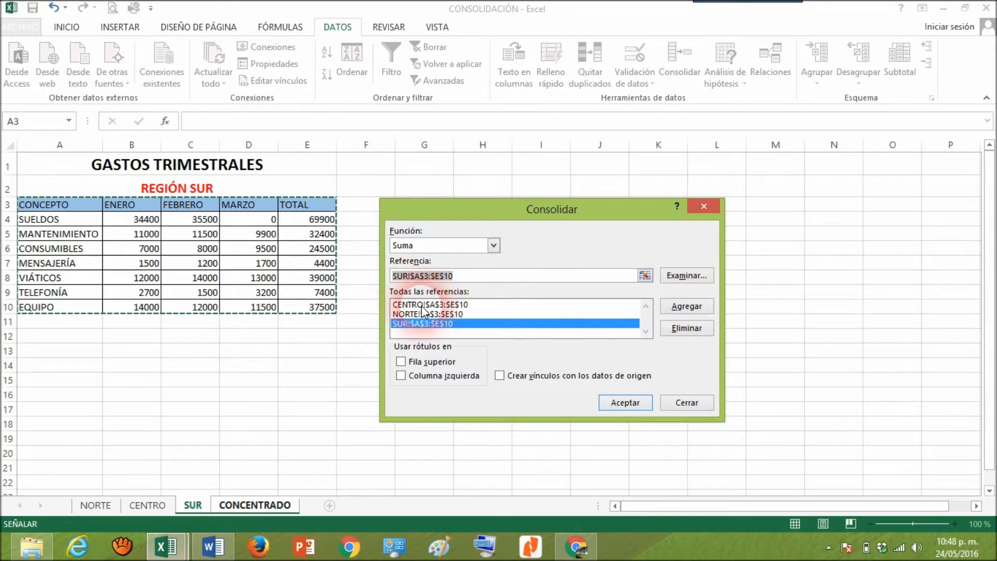
Use labels from the top row and left column, link to the source data, and run the consolidation
{"action": "left_click", "coordinate": [401, 364]}
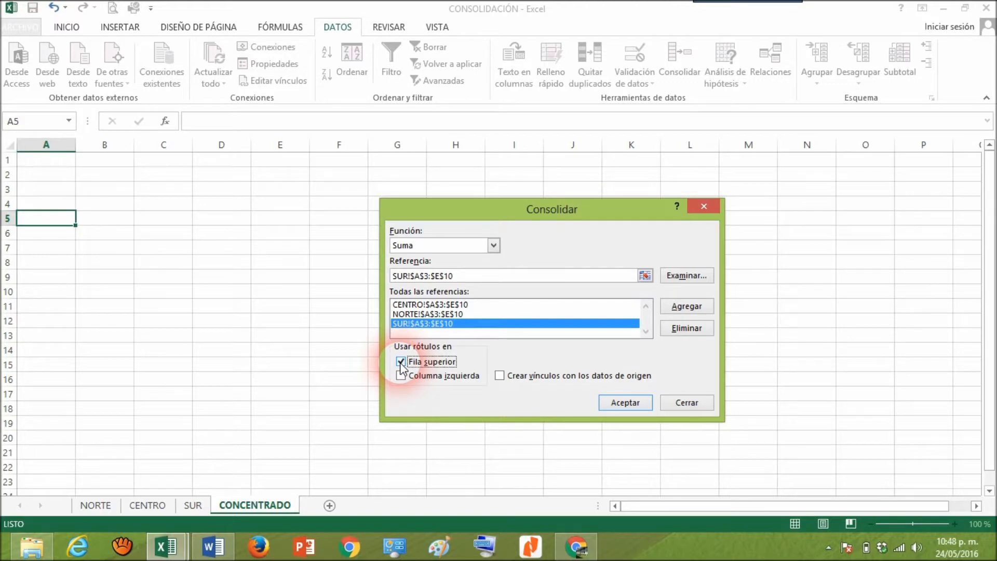
{"action": "left_click", "coordinate": [400, 376]}
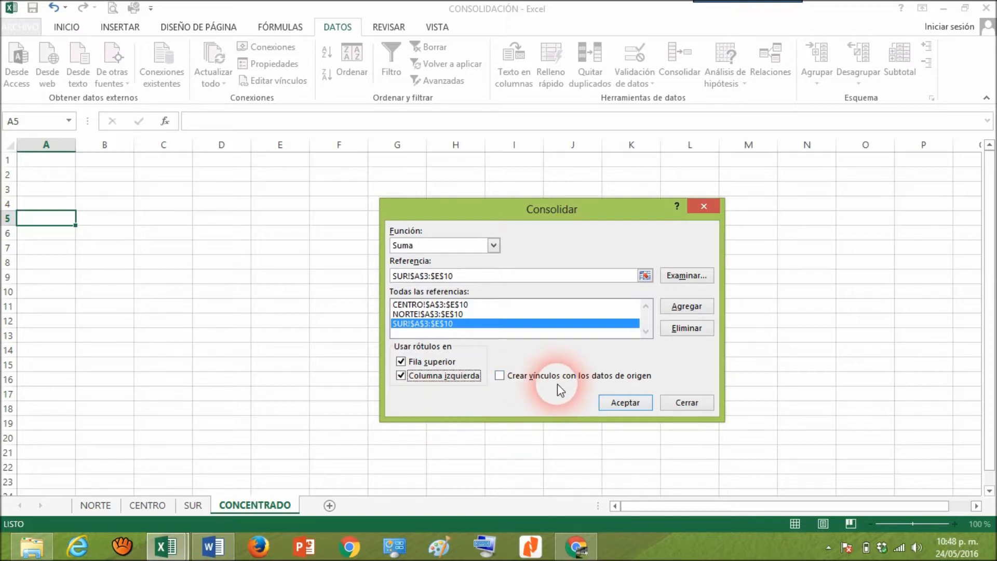
{"action": "left_click", "coordinate": [501, 376]}
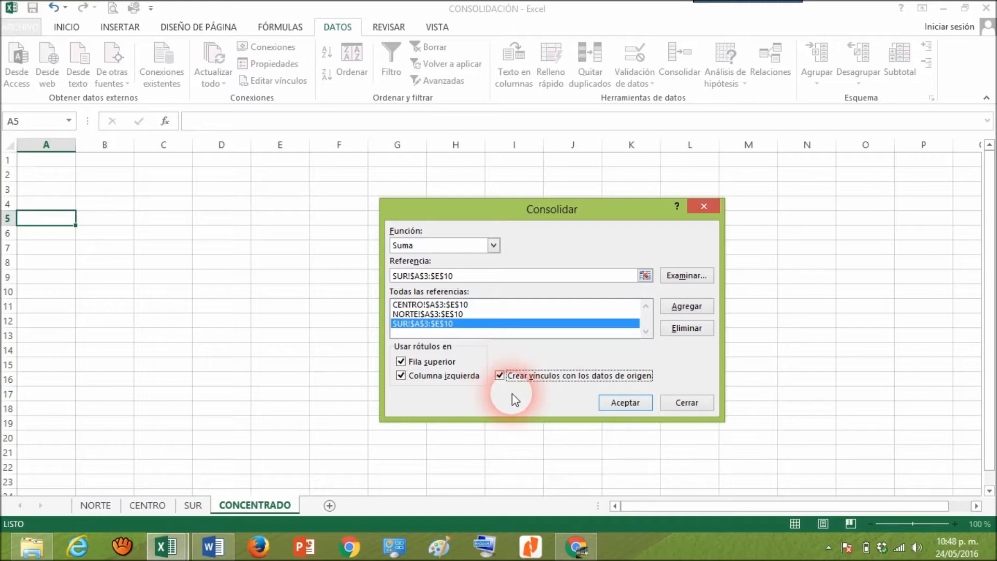
{"action": "left_click", "coordinate": [623, 404]}
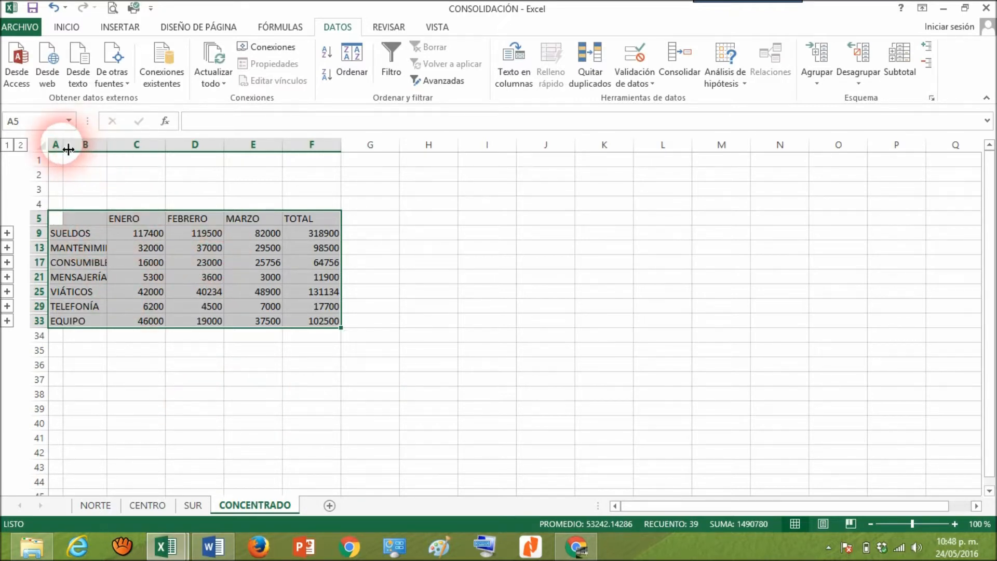
Widen column A of the consolidated table so the expense concept names fit
{"action": "left_click_drag", "start_coordinate": [68, 150], "coordinate": [141, 152]}
{"action": "left_click", "coordinate": [158, 145]}
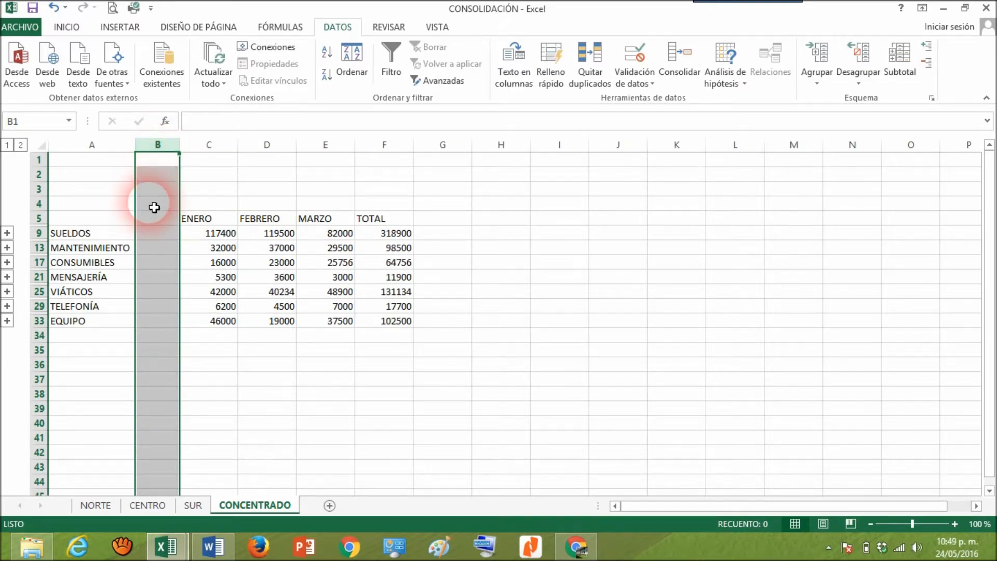
{"action": "left_click", "coordinate": [159, 235]}
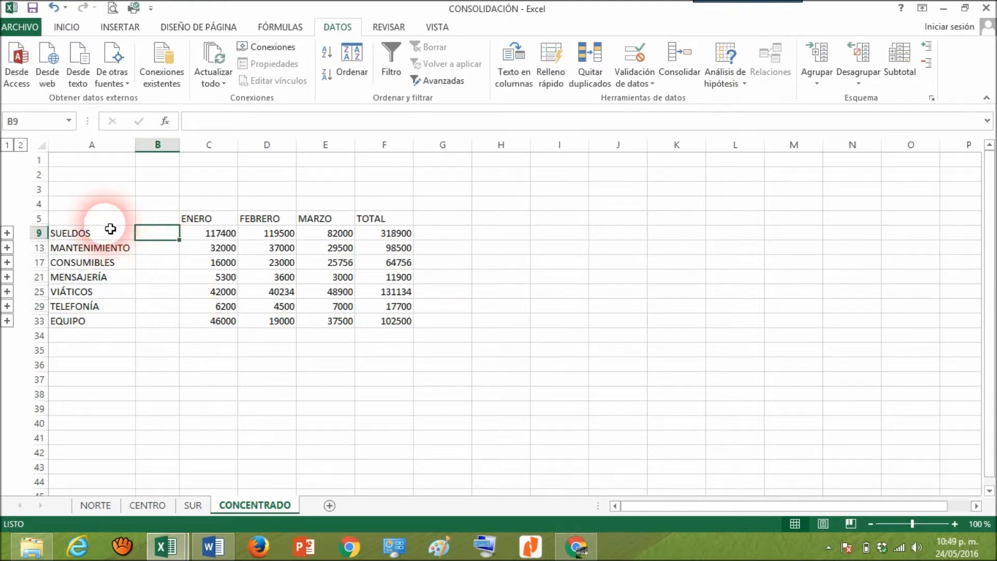
Copy the CONCEPTO heading from cell A3 of the SUR sheet into cell A5 of CONCENTRADO
{"action": "left_click", "coordinate": [193, 505]}
{"action": "left_click", "coordinate": [85, 204]}
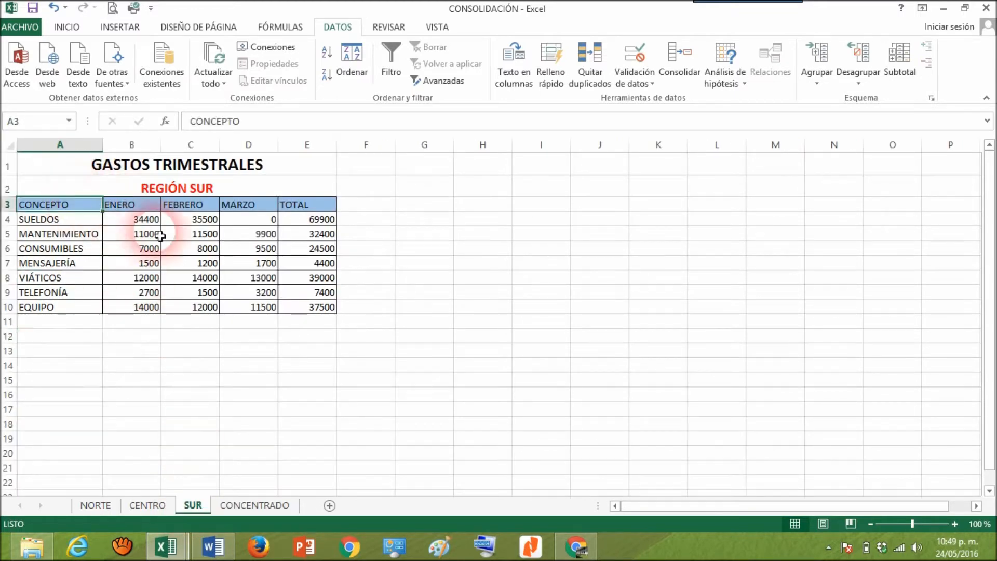
{"action": "key", "text": "ctrl+c"}
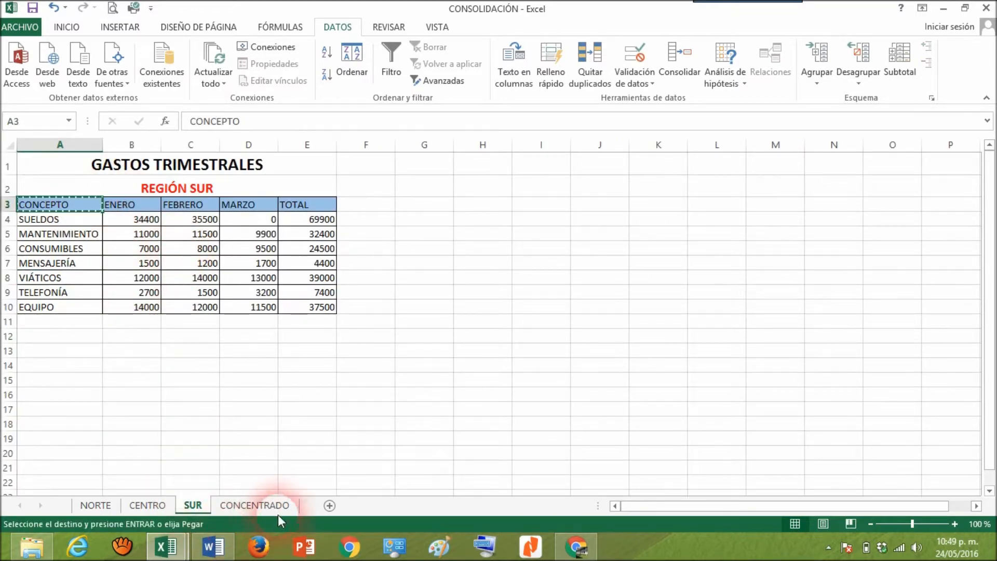
{"action": "left_click", "coordinate": [255, 505]}
{"action": "left_click", "coordinate": [105, 223]}
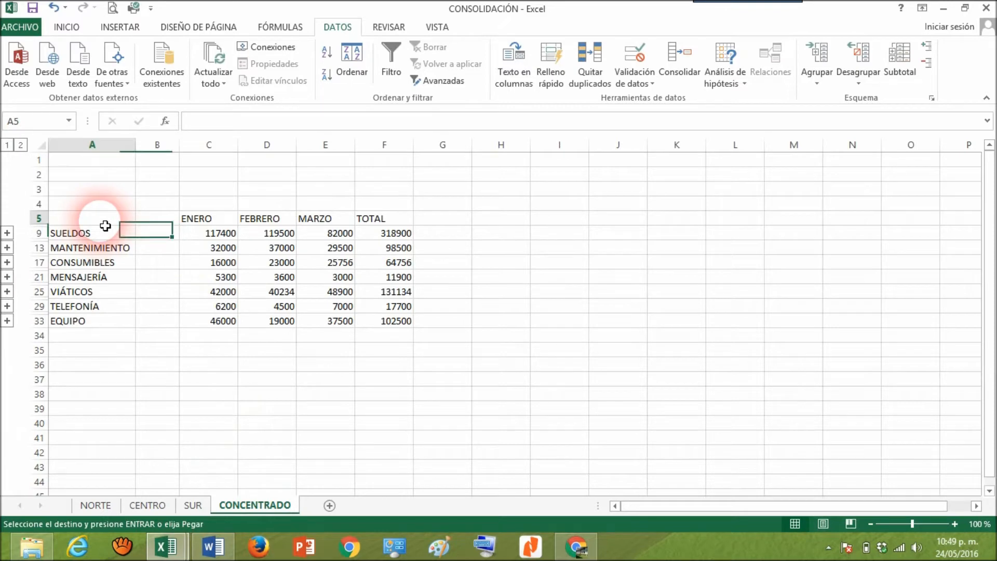
{"action": "key", "text": "ctrl+v"}
Copy the ENERO to TOTAL headings from B3:E3 of the SUR sheet over the CONCENTRADO headings starting at C5
{"action": "left_click", "coordinate": [193, 505]}
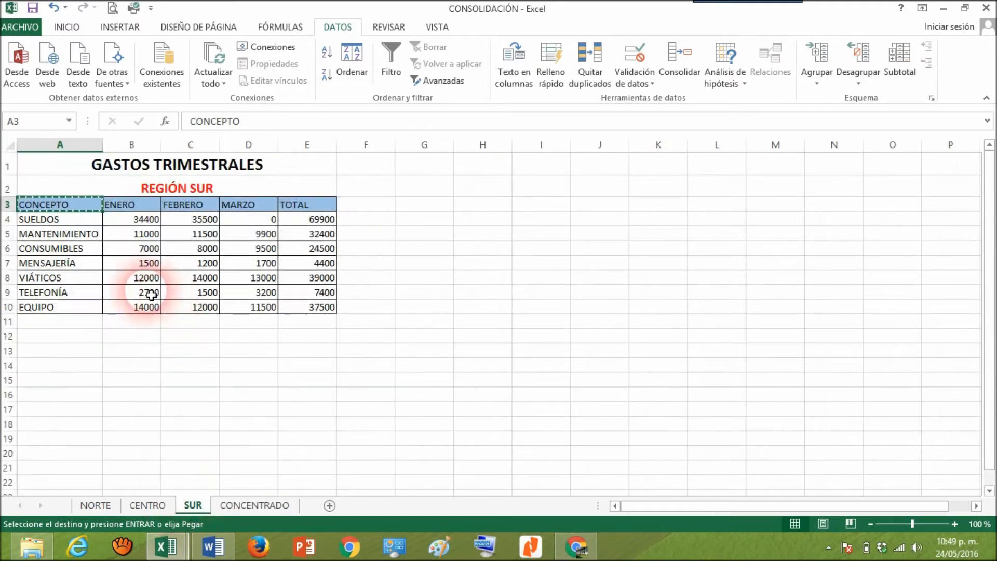
{"action": "left_click_drag", "start_coordinate": [147, 205], "coordinate": [288, 206]}
{"action": "key", "text": "ctrl+c"}
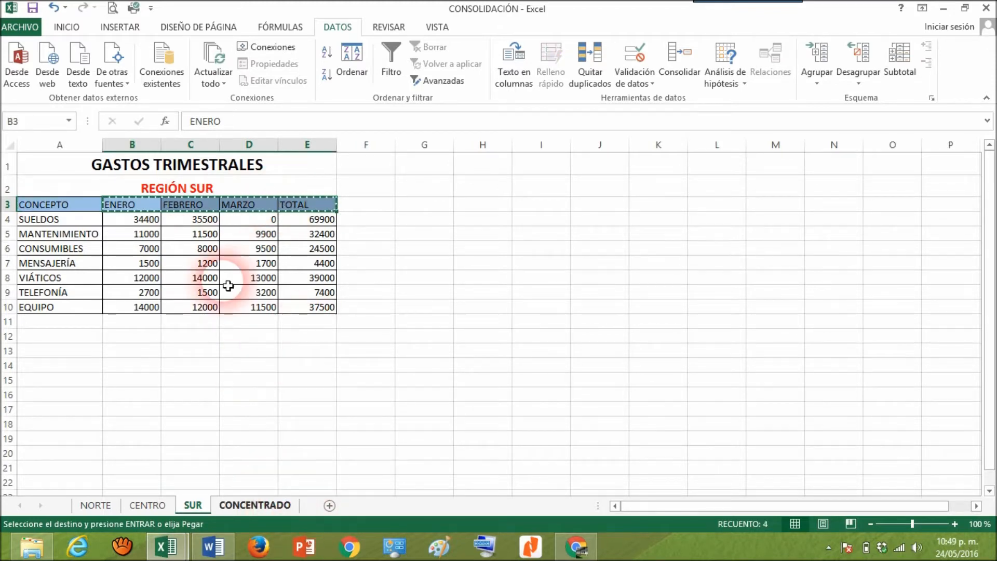
{"action": "left_click", "coordinate": [273, 507]}
{"action": "left_click", "coordinate": [227, 224]}
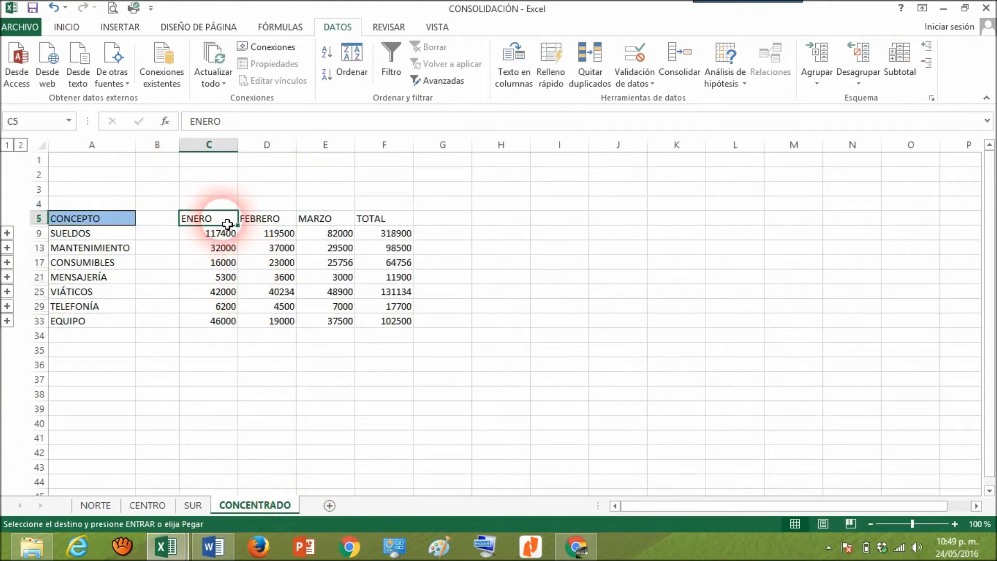
{"action": "key", "text": "ctrl+v"}
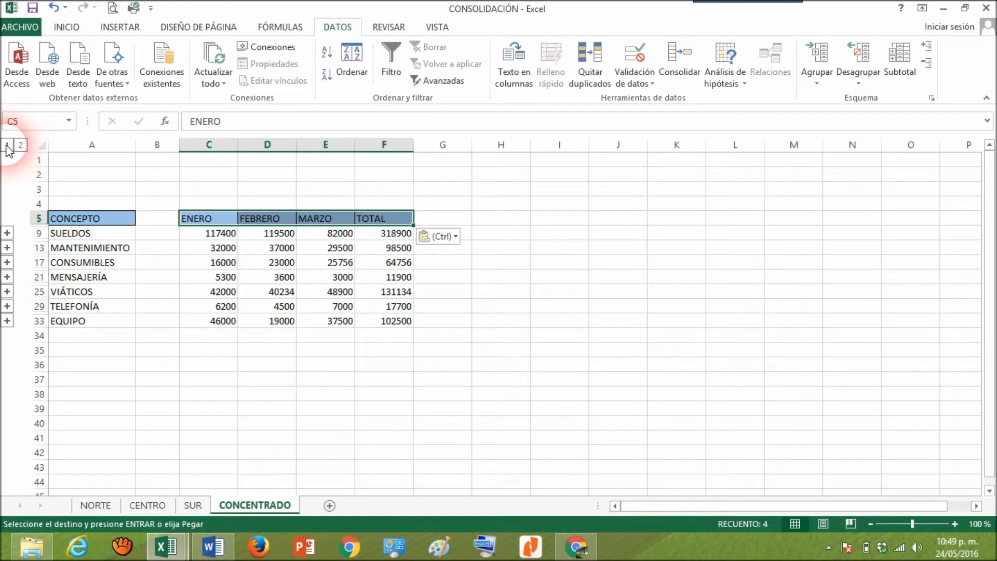
Expand all outline detail rows of the consolidated table and widen column B to fit its text
{"action": "left_click", "coordinate": [22, 145]}
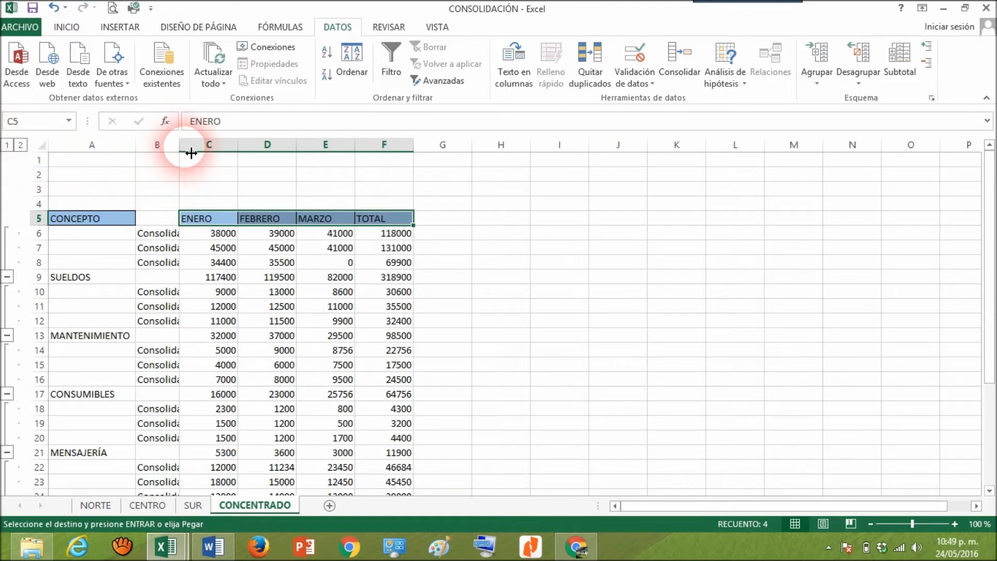
{"action": "left_click_drag", "start_coordinate": [184, 150], "coordinate": [218, 149]}
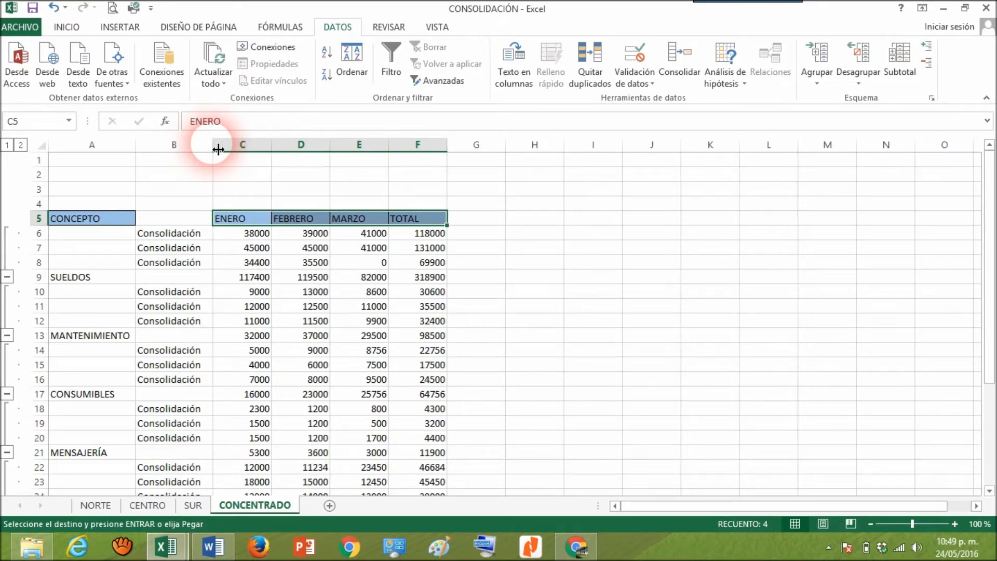
{"action": "left_click", "coordinate": [182, 234]}
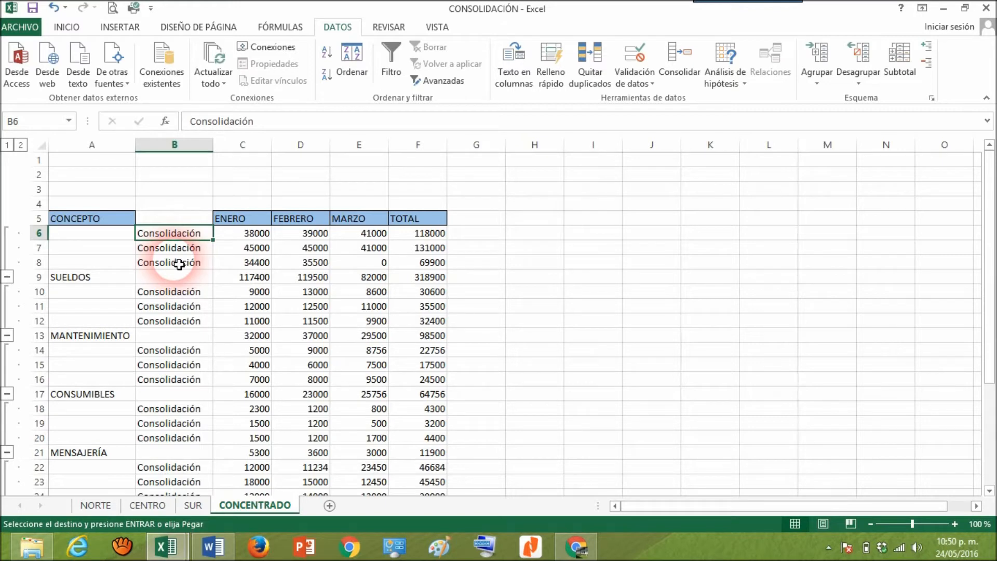
Delete column B, which holds the repeated Consolidación labels, from the CONCENTRADO sheet
{"action": "left_click", "coordinate": [191, 147]}
{"action": "right_click", "coordinate": [190, 150]}
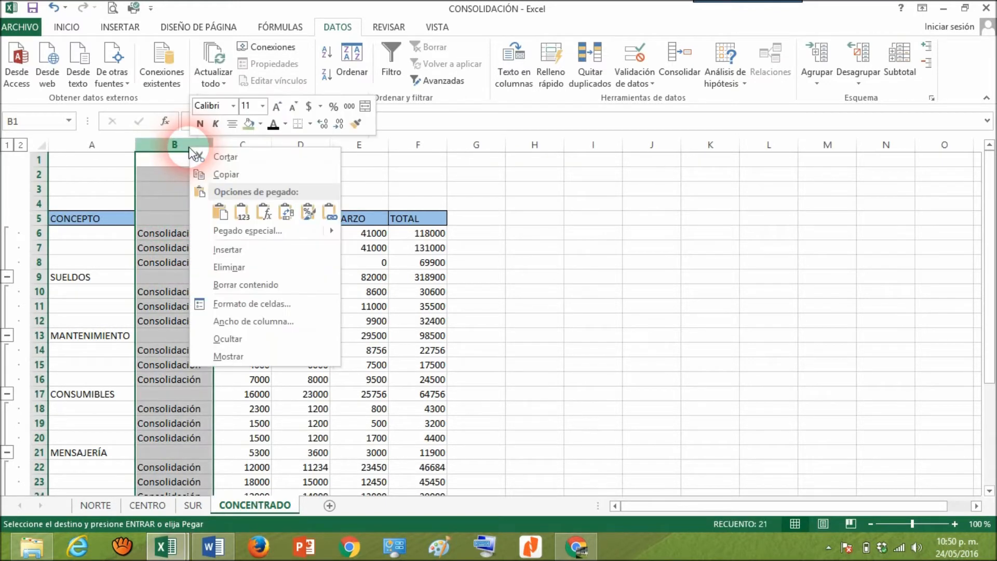
{"action": "left_click", "coordinate": [224, 267]}
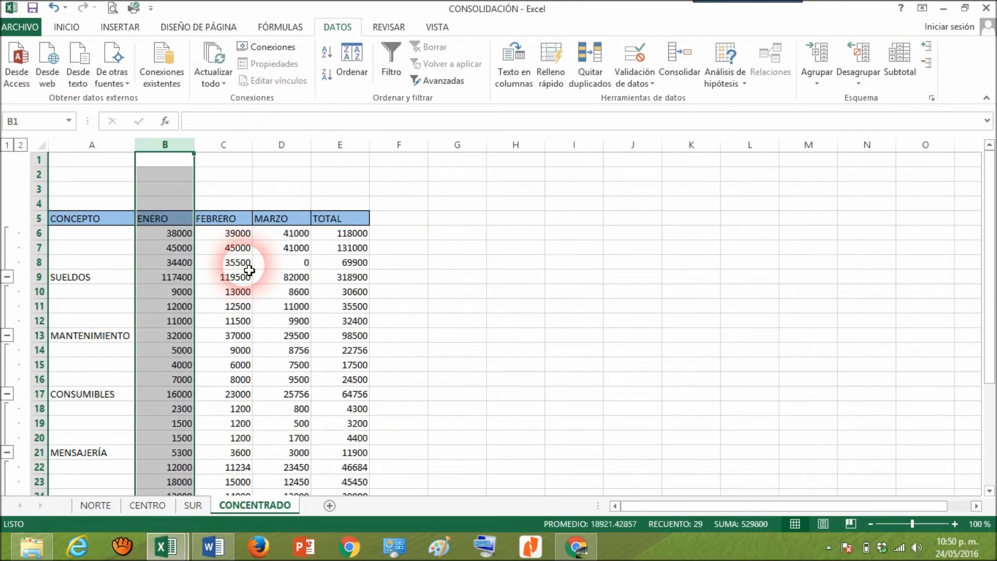
{"action": "left_click", "coordinate": [116, 238]}
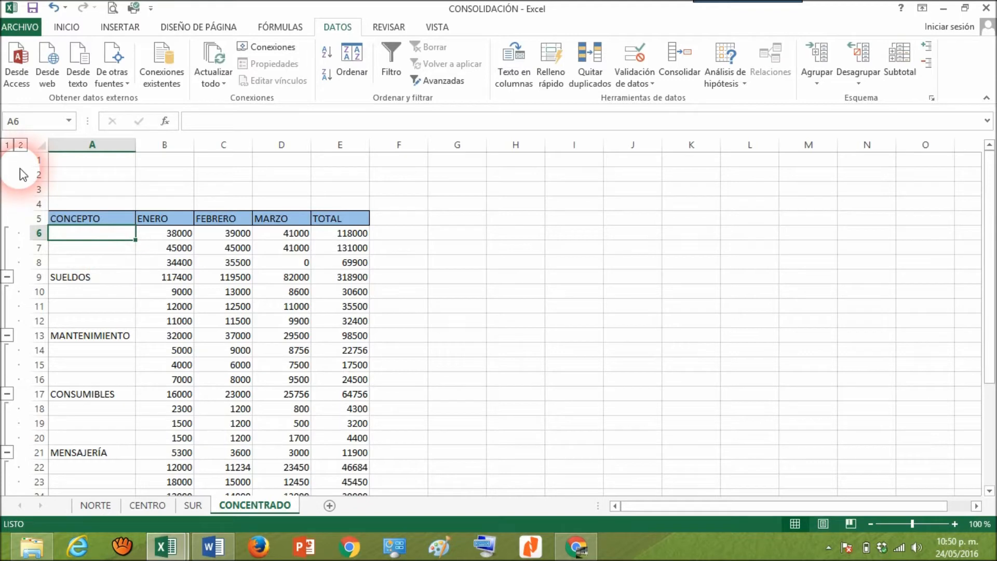
Collapse the outline to the concept totals and expand only the CONSUMIBLES detail rows
{"action": "left_click", "coordinate": [7, 146]}
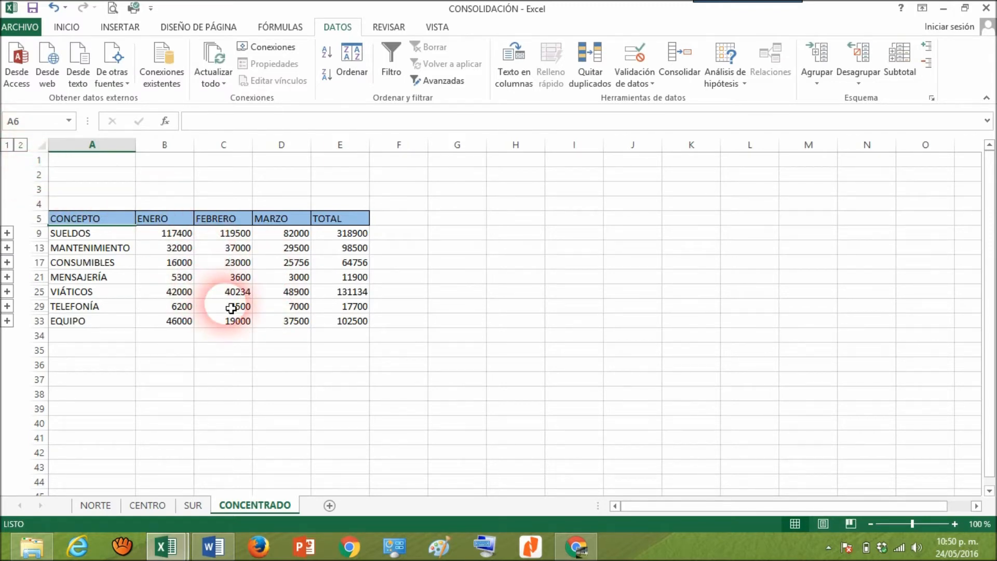
{"action": "left_click", "coordinate": [8, 263]}
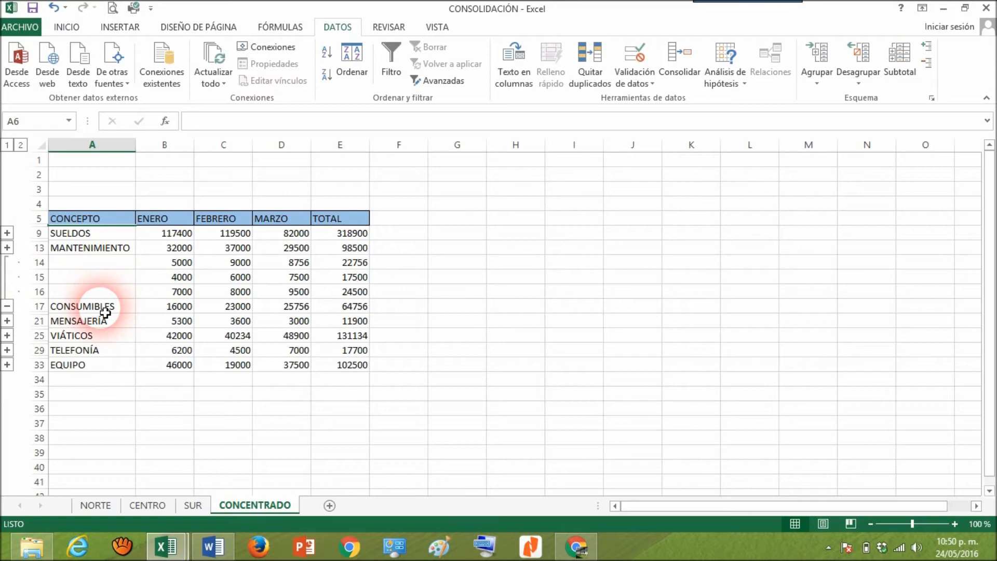
Review the CONSUMIBLES and MANTENIMIENTO detail rows and collapse both groups to show only the concept totals
{"action": "left_click", "coordinate": [105, 313]}
{"action": "left_click_drag", "start_coordinate": [89, 262], "coordinate": [354, 312]}
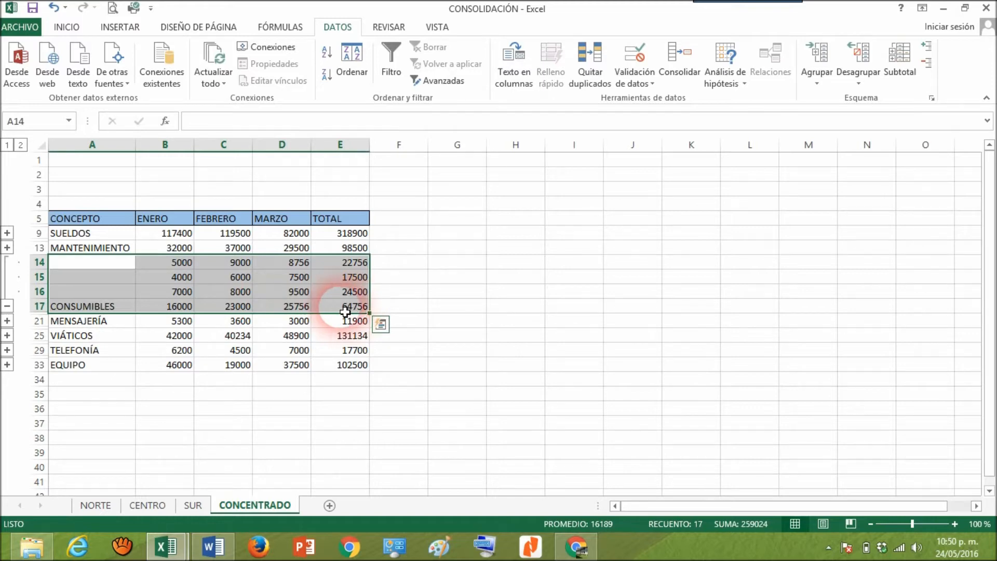
{"action": "left_click", "coordinate": [73, 265]}
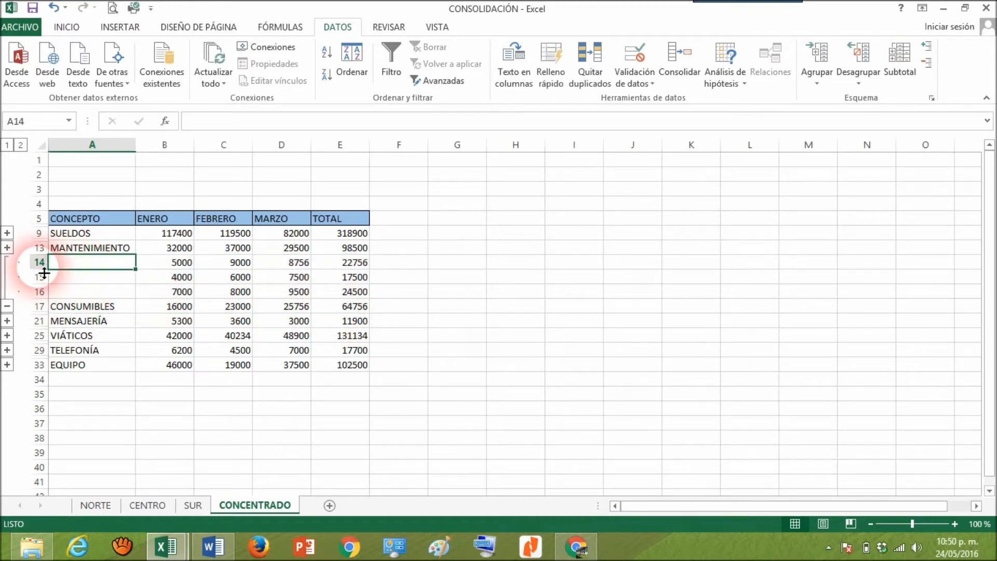
{"action": "left_click", "coordinate": [7, 248]}
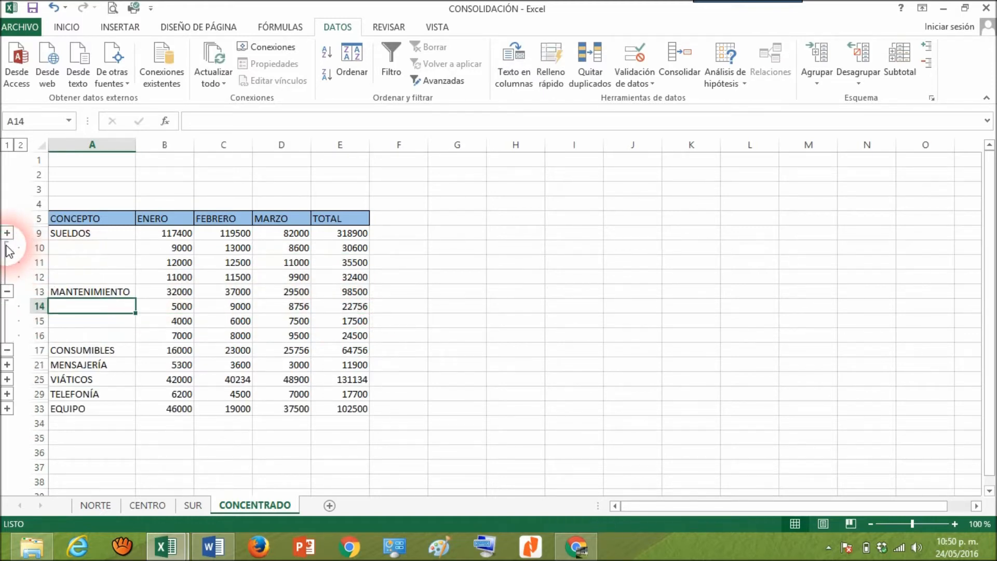
{"action": "left_click", "coordinate": [7, 291]}
{"action": "left_click", "coordinate": [7, 311]}
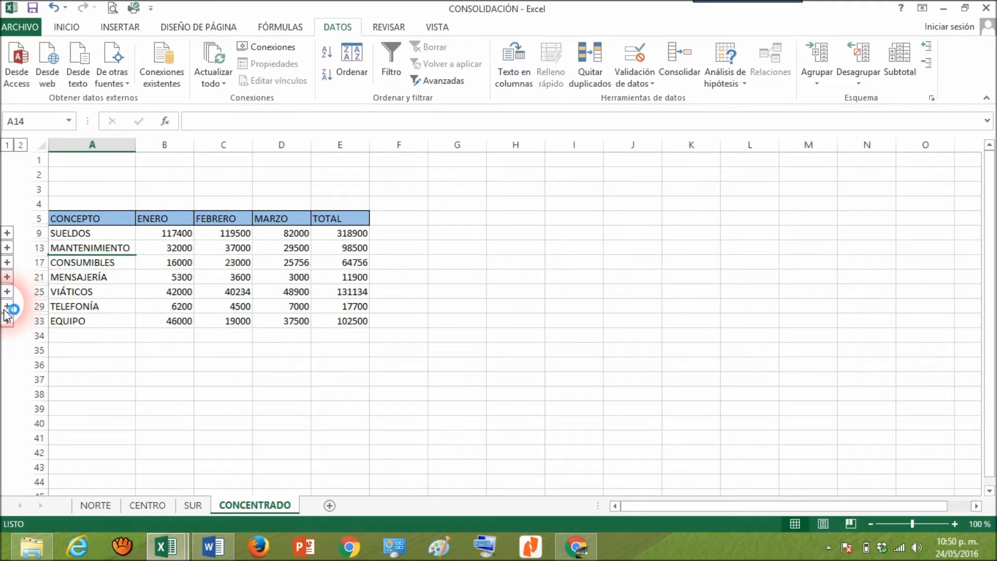
{"action": "left_click", "coordinate": [180, 382]}
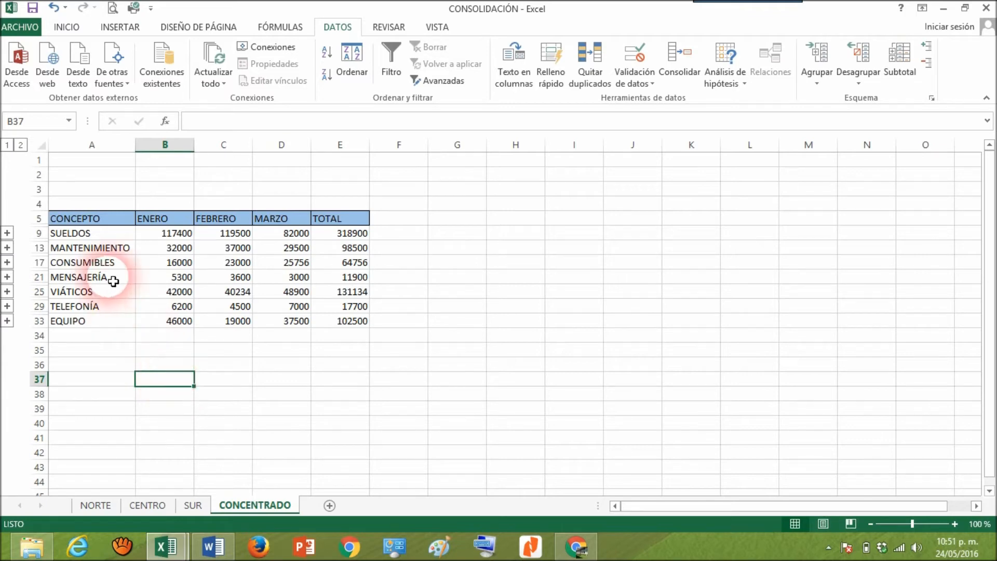
Select only the visible cells of the concept total rows A9:E33 and fill them with light green
{"action": "left_click_drag", "start_coordinate": [97, 238], "coordinate": [361, 335]}
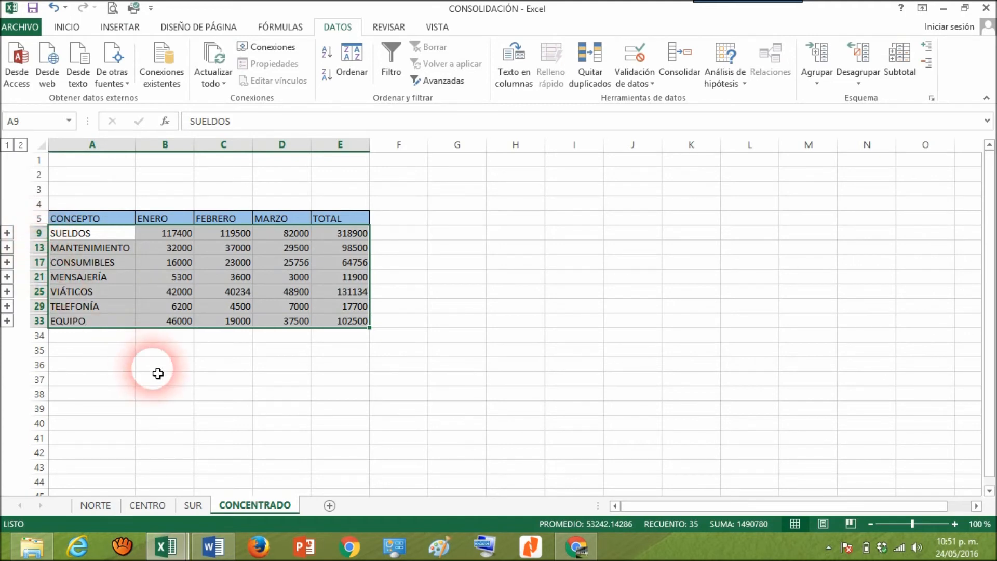
{"action": "key", "text": "alt+semicolon"}
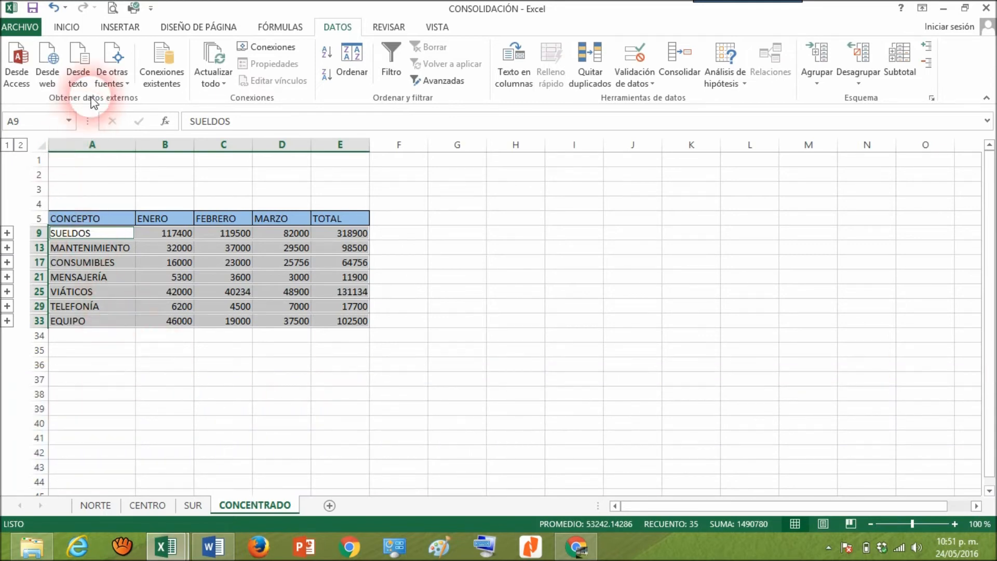
{"action": "left_click", "coordinate": [75, 28]}
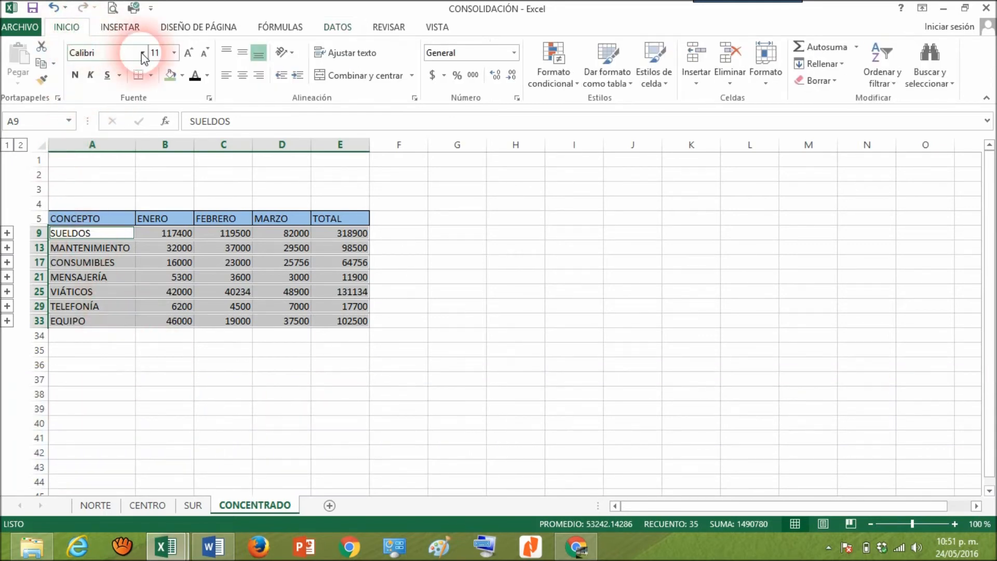
{"action": "left_click", "coordinate": [182, 76]}
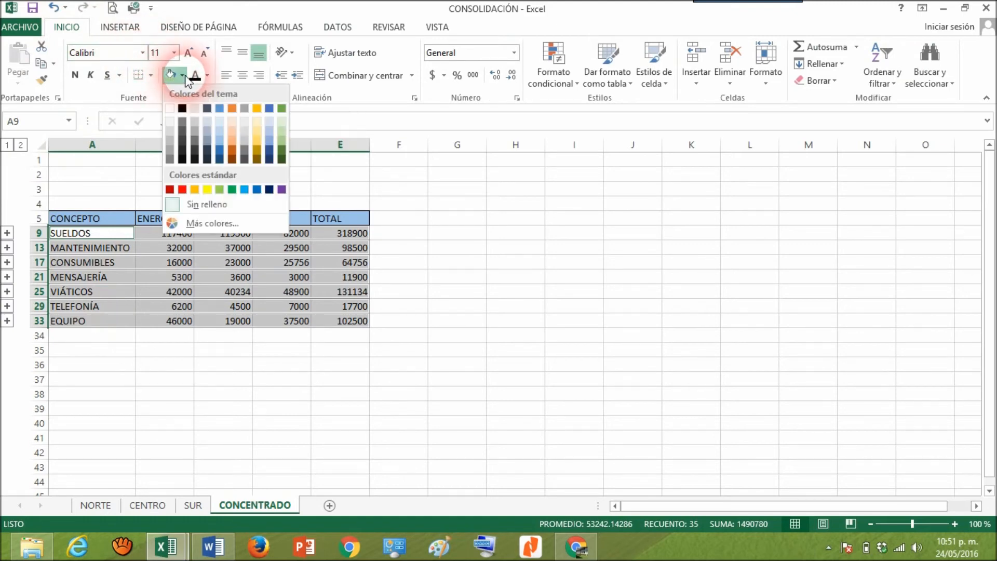
{"action": "left_click", "coordinate": [282, 139]}
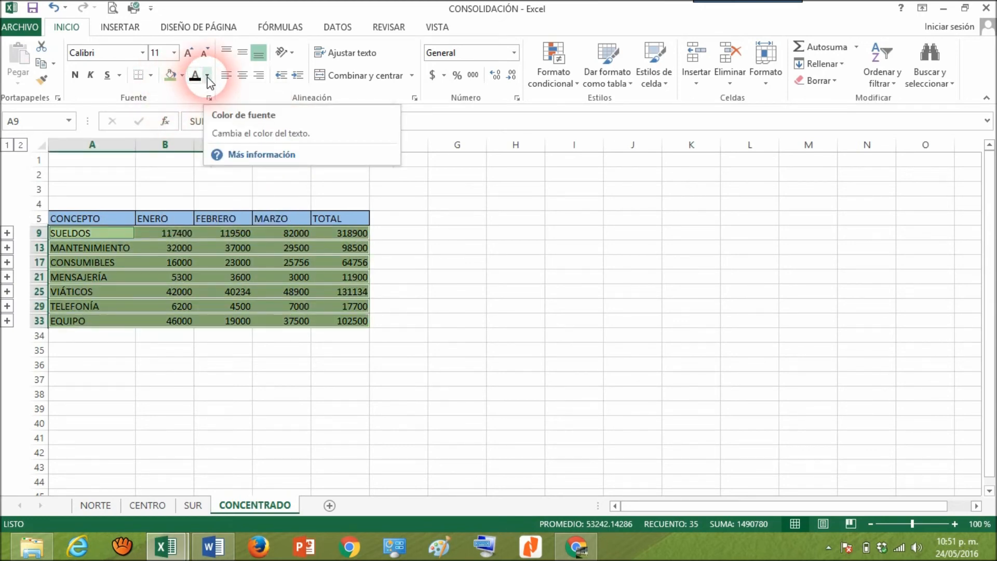
Apply top and bottom borders to the selected concept total rows and make their text bold
{"action": "left_click", "coordinate": [150, 75]}
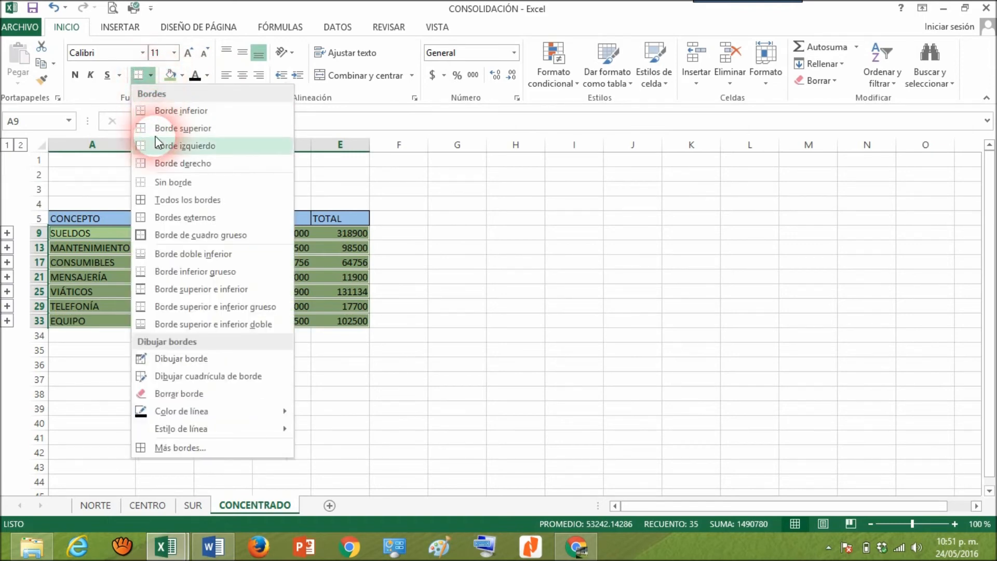
{"action": "left_click", "coordinate": [156, 289]}
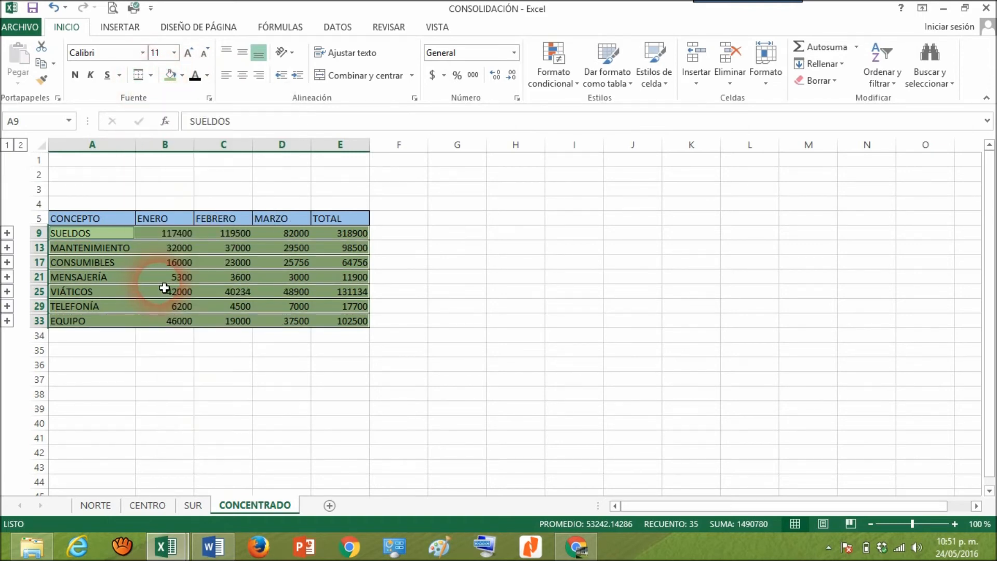
{"action": "left_click", "coordinate": [75, 76]}
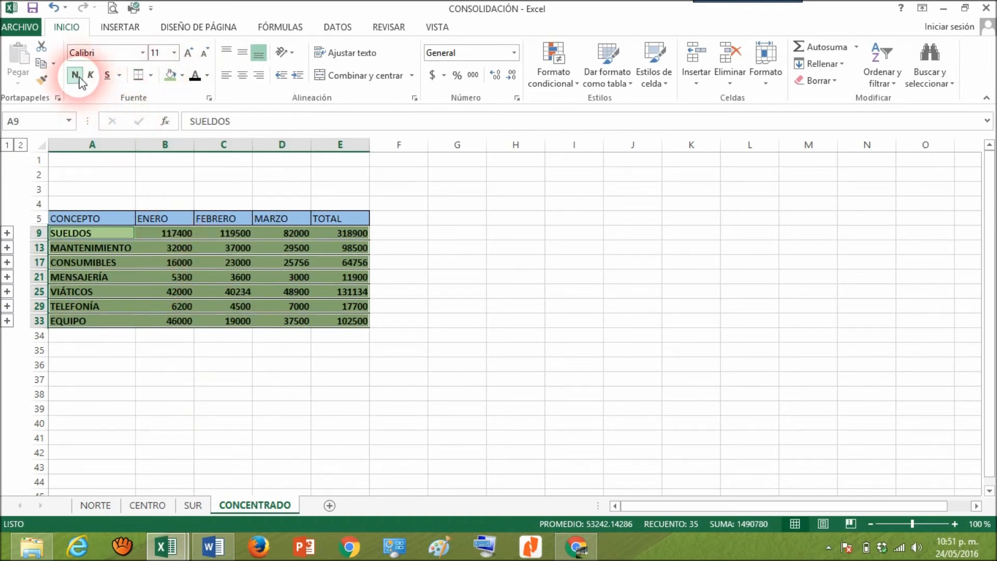
{"action": "left_click", "coordinate": [263, 355]}
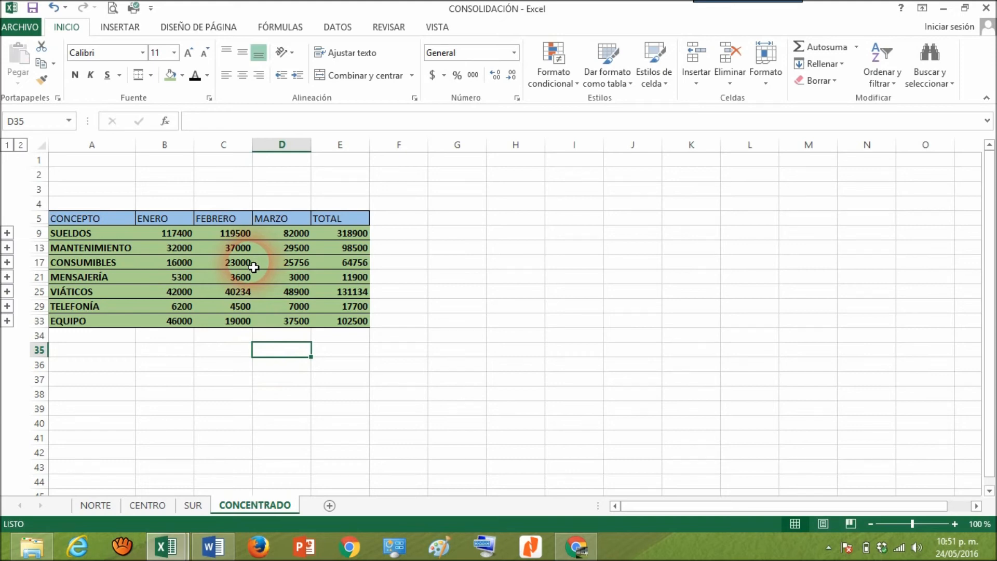
Expand all outline detail rows of the consolidated table and inspect the linked MARZO value in cell D8
{"action": "left_click", "coordinate": [22, 146]}
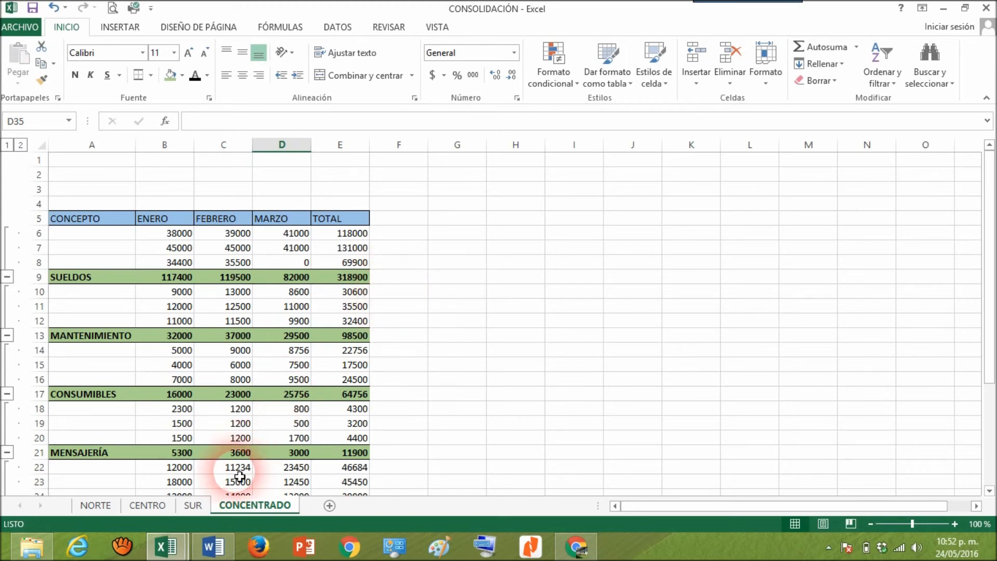
{"action": "left_click", "coordinate": [281, 262]}
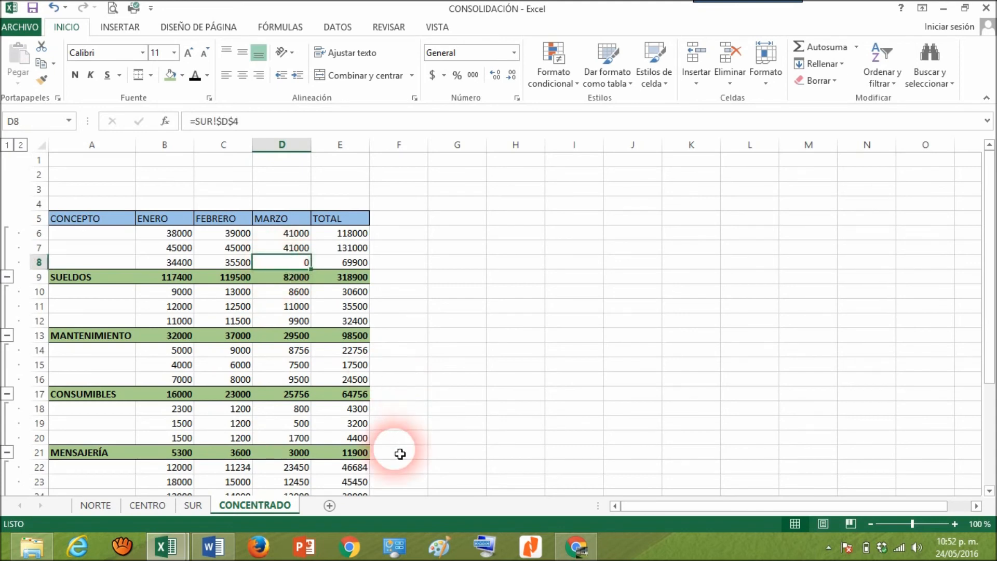
Set the MARZO value for SUELDOS in D4 of the SUR sheet to 10000 and check the linked cell in CONCENTRADO
{"action": "left_click", "coordinate": [193, 505]}
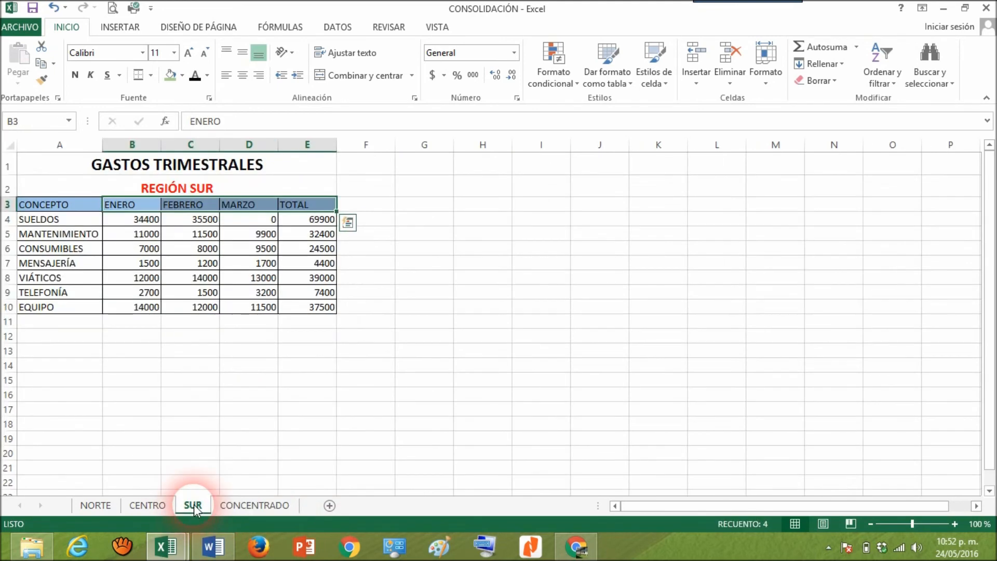
{"action": "left_click", "coordinate": [262, 224]}
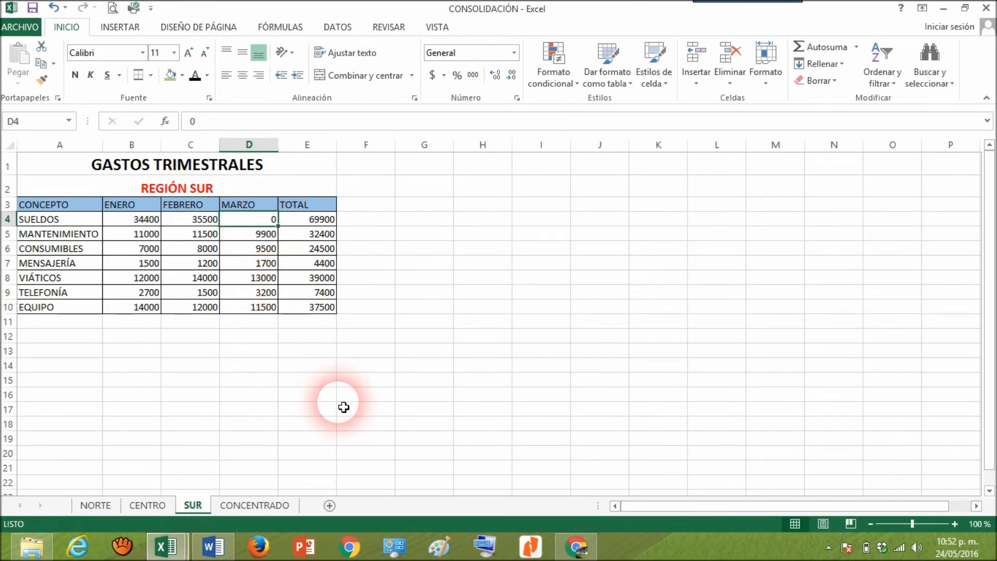
{"action": "type", "text": "1"}
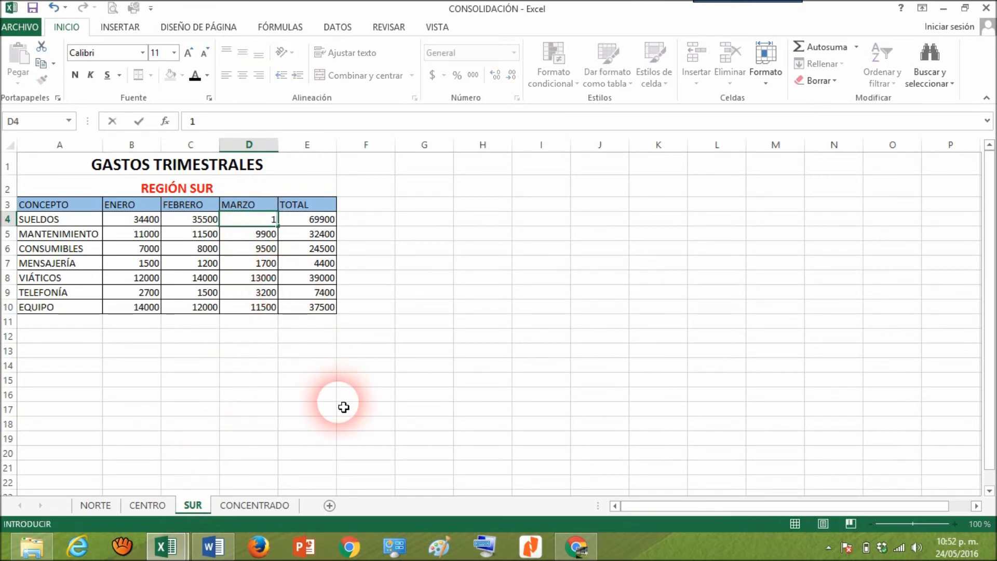
{"action": "type", "text": "0000"}
{"action": "key", "text": "Return"}
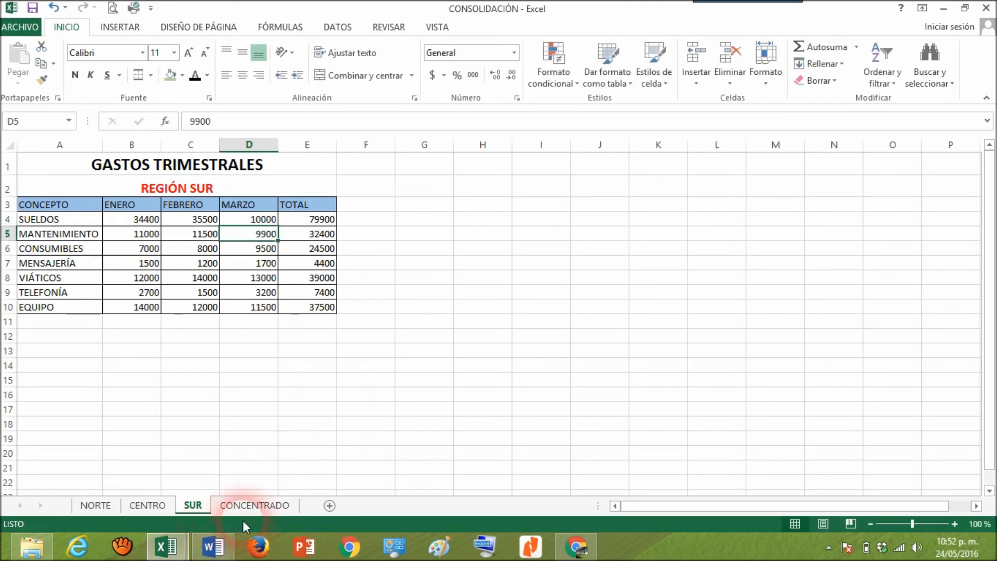
{"action": "left_click", "coordinate": [264, 507]}
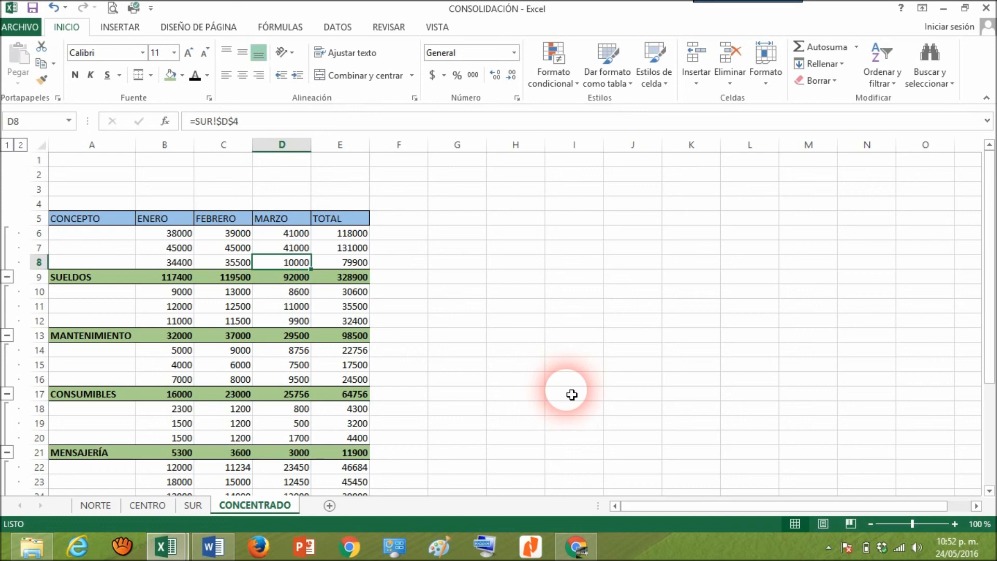
{"action": "left_click", "coordinate": [456, 325]}
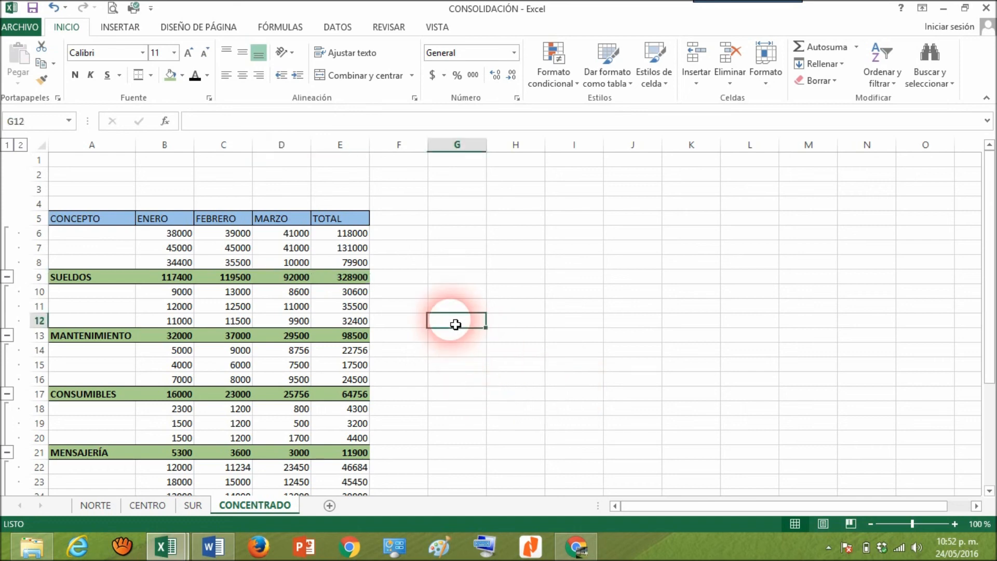